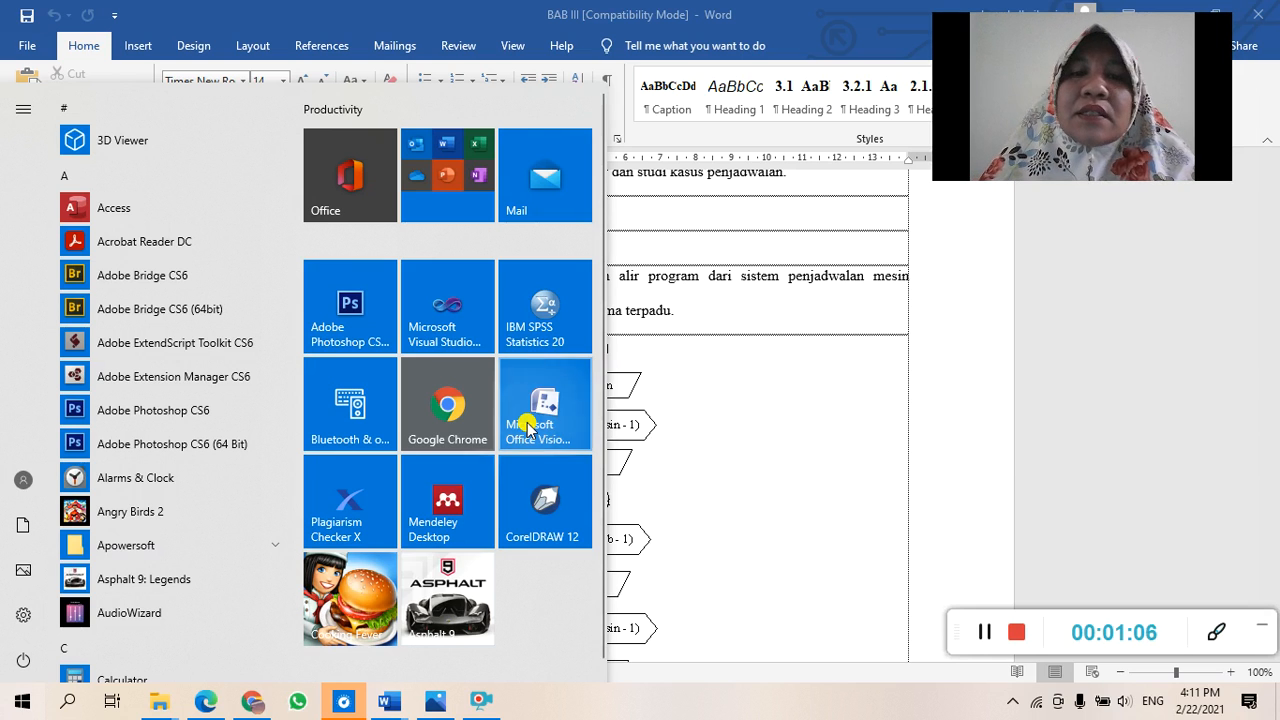
Step: Launch Microsoft Office Visio and create a new drawing from the Basic Flowchart (Metric) template
left_click(537, 412)
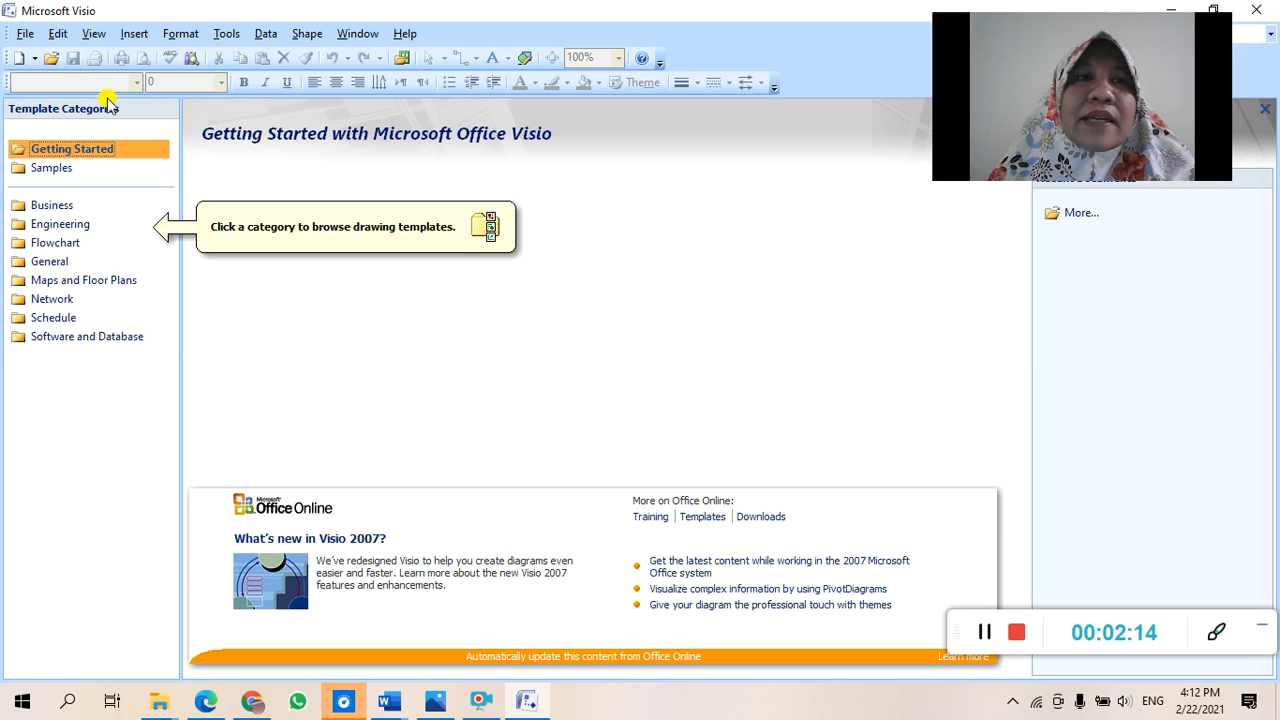
left_click(28, 34)
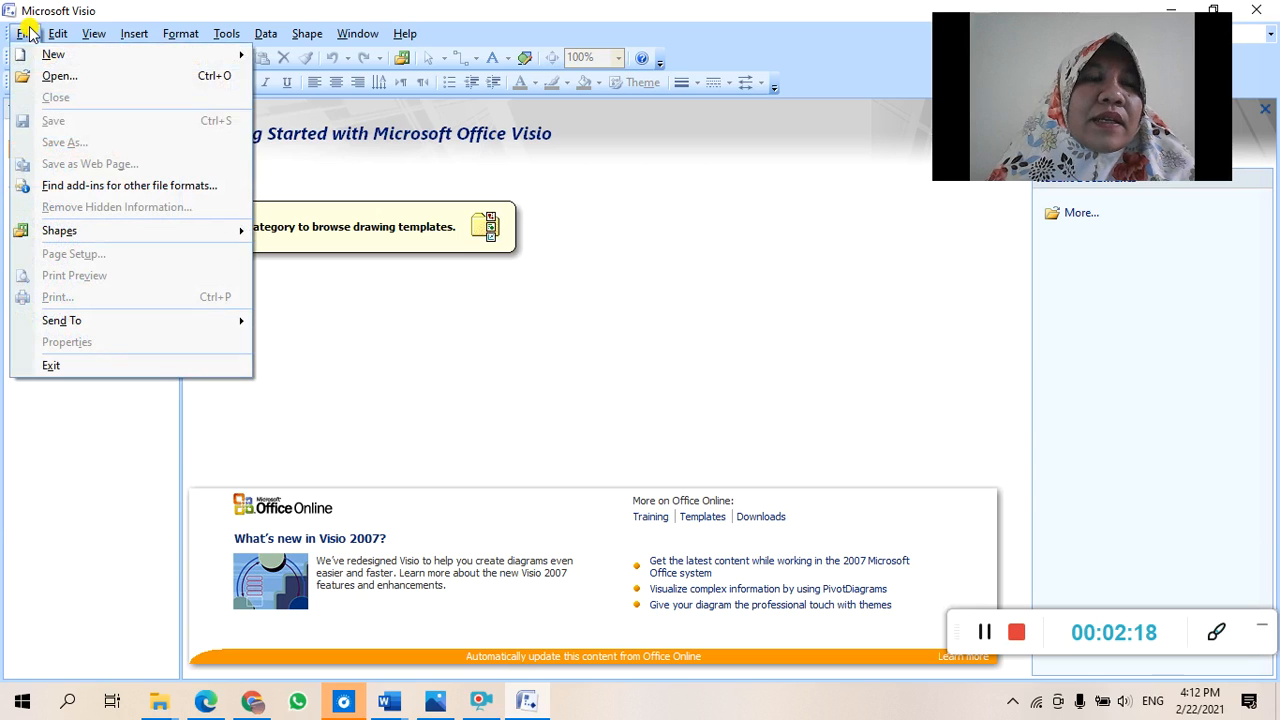
mouse_move(52, 54)
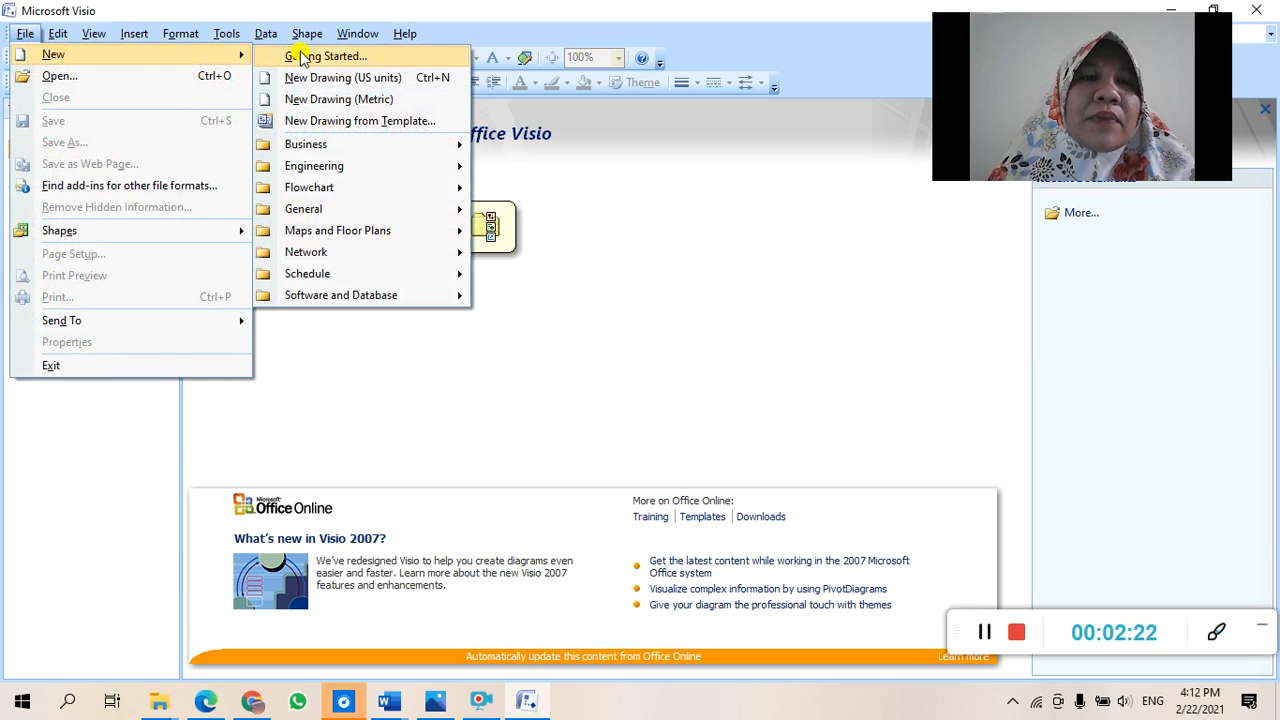
mouse_move(308, 148)
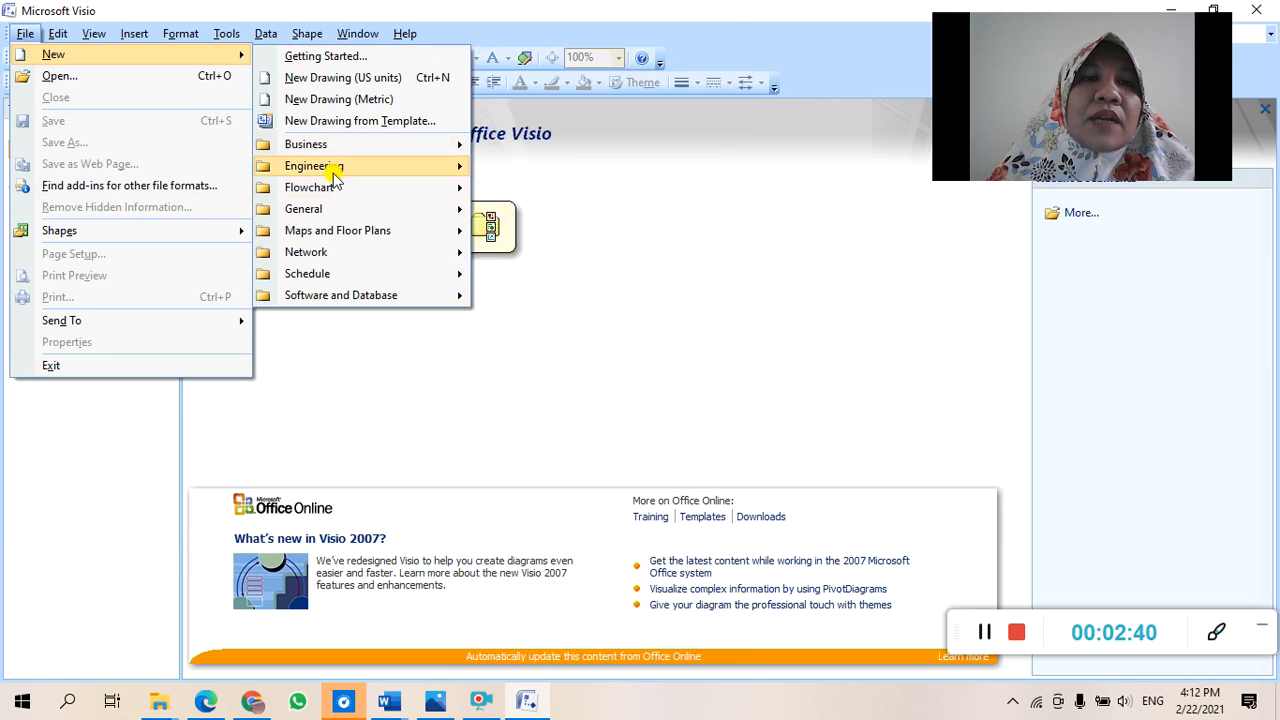
mouse_move(335, 175)
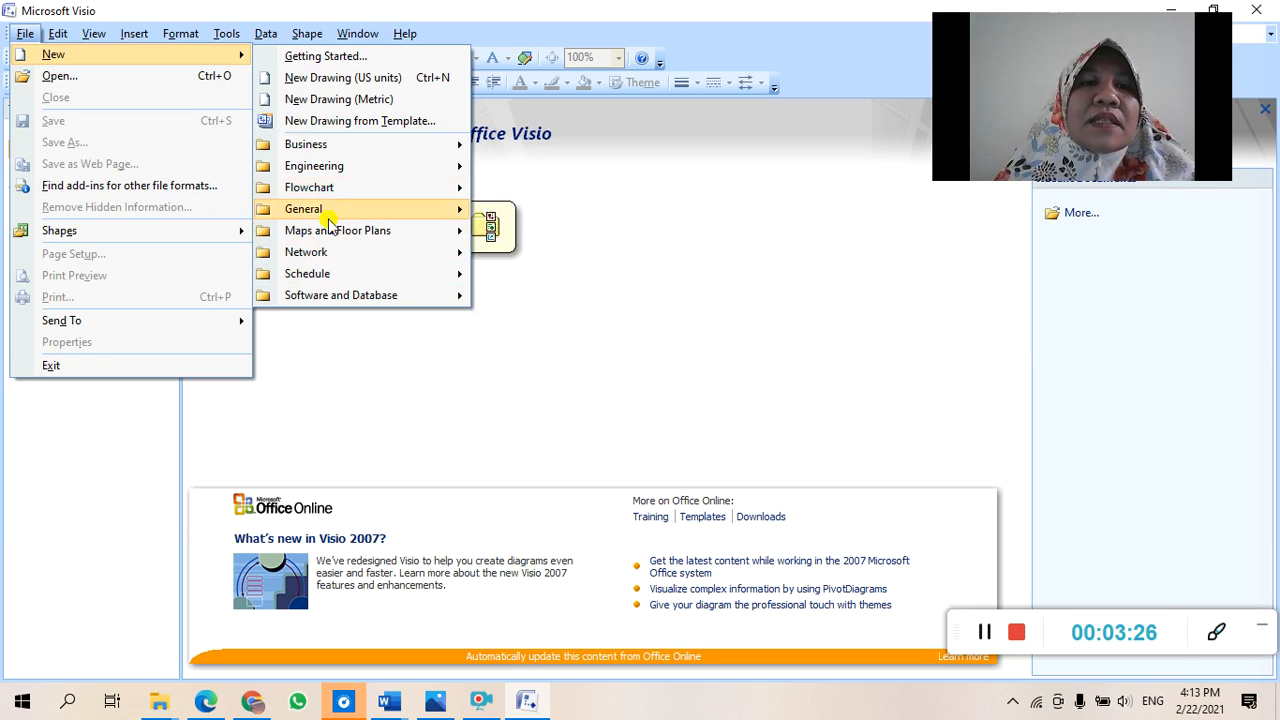
mouse_move(332, 212)
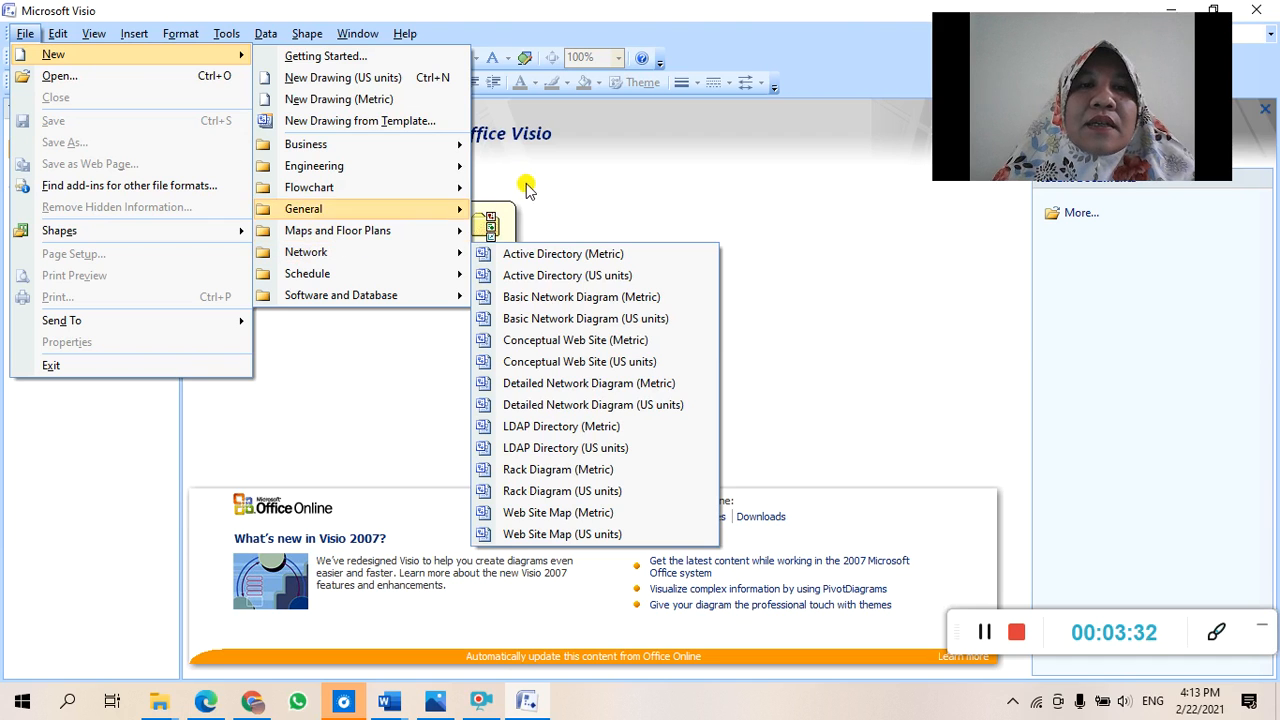
mouse_move(240, 54)
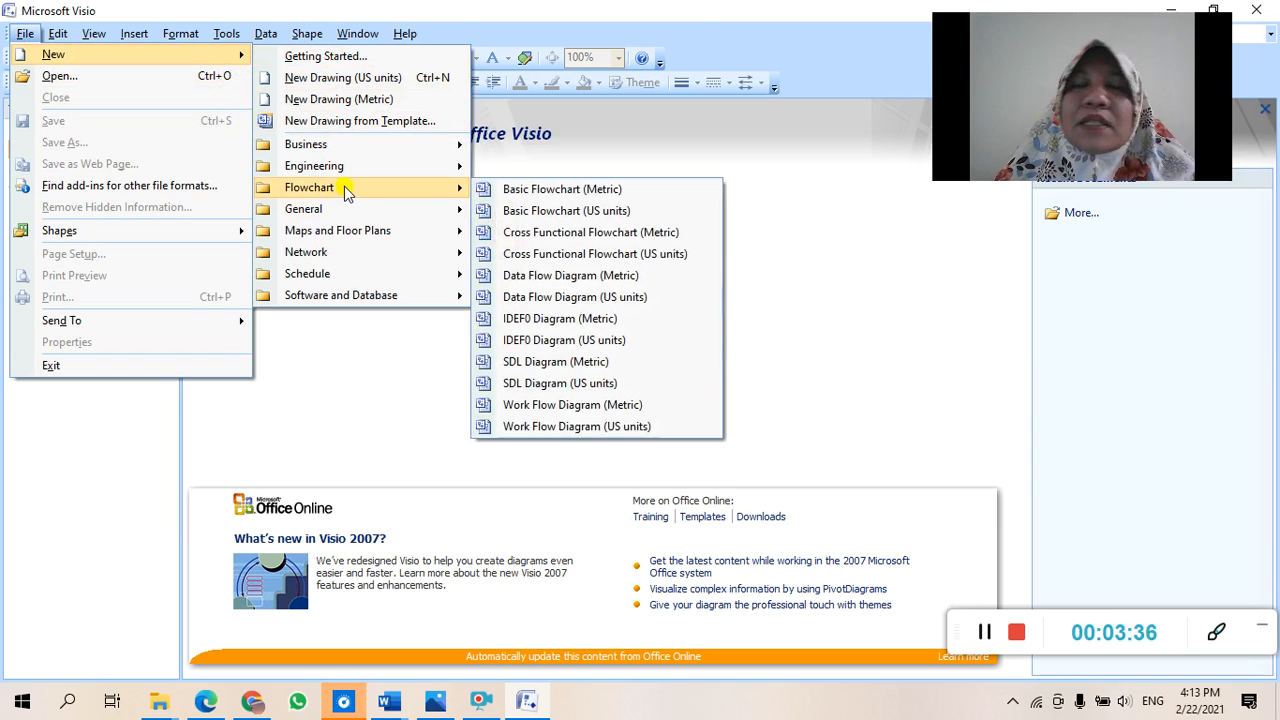
left_click(528, 190)
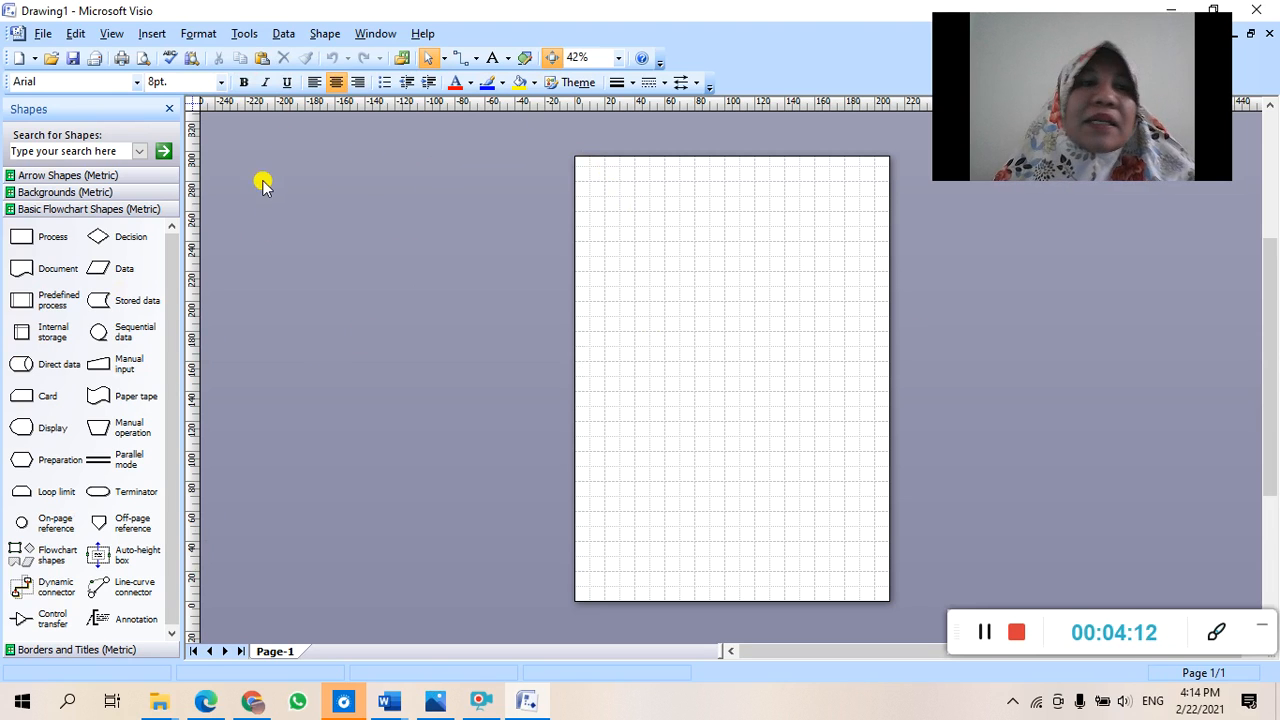
Step: Look through the basic flowchart shapes, including Process, Decision, Document, Data, Stored data and Predefined process
left_click(27, 240)
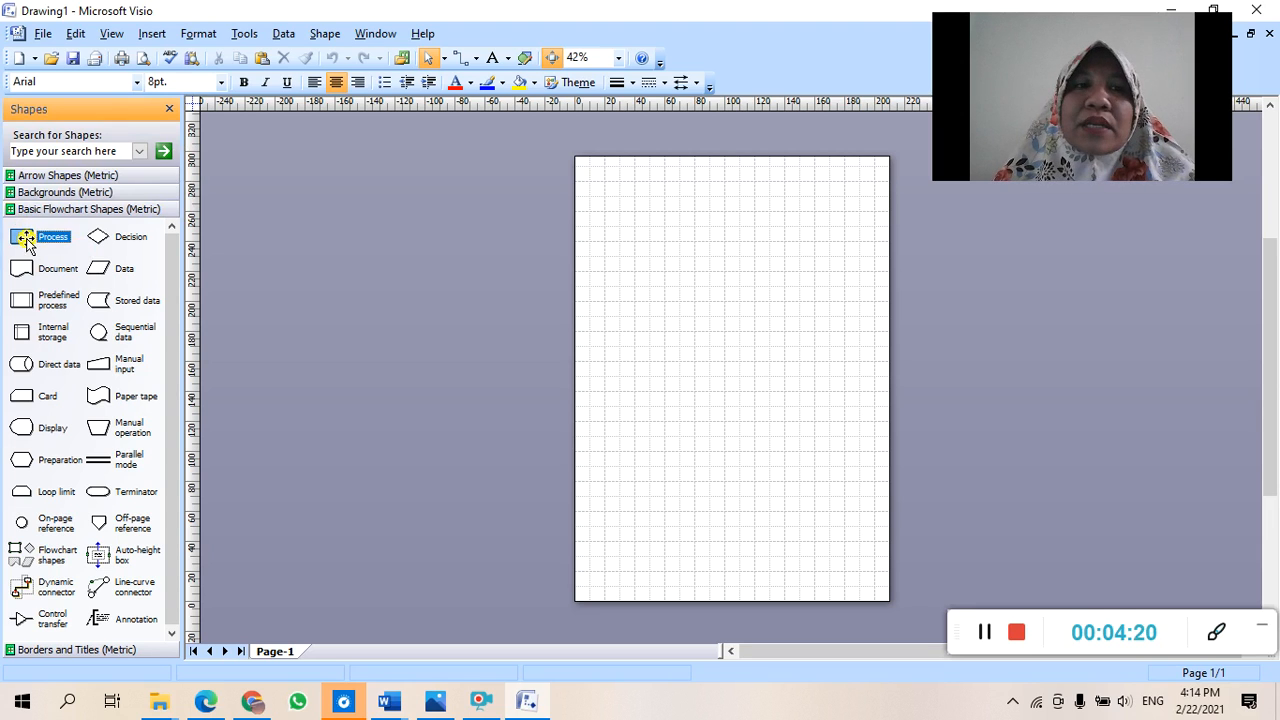
left_click(100, 237)
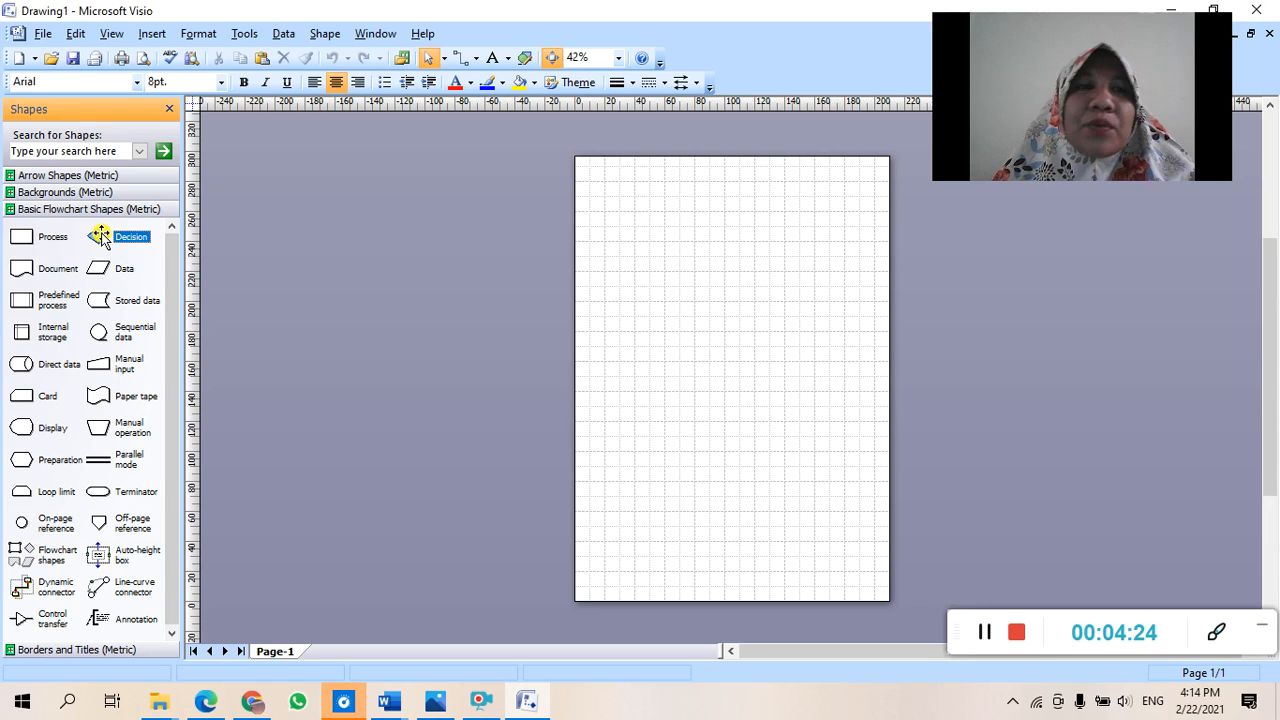
left_click(26, 268)
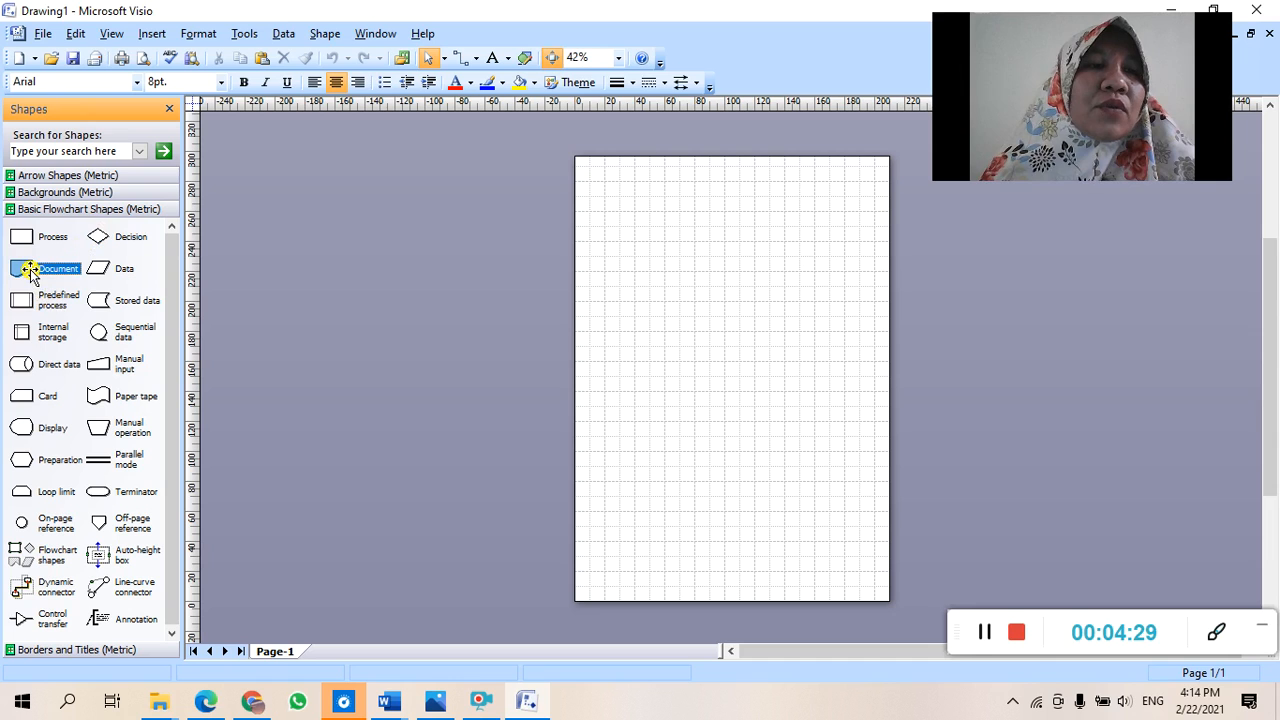
left_click(107, 274)
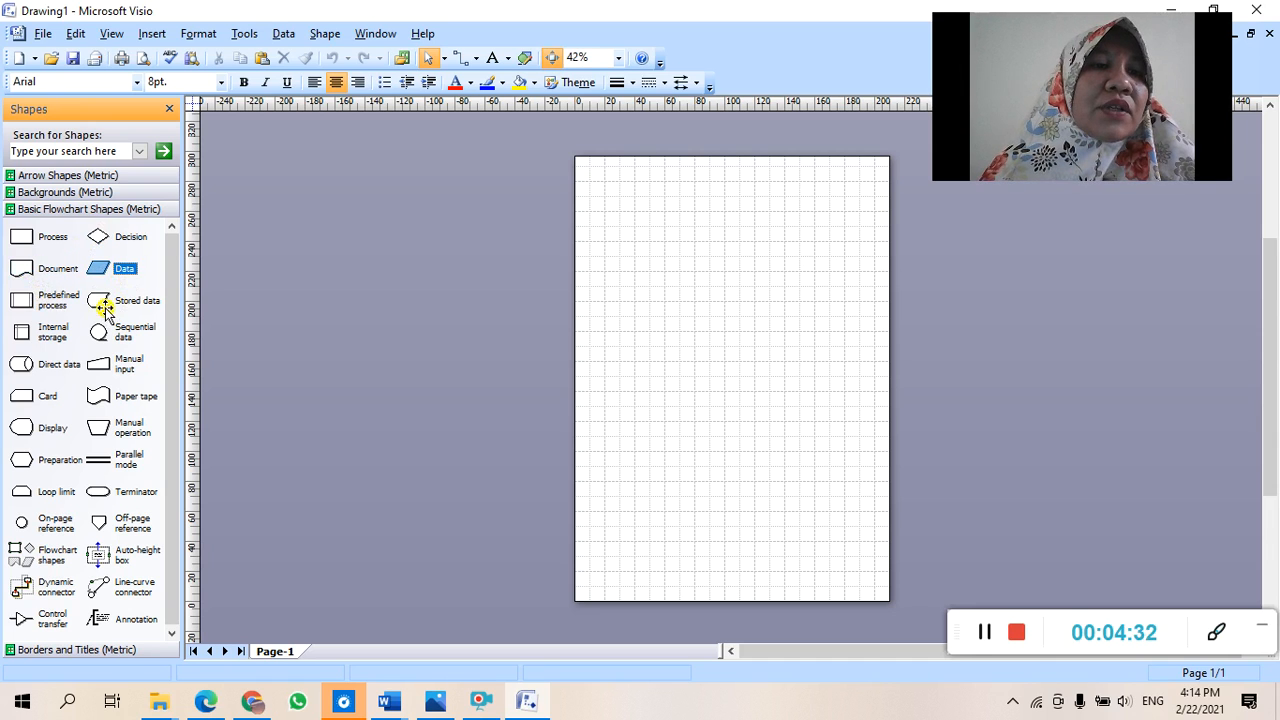
left_click(101, 302)
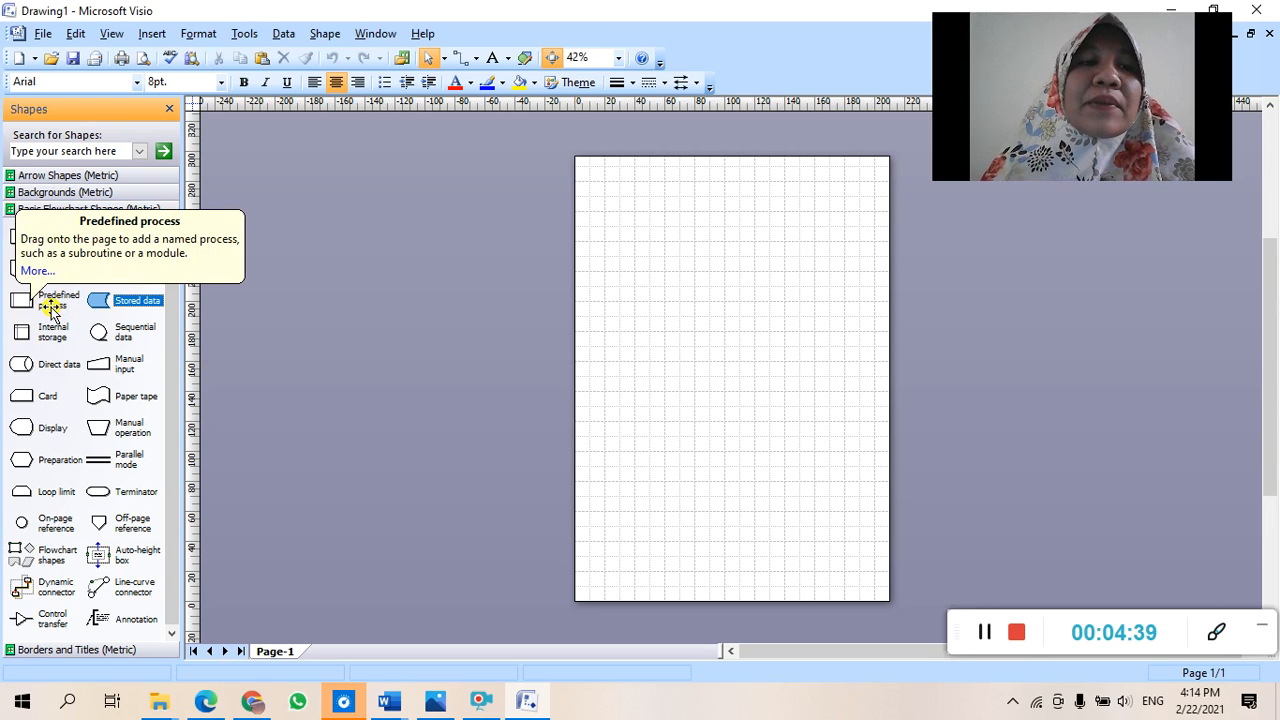
left_click(50, 304)
Step: Place a 25 mm by 15 mm Process shape near the top centre of the page, working at 100% zoom
left_click_drag(25, 245, 655, 243)
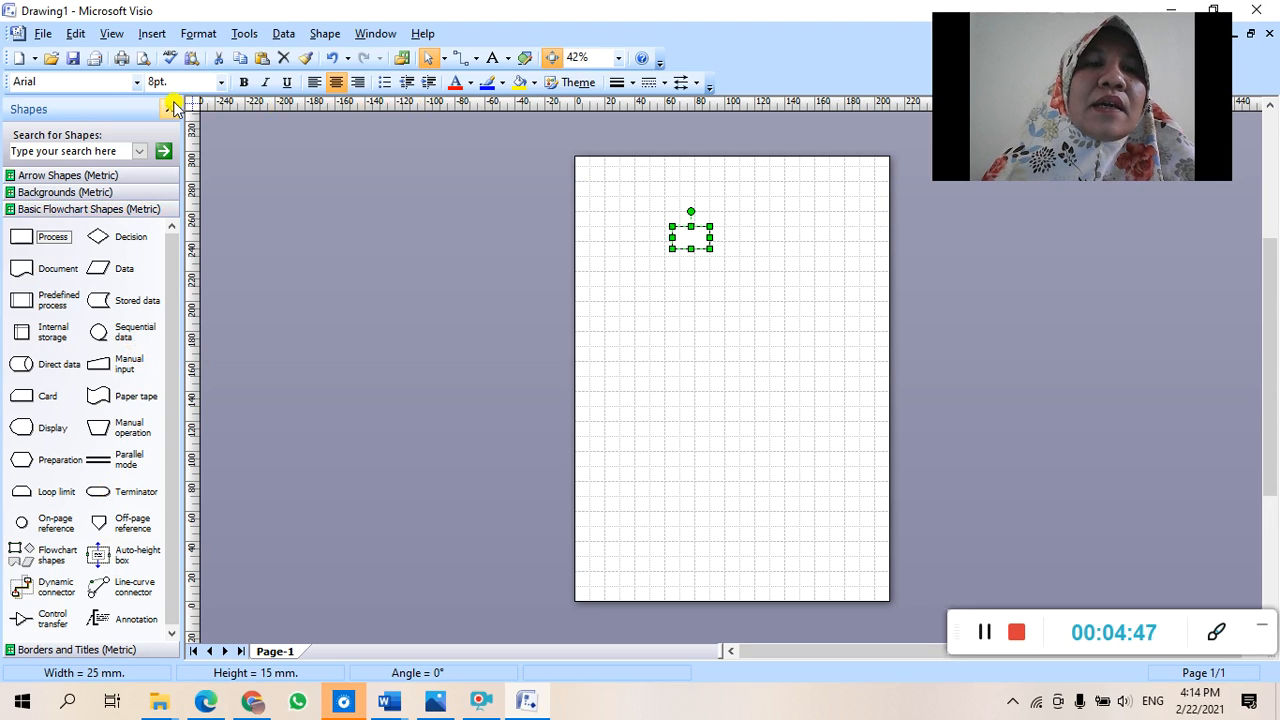
left_click(619, 59)
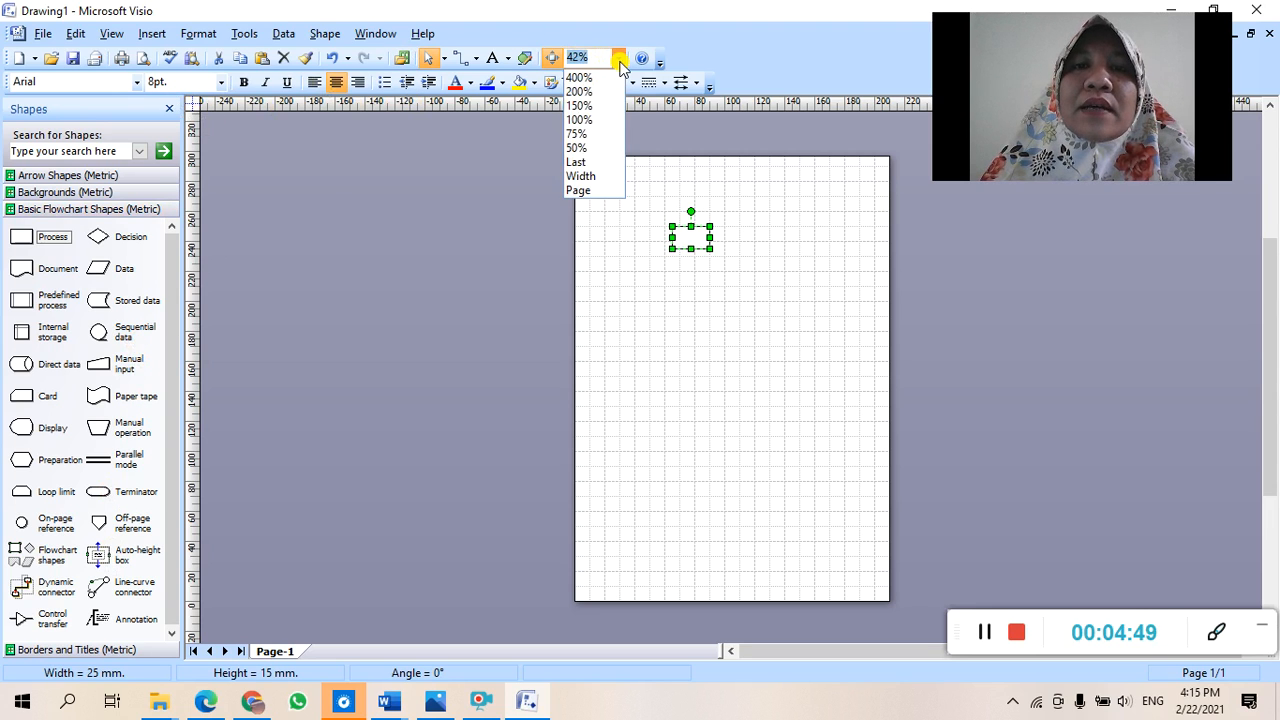
left_click(580, 120)
scroll(680, 214, "up", 5)
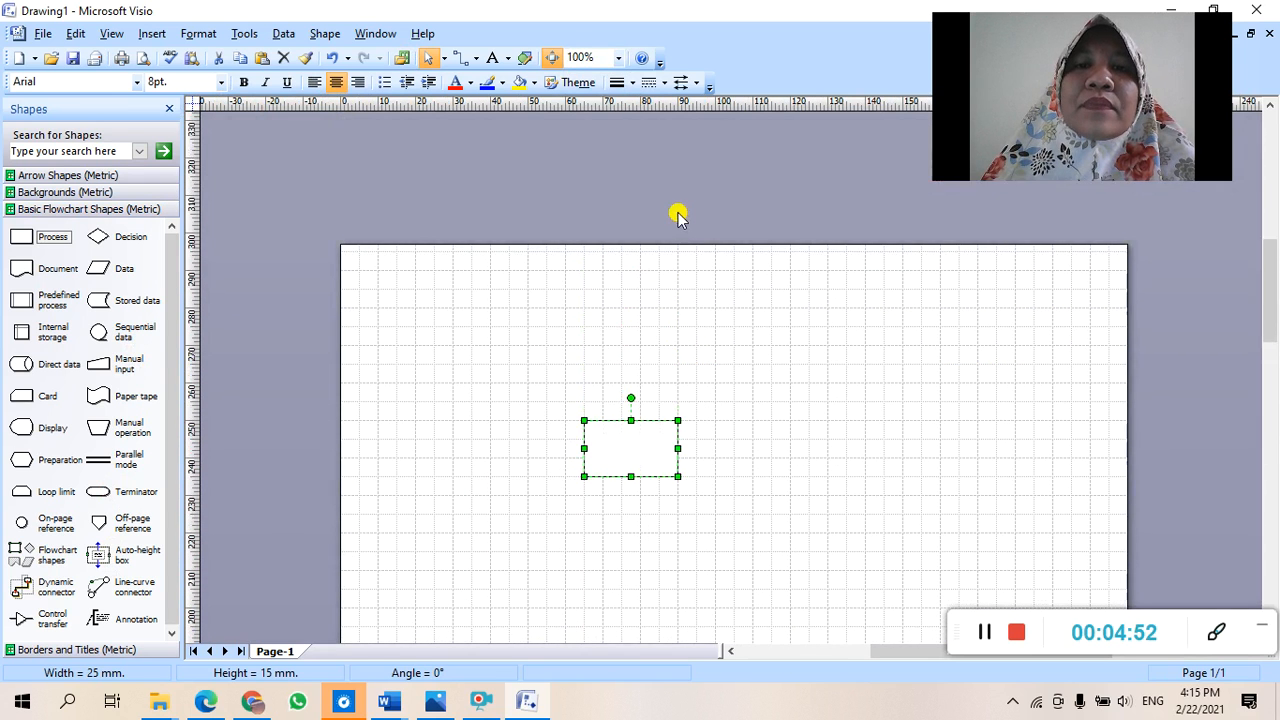
scroll(678, 216, "down", 2)
left_click_drag(625, 342, 690, 231)
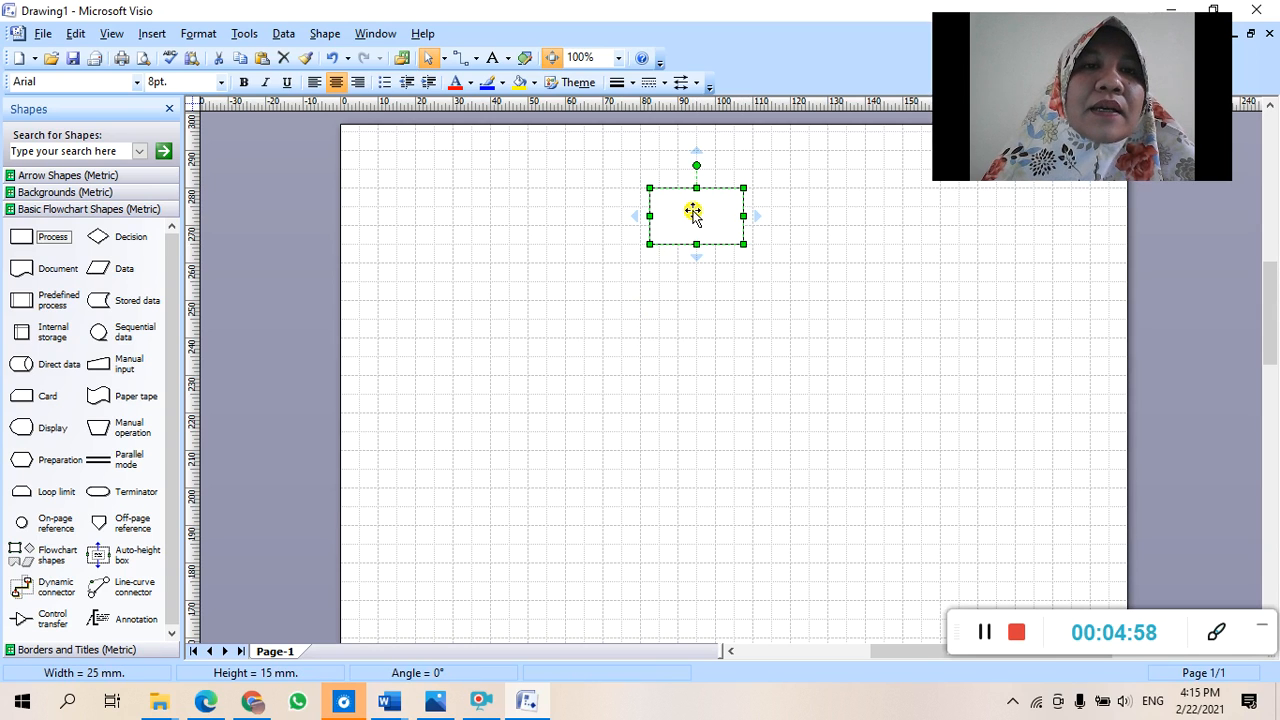
Step: Label the Process shape "start" using the Text tool
left_click(507, 58)
left_click(521, 79)
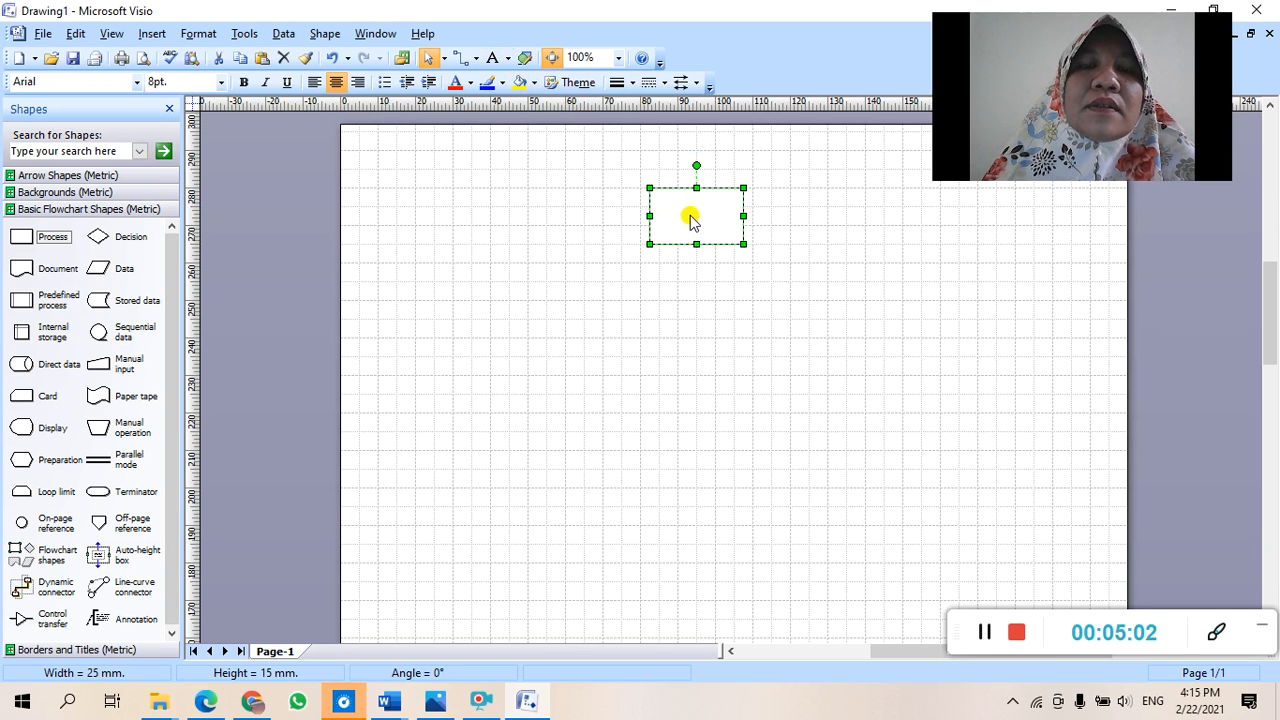
left_click(726, 211)
left_click(650, 269)
left_click(682, 217)
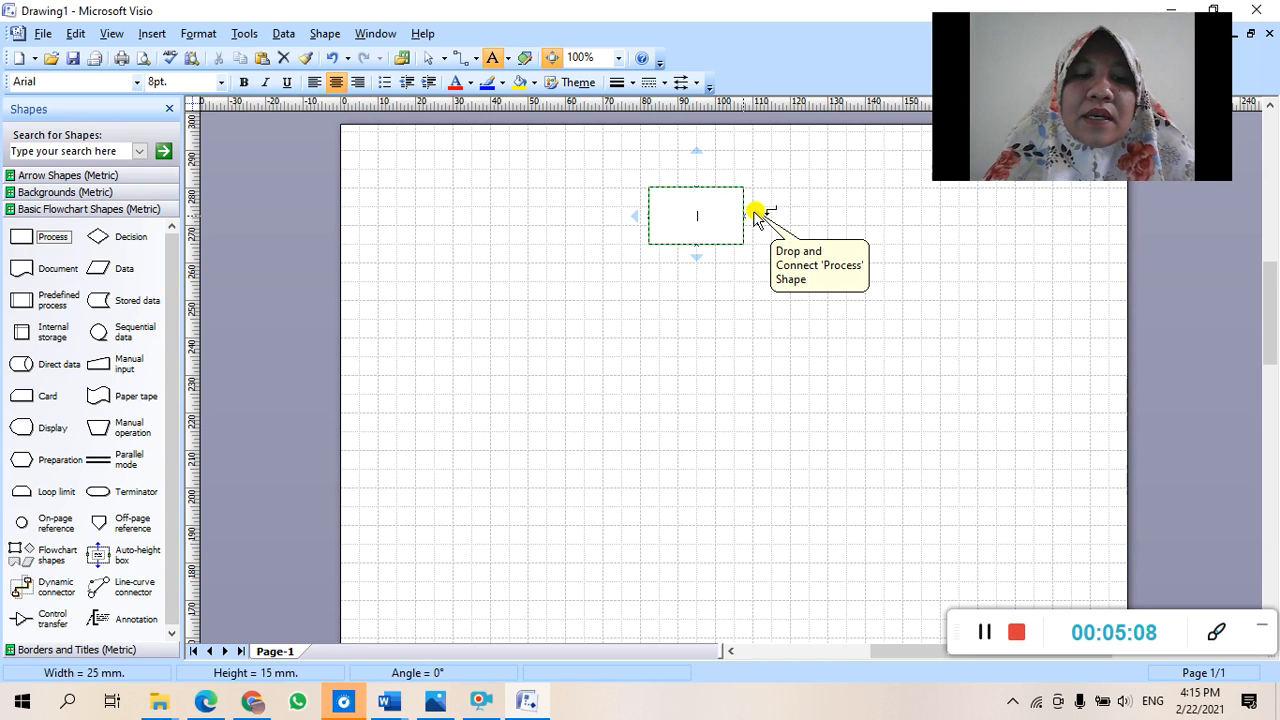
type("start")
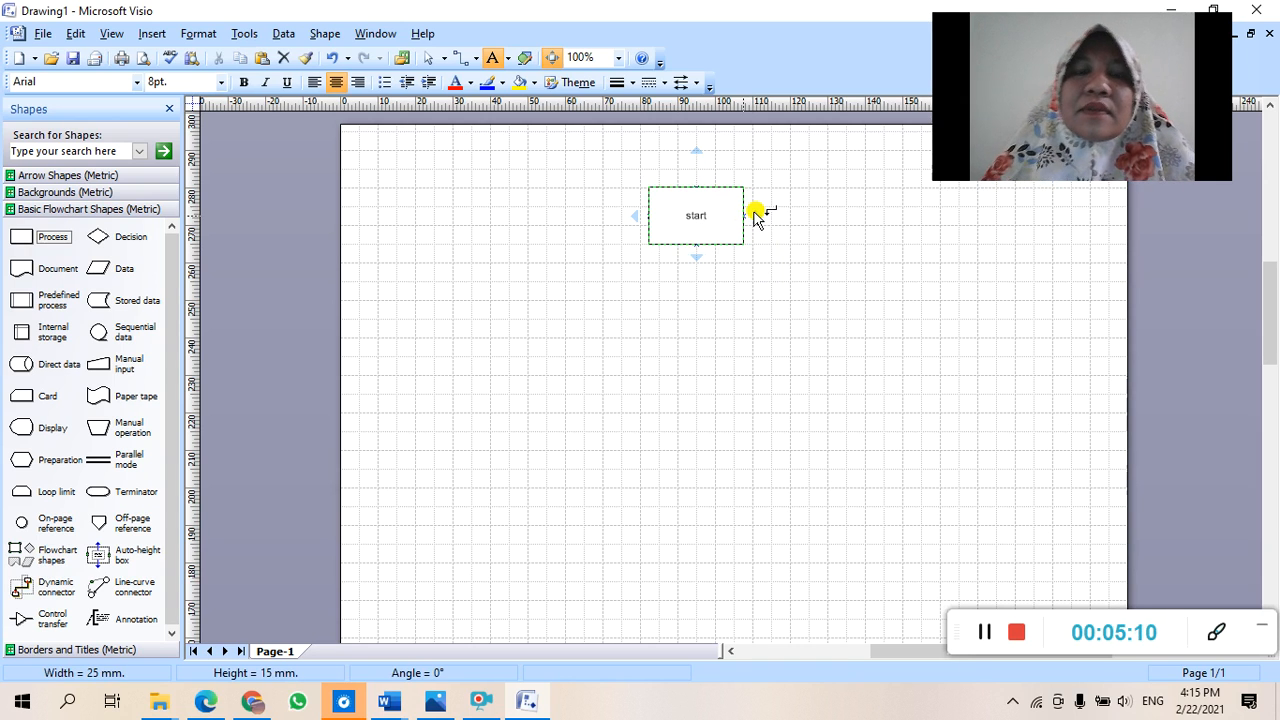
left_click(766, 311)
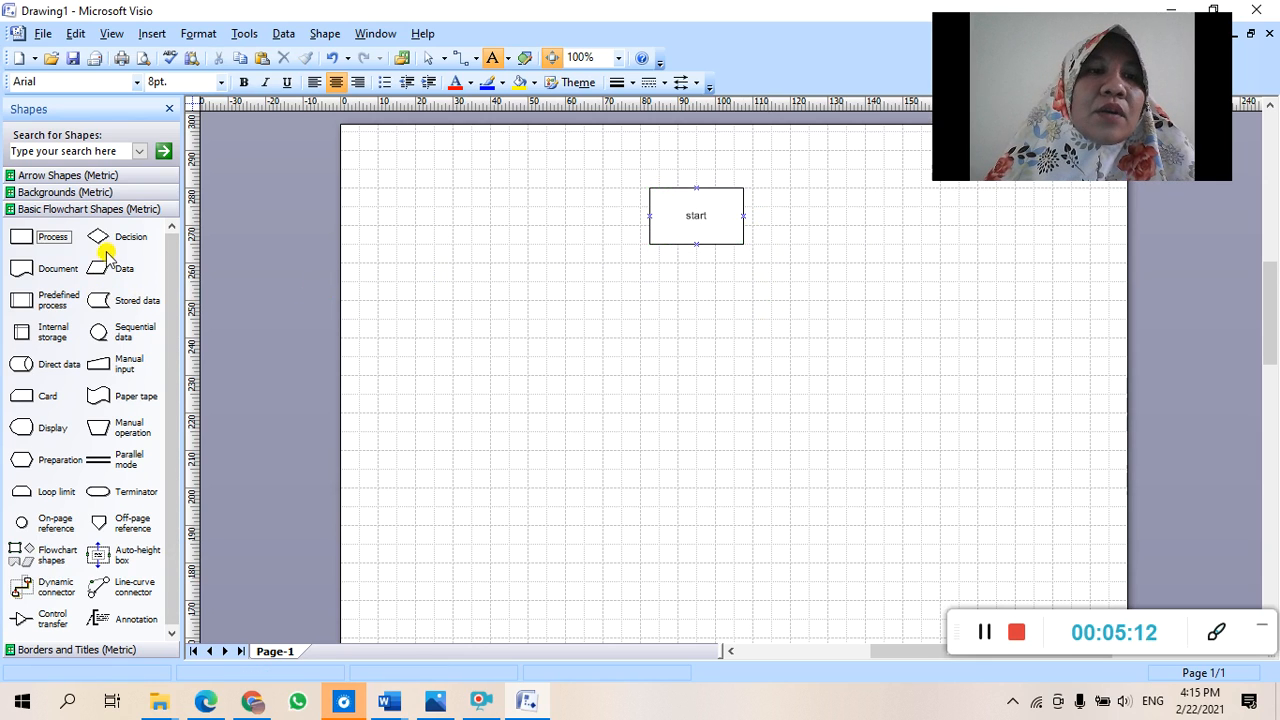
Step: Draw a straight connector arrow about 15 mm long downward from the bottom of the start box
left_click(463, 60)
left_click_drag(695, 248, 696, 298)
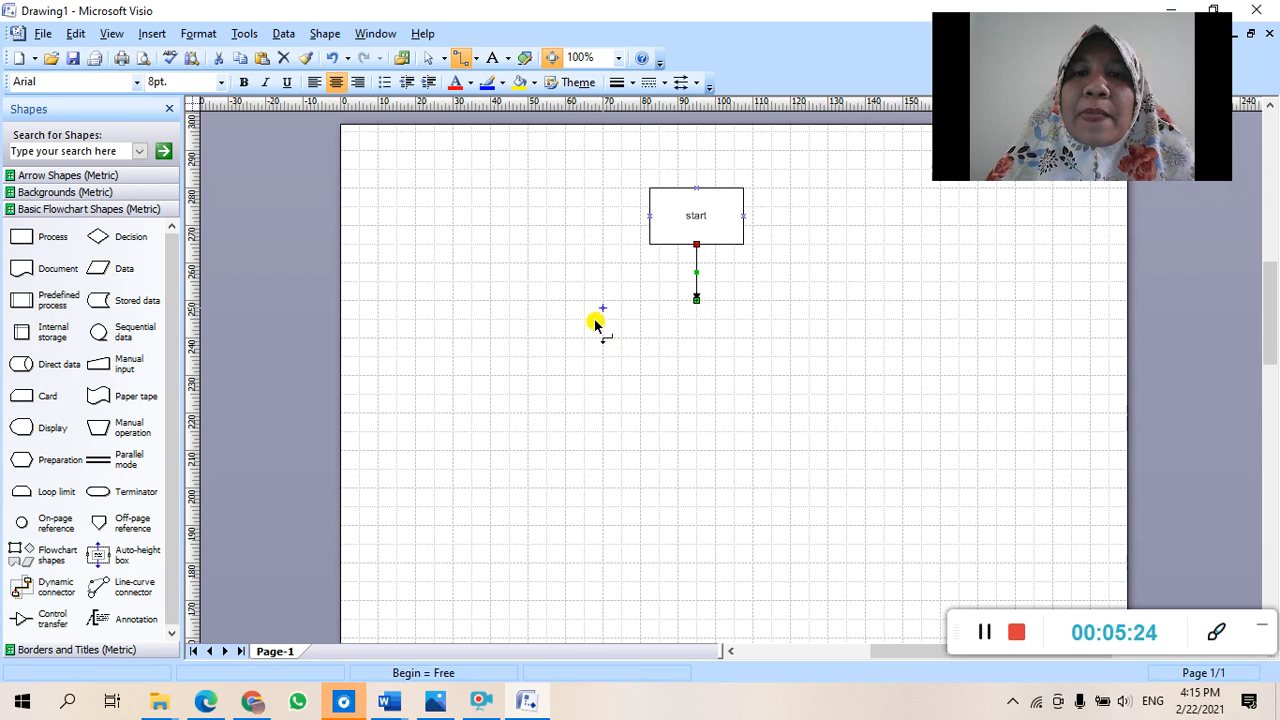
left_click(716, 216)
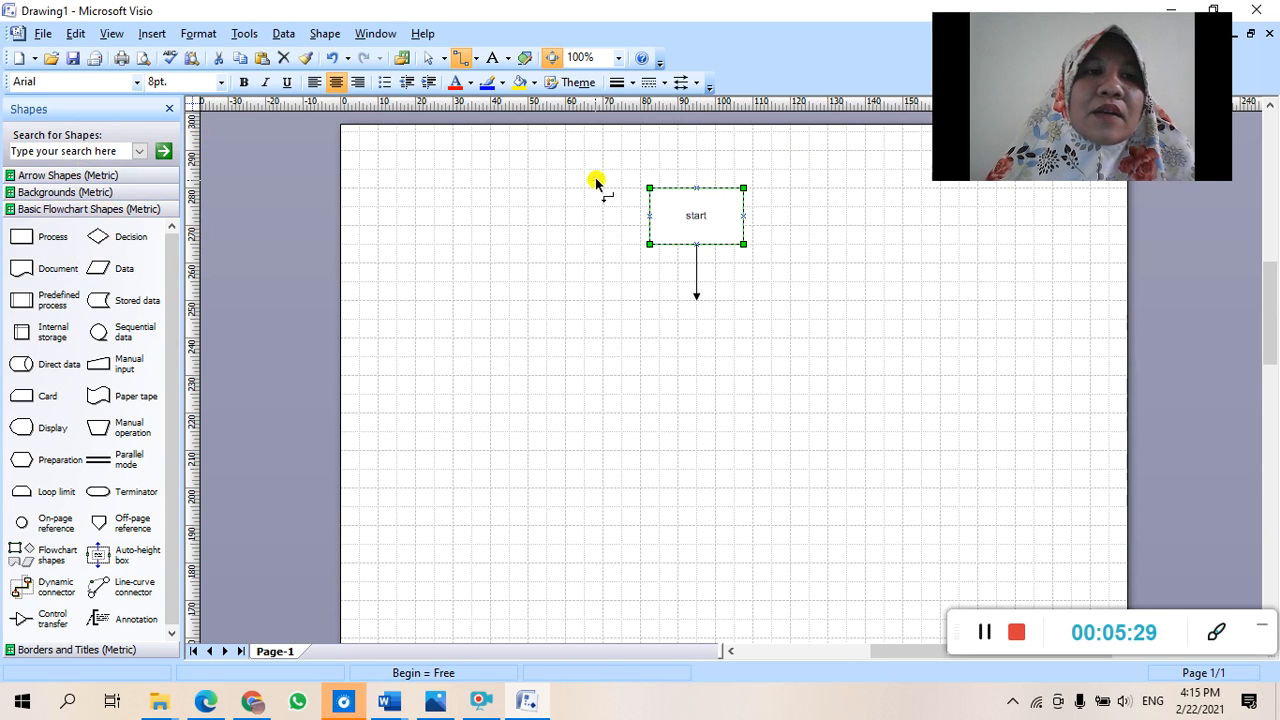
left_click(702, 207)
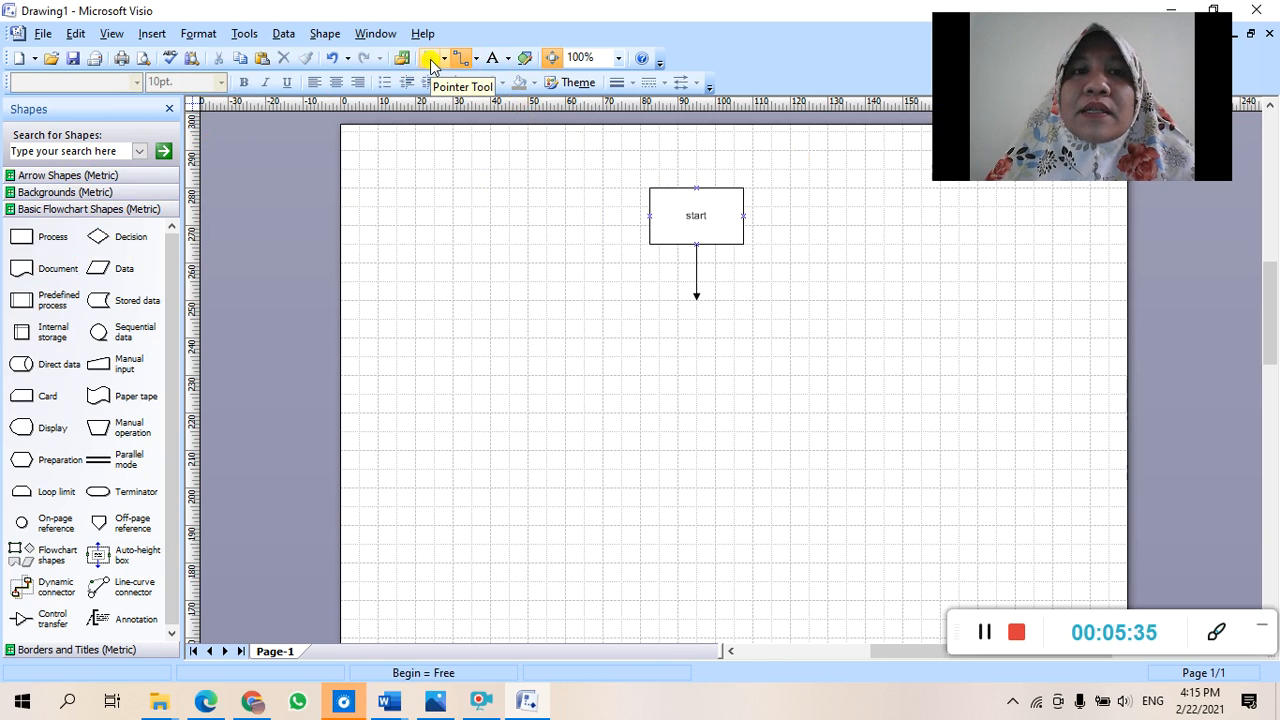
Step: Duplicate the start box and attach the copy to the arrowhead of the connector below the original
left_click(430, 60)
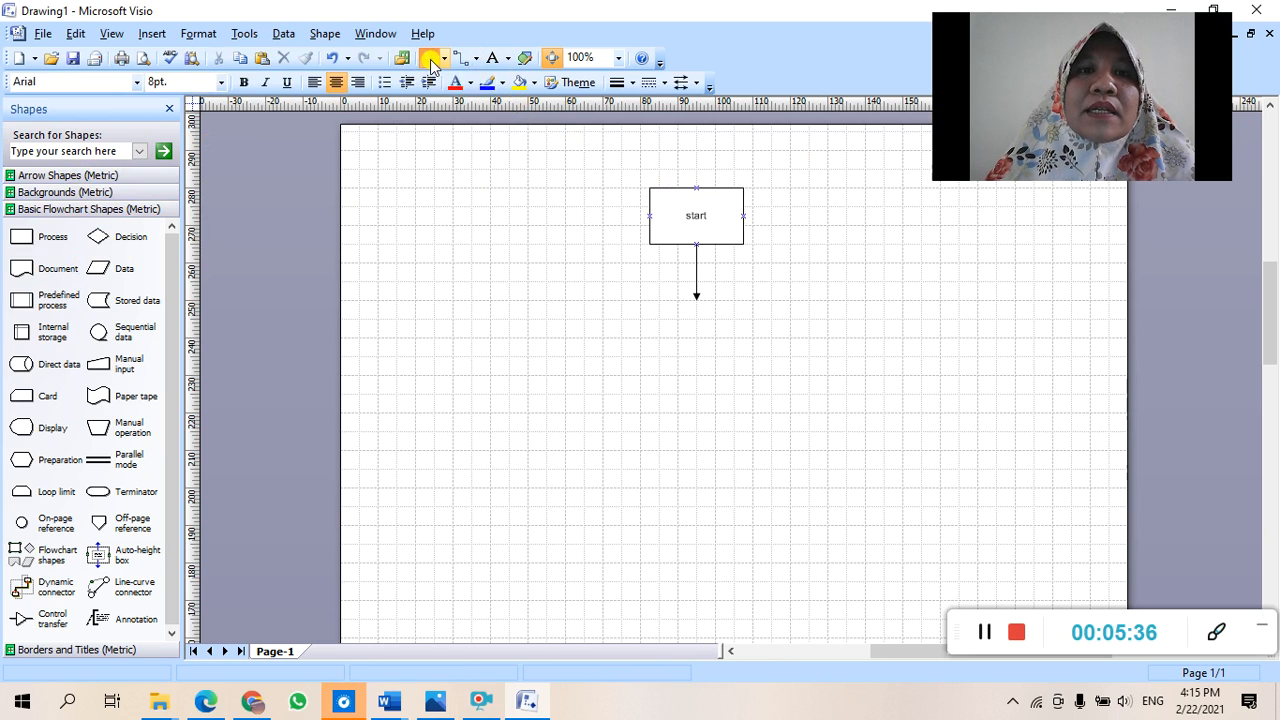
left_click(678, 205)
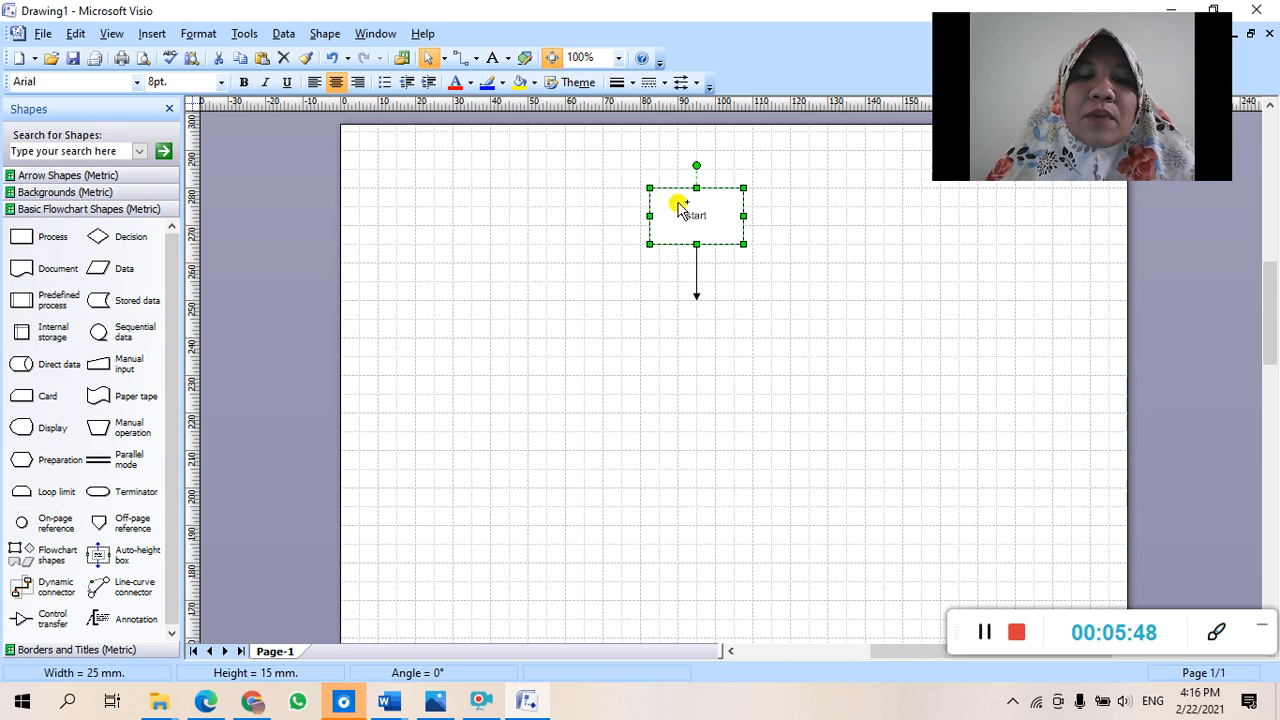
key("ctrl+c")
key("ctrl+v")
left_click_drag(751, 388, 716, 334)
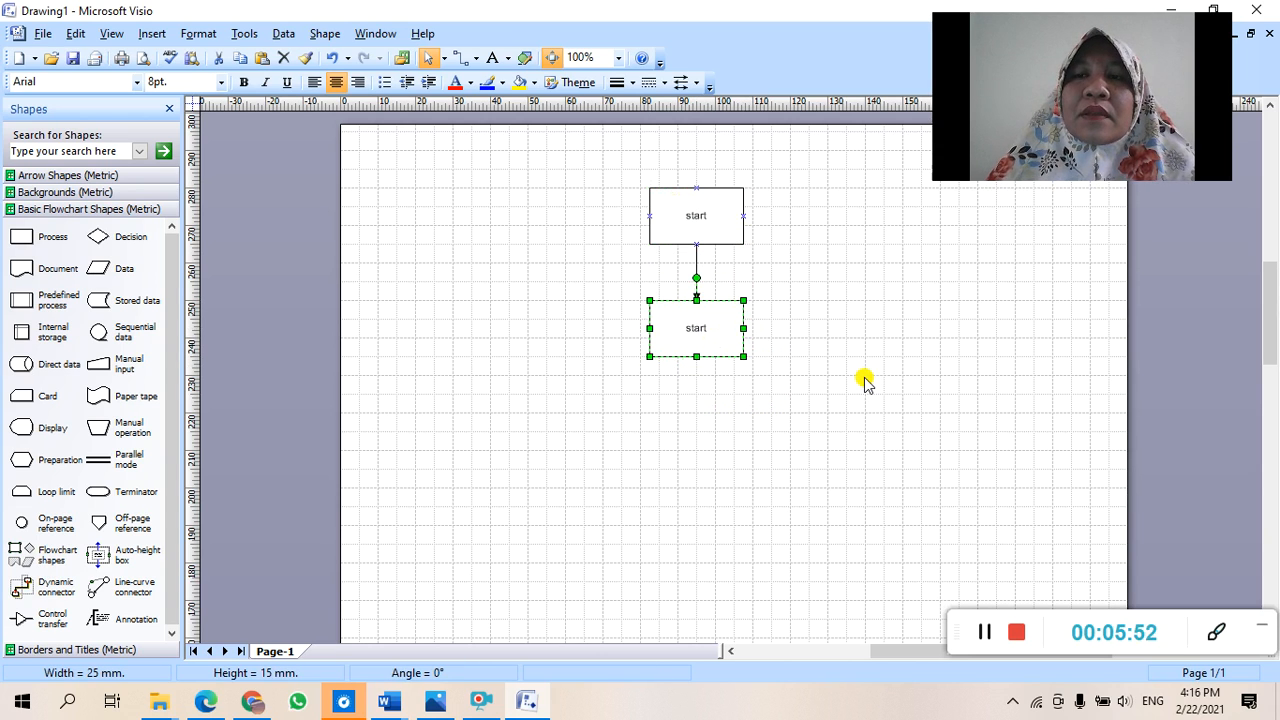
Step: Duplicate the vertical connector and attach the copy to the bottom of the second box, pointing downward
left_click(694, 268)
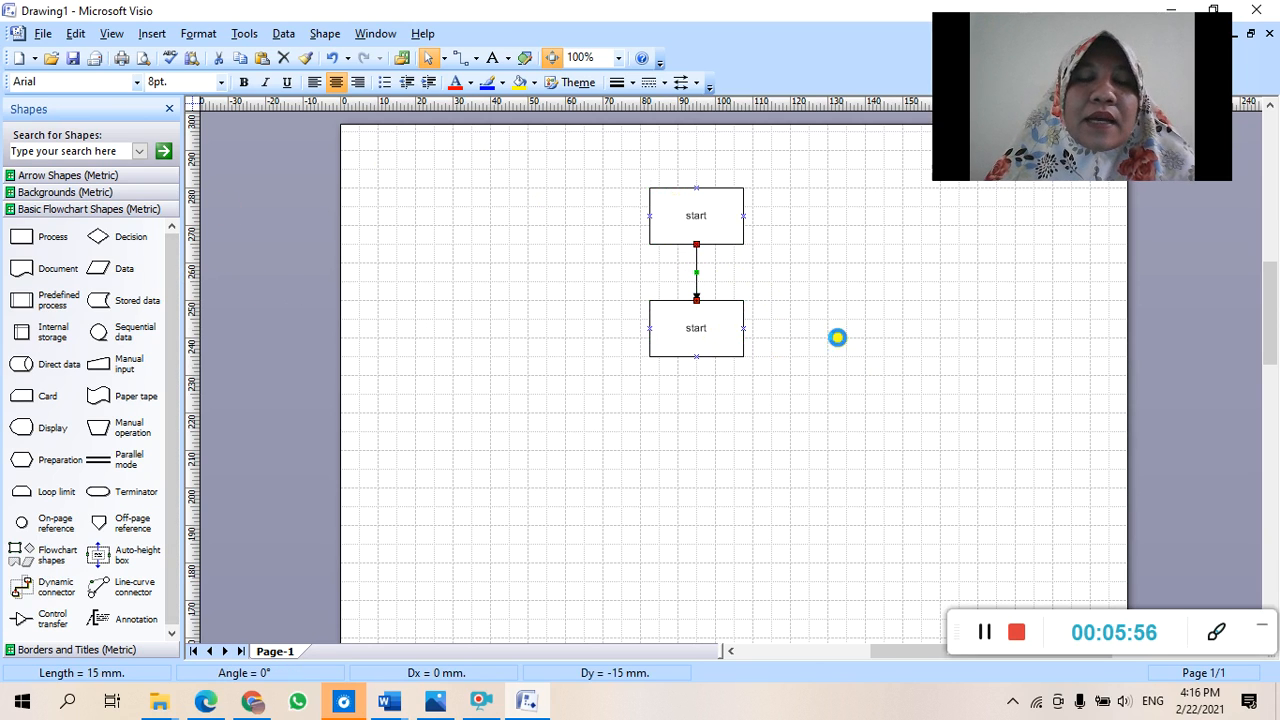
key("ctrl+v")
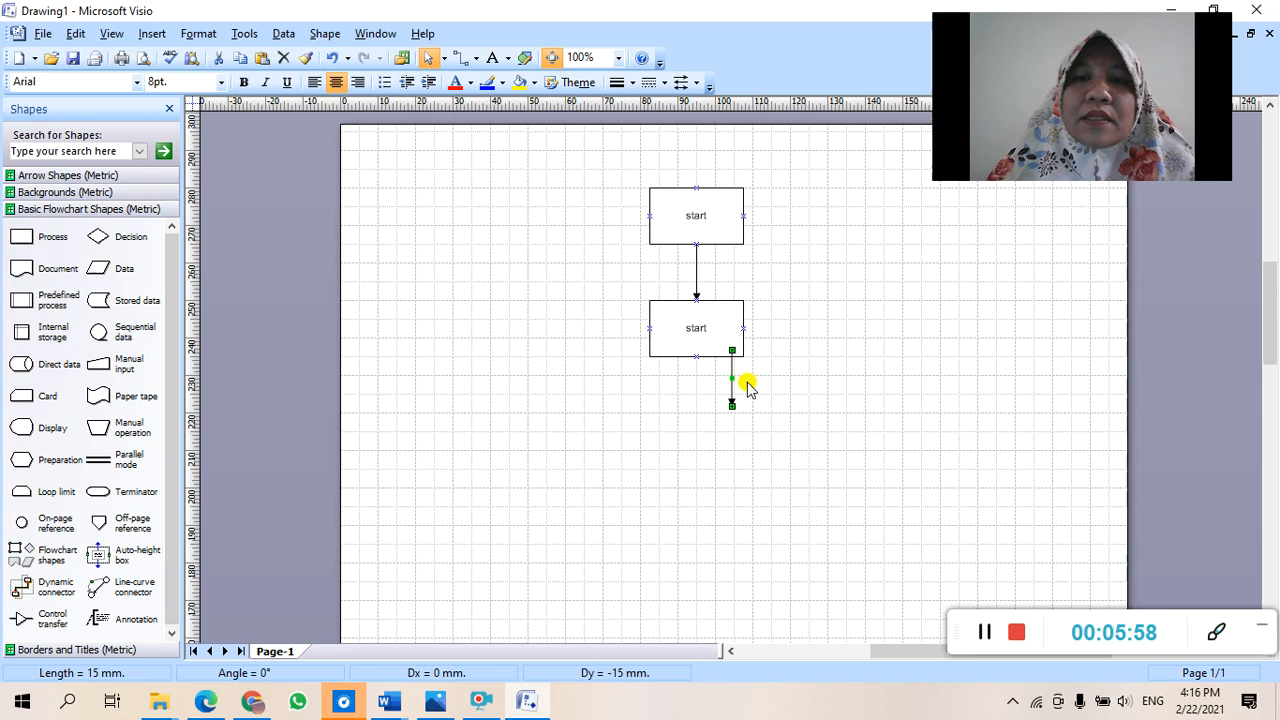
left_click_drag(734, 386, 699, 397)
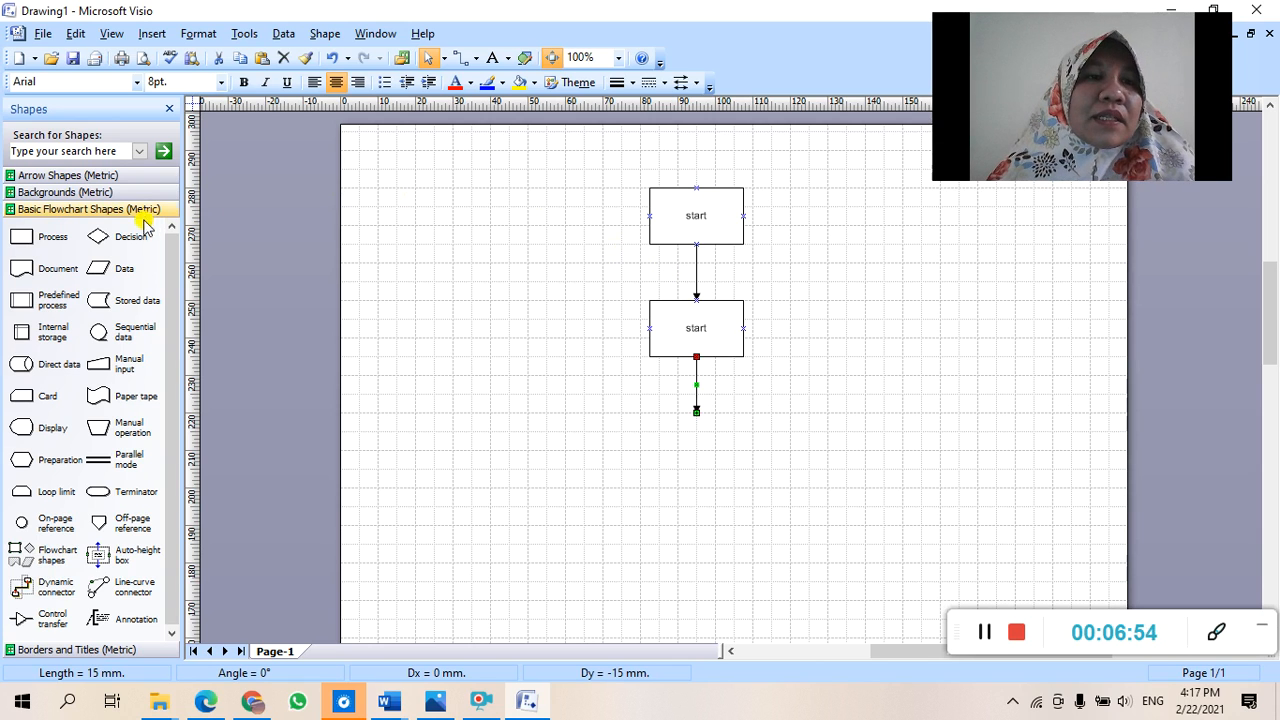
Step: Place a Decision shape at the arrowhead of the lower connector, aligned beneath the two boxes
left_click(97, 235)
left_click_drag(97, 235, 686, 453)
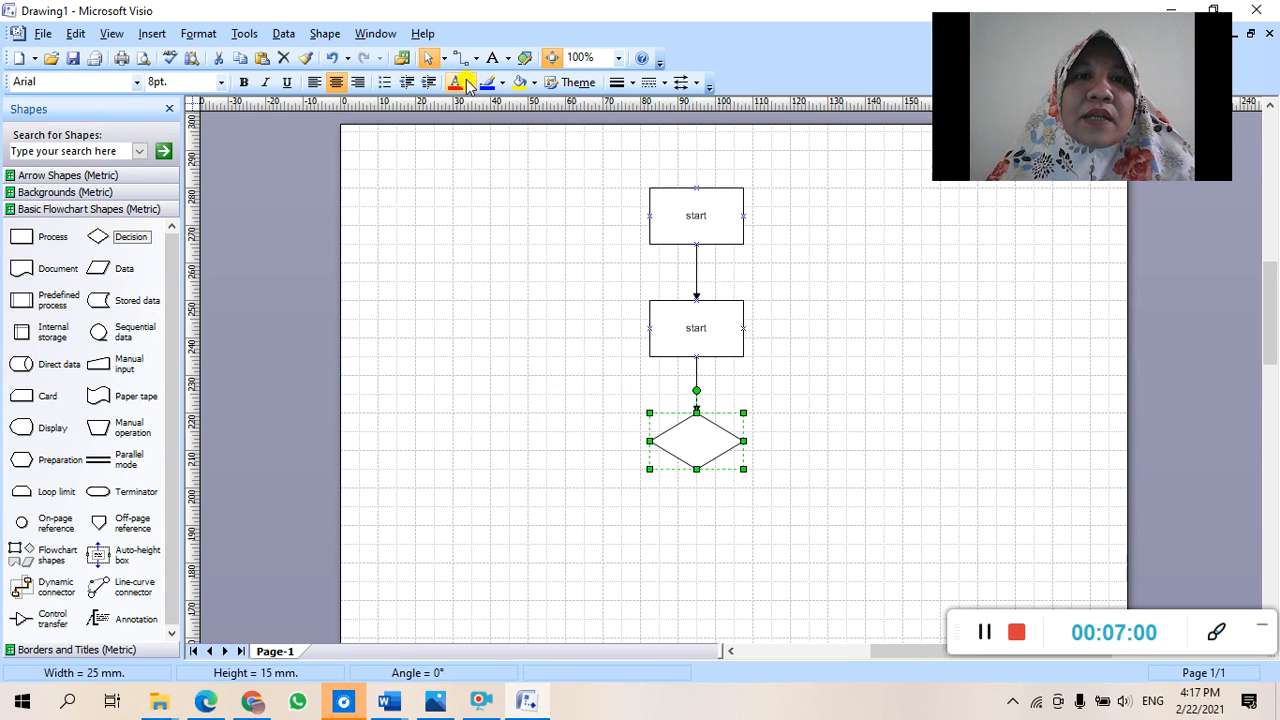
left_click(692, 277)
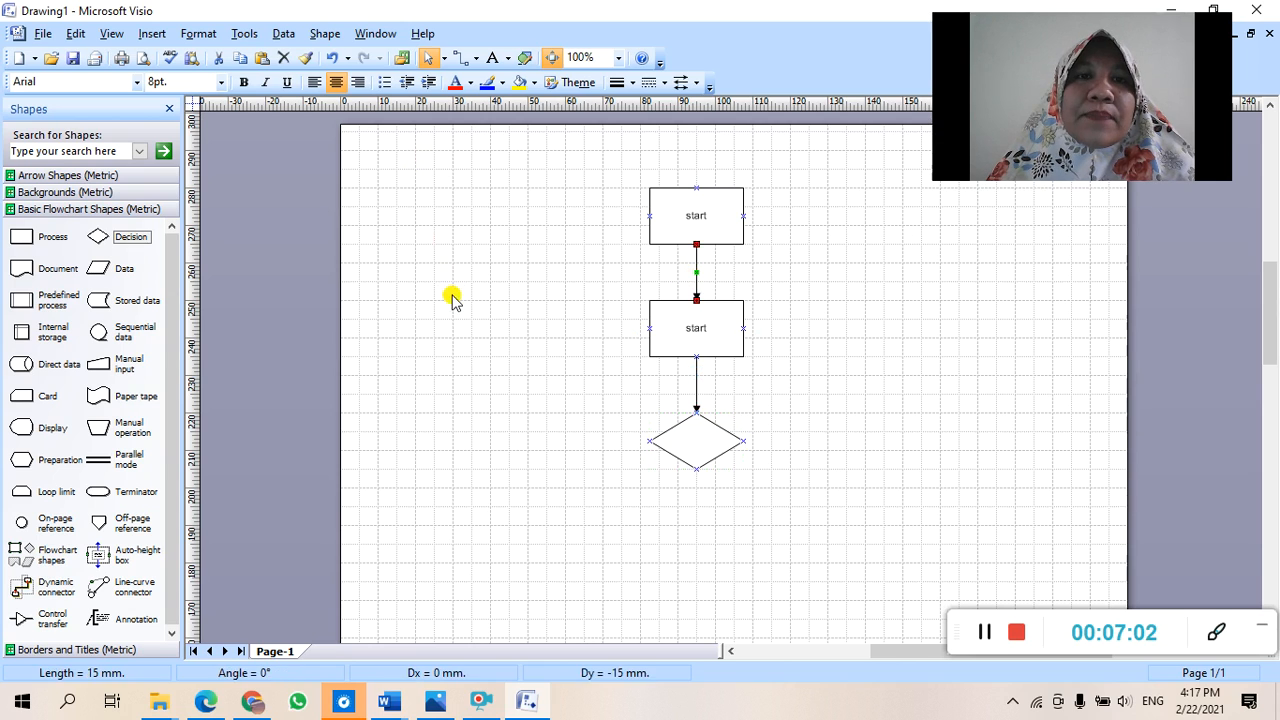
left_click(451, 297)
Step: Draw a connector from the right corner of the Decision shape back to the right side of the top start box
left_click(460, 57)
left_click_drag(743, 441, 746, 214)
left_click(822, 330)
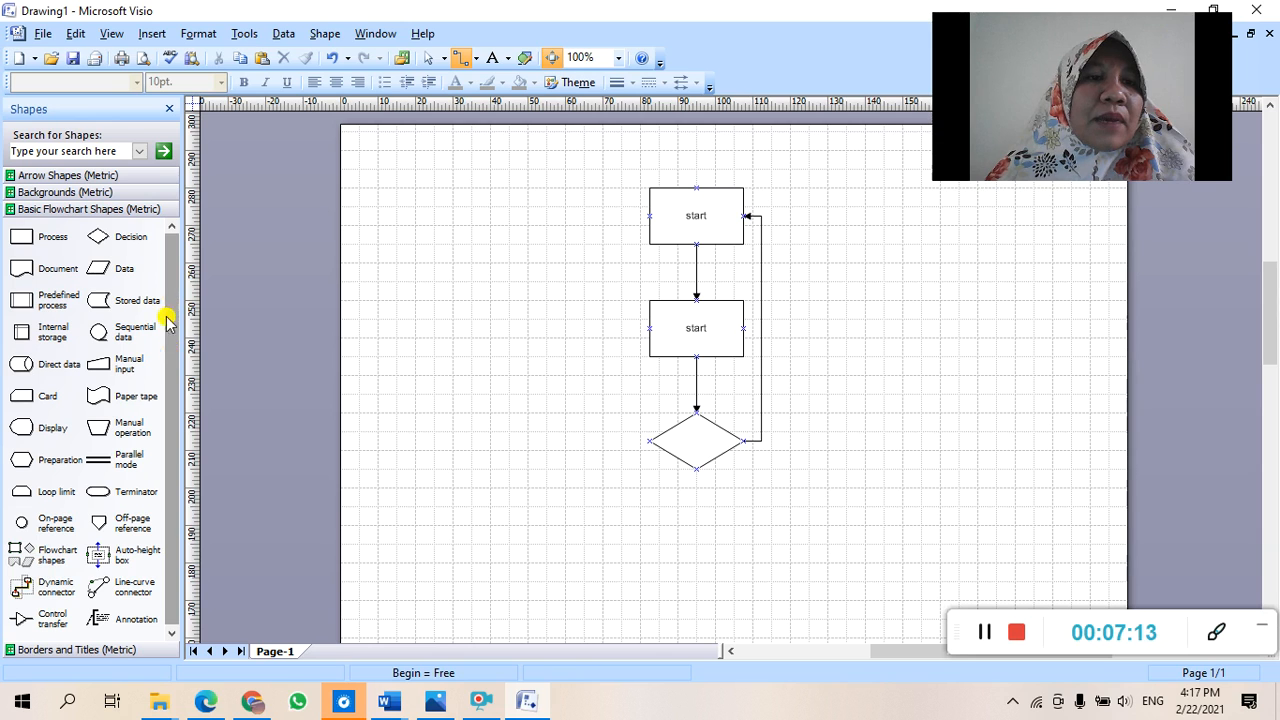
Step: Start opening an existing drawing and browse from the APSI1 shortcut up through its parent folders to the one containing akuu1
left_click(42, 34)
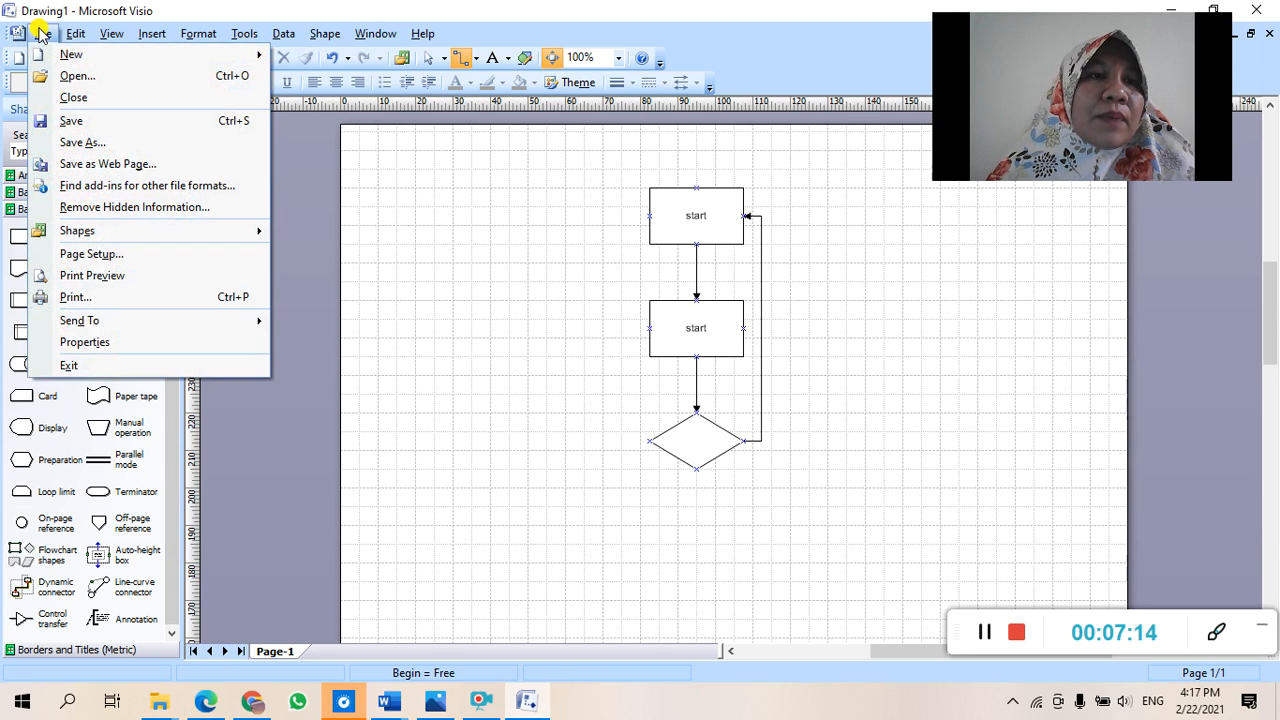
left_click(84, 77)
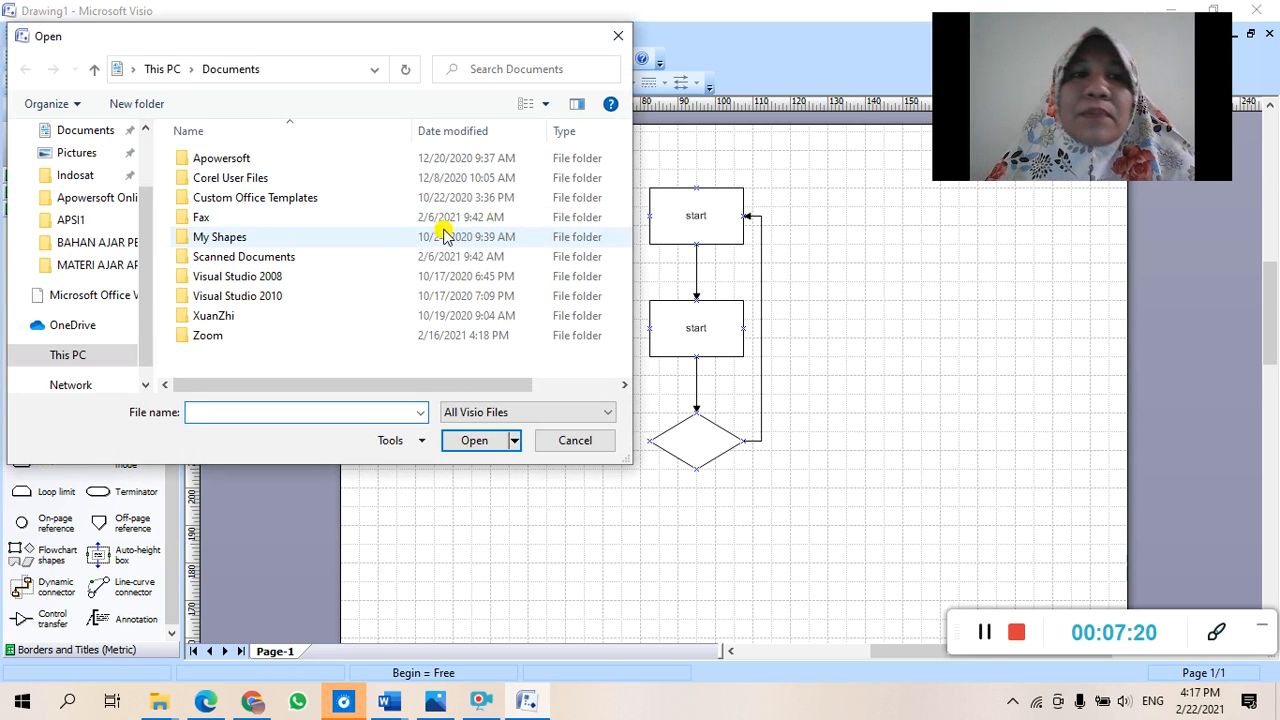
left_click(88, 222)
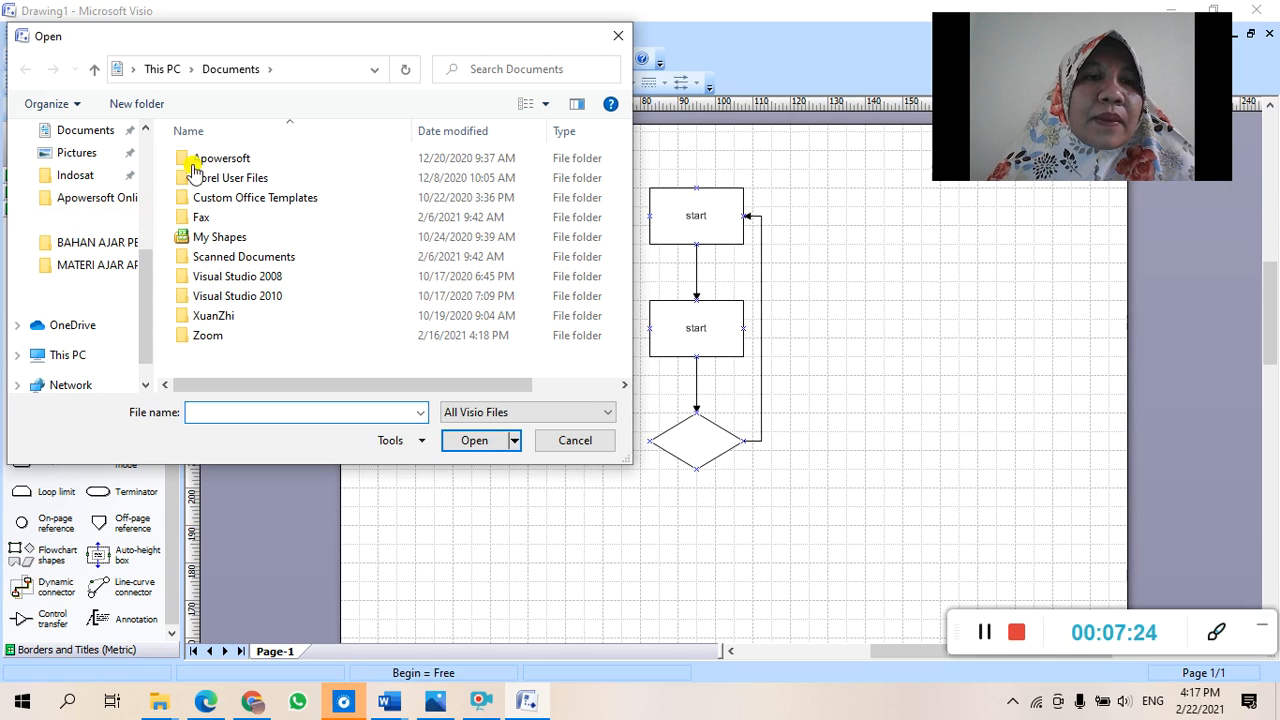
double_click(97, 77)
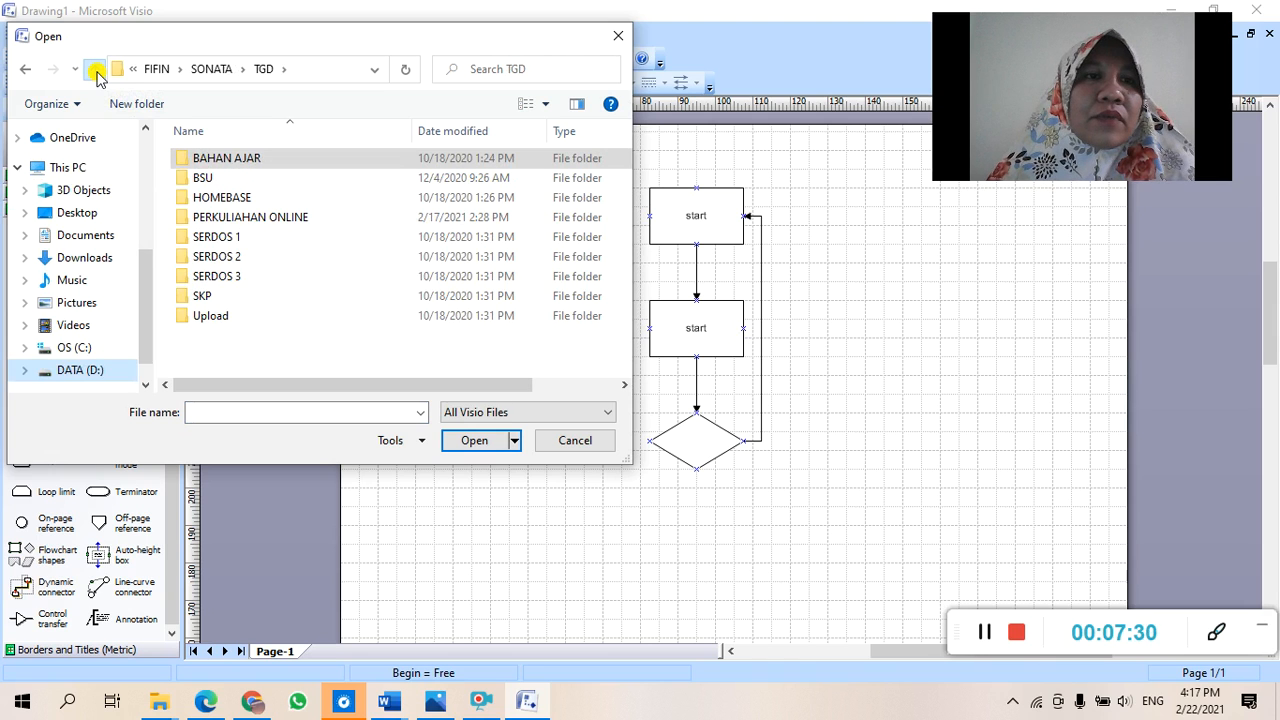
left_click(97, 77)
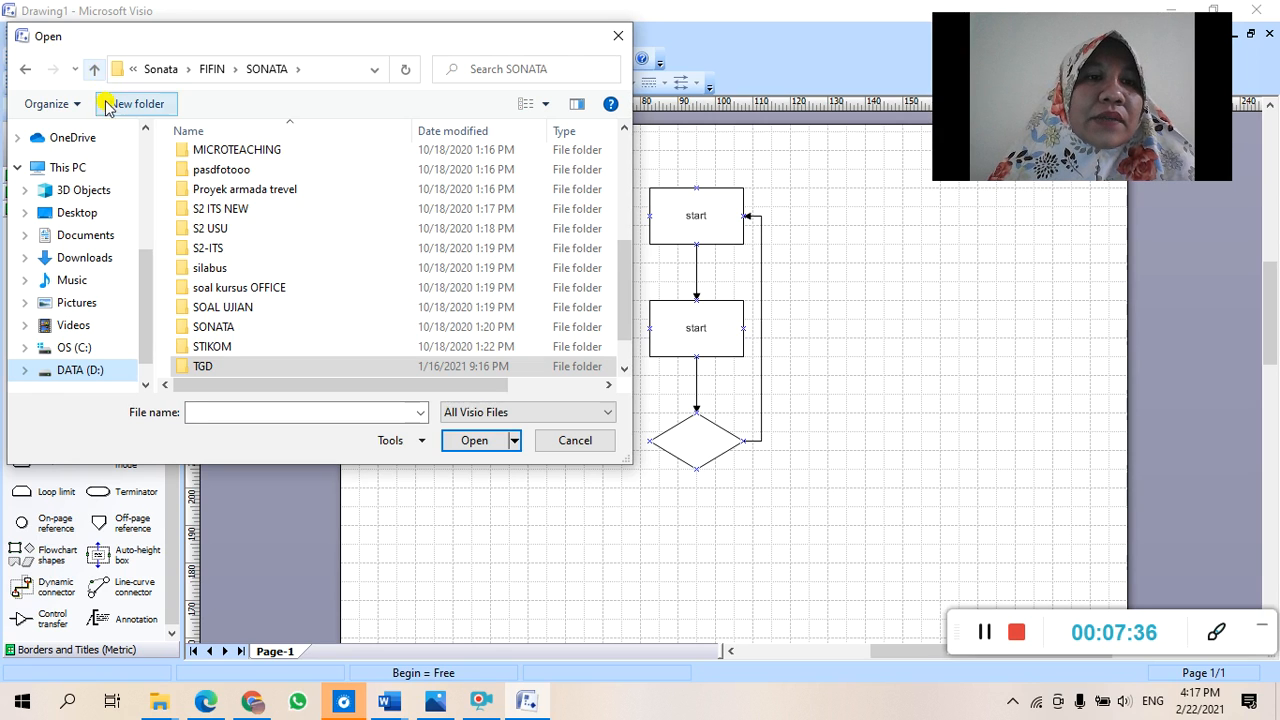
scroll(249, 260, "up", 5)
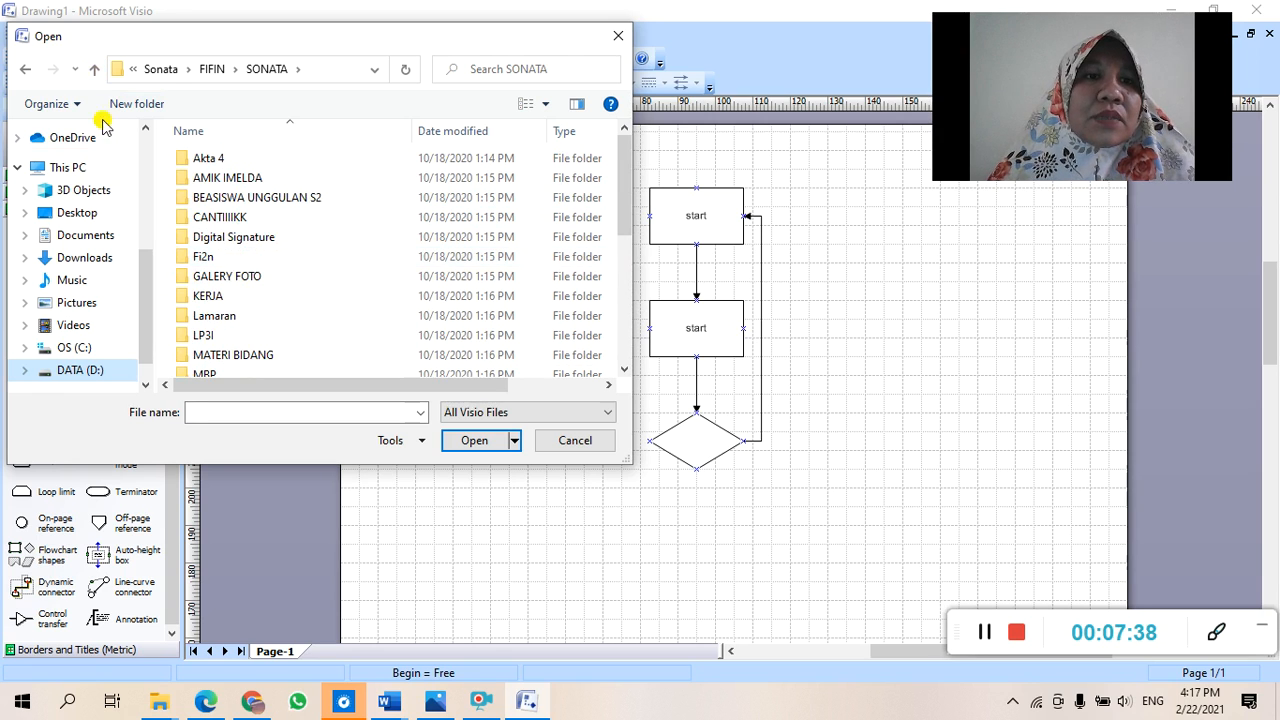
left_click(92, 69)
scroll(249, 199, "up", 12)
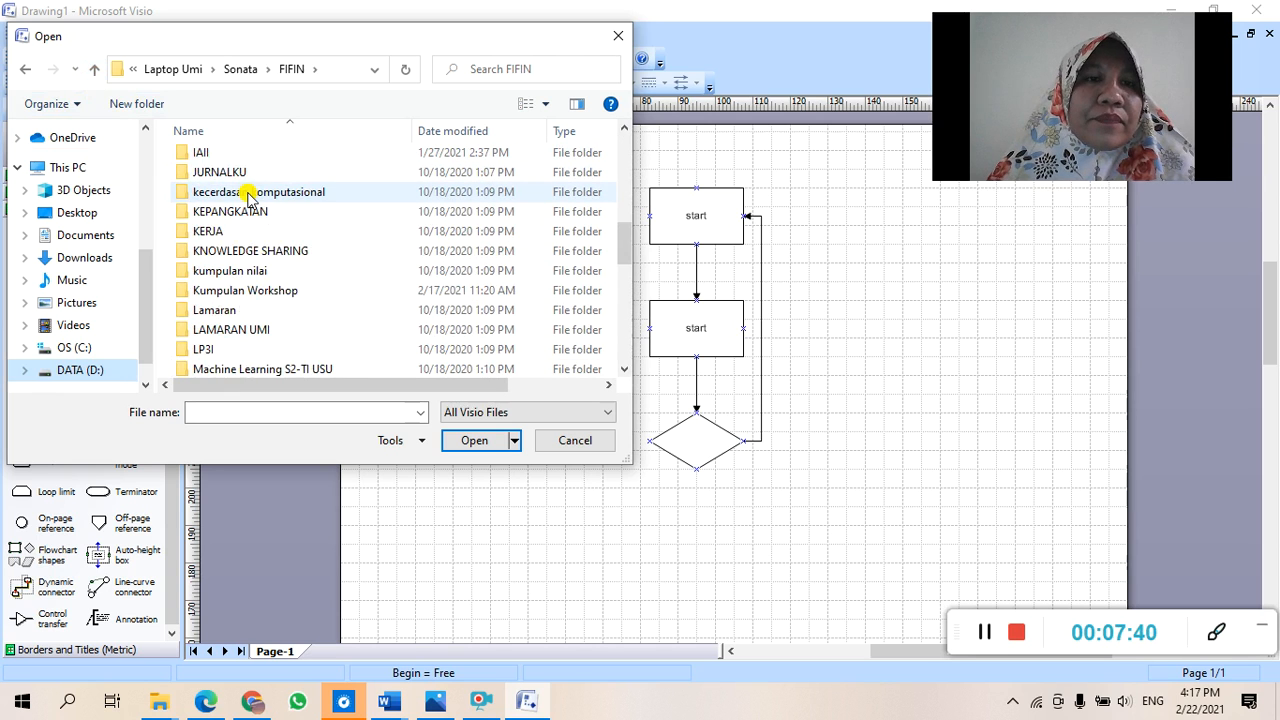
scroll(249, 199, "up", 1)
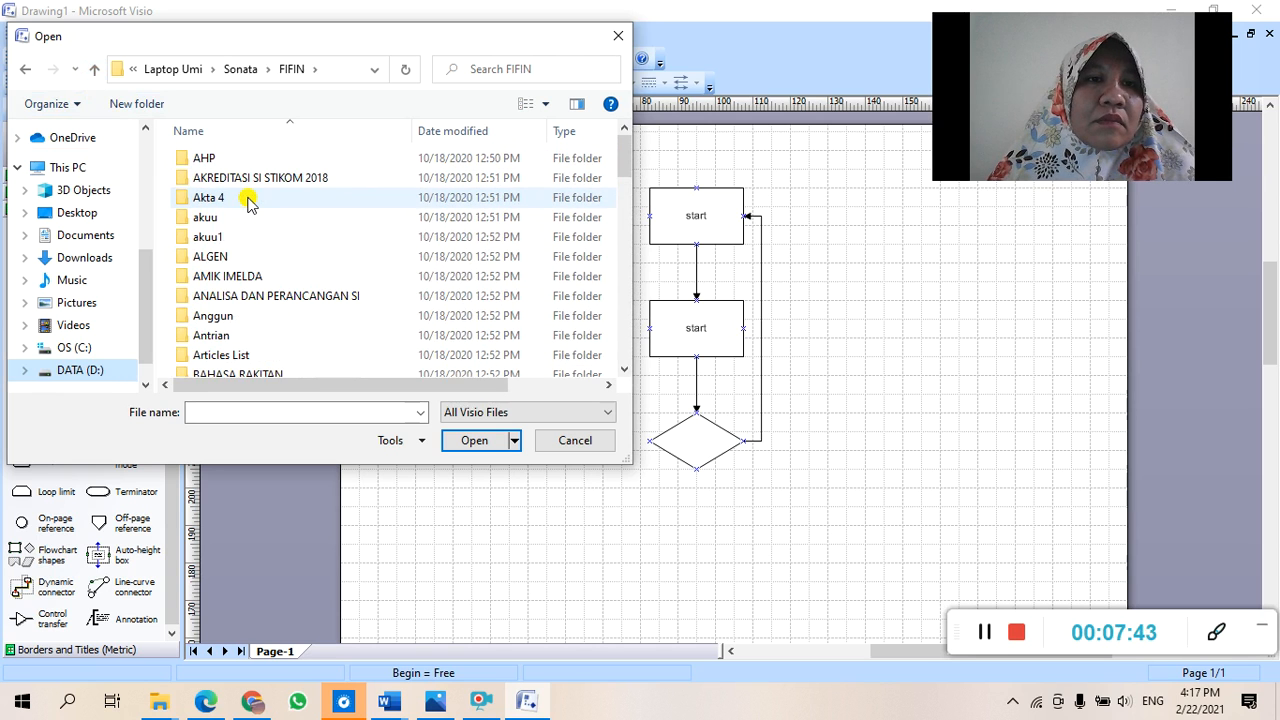
Step: Open the Campbell Visio drawing from the DiagramAlir folder inside akuu1
double_click(251, 237)
double_click(245, 179)
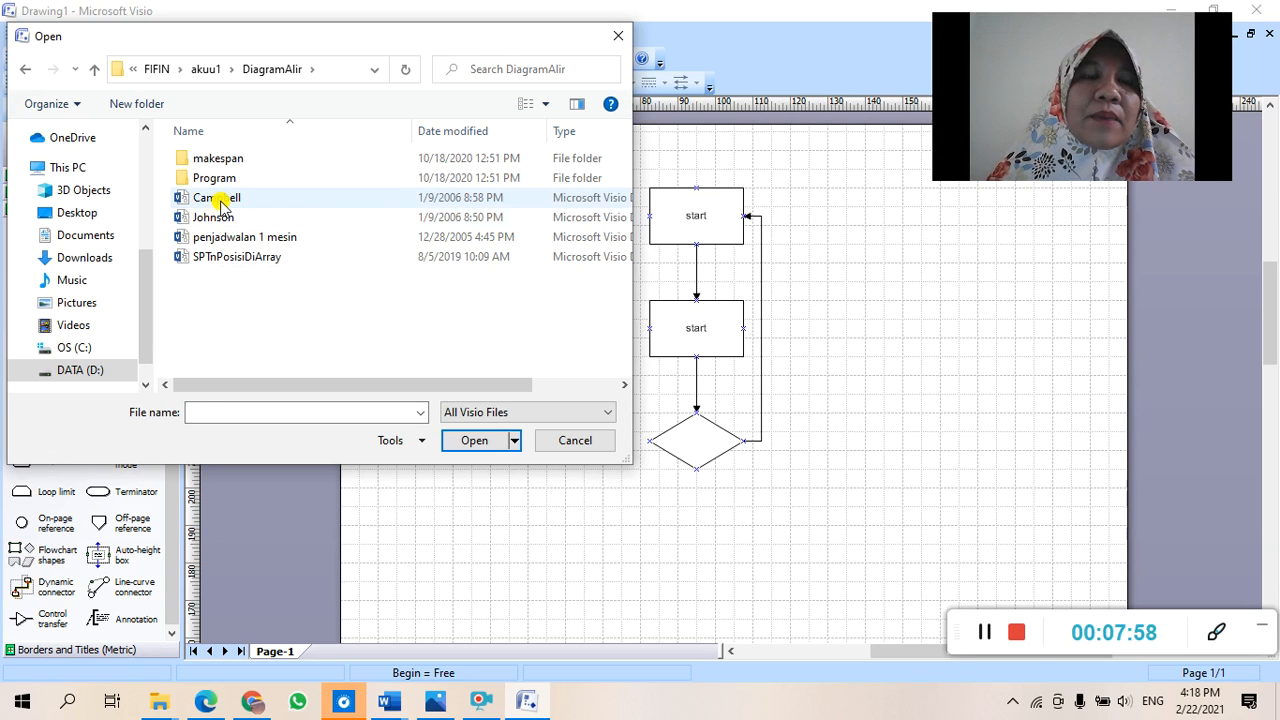
left_click(221, 203)
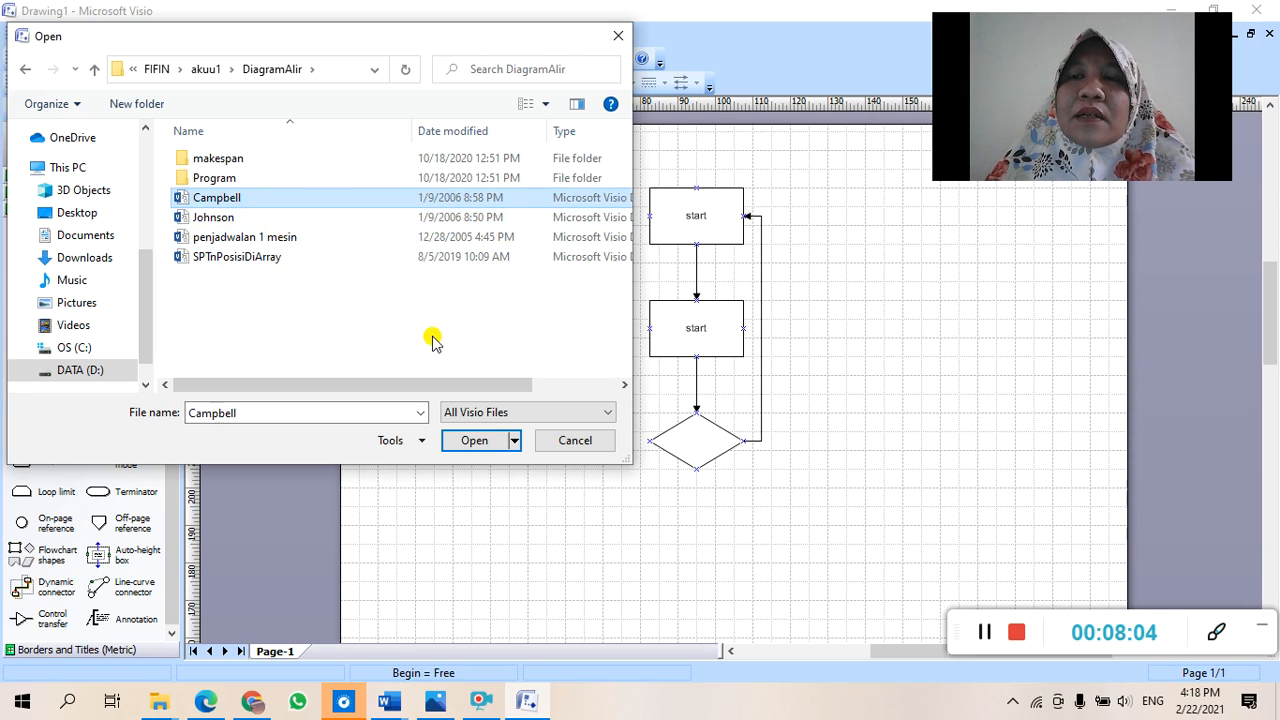
left_click(455, 446)
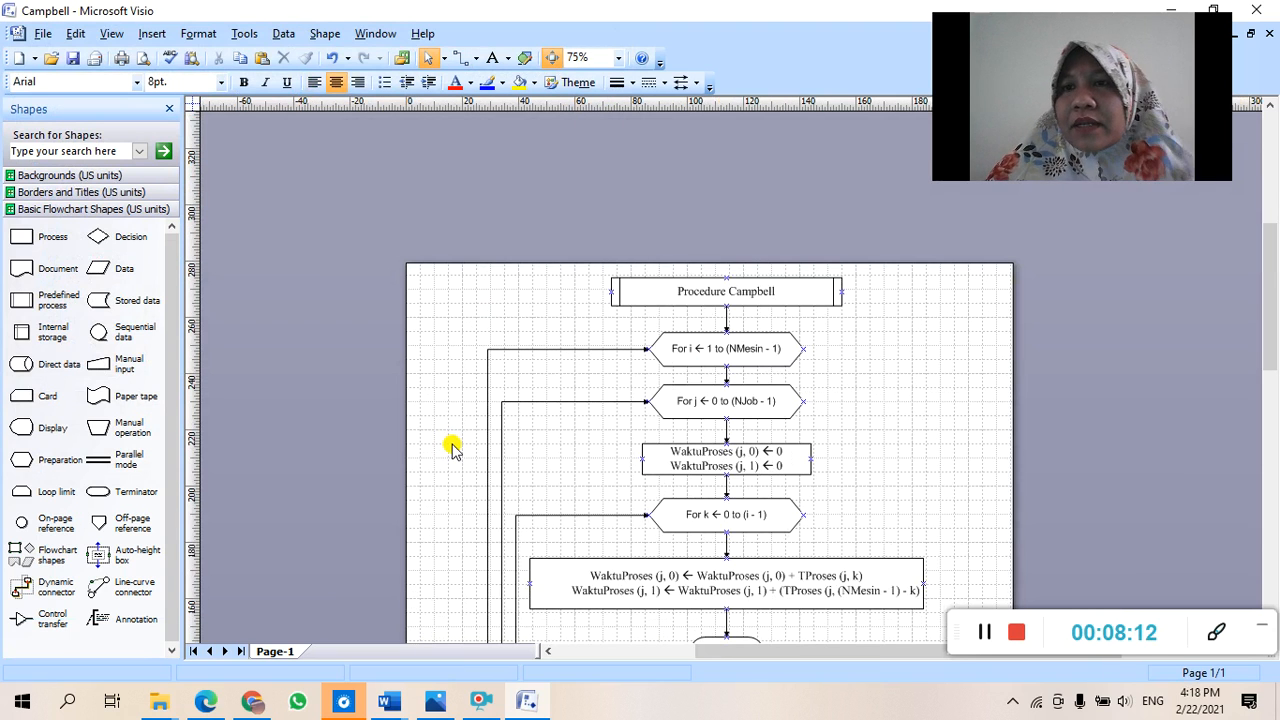
Step: Examine the Procedure Campbell flowchart, following its nested For loops and End For shapes
scroll(551, 400, "down", 3)
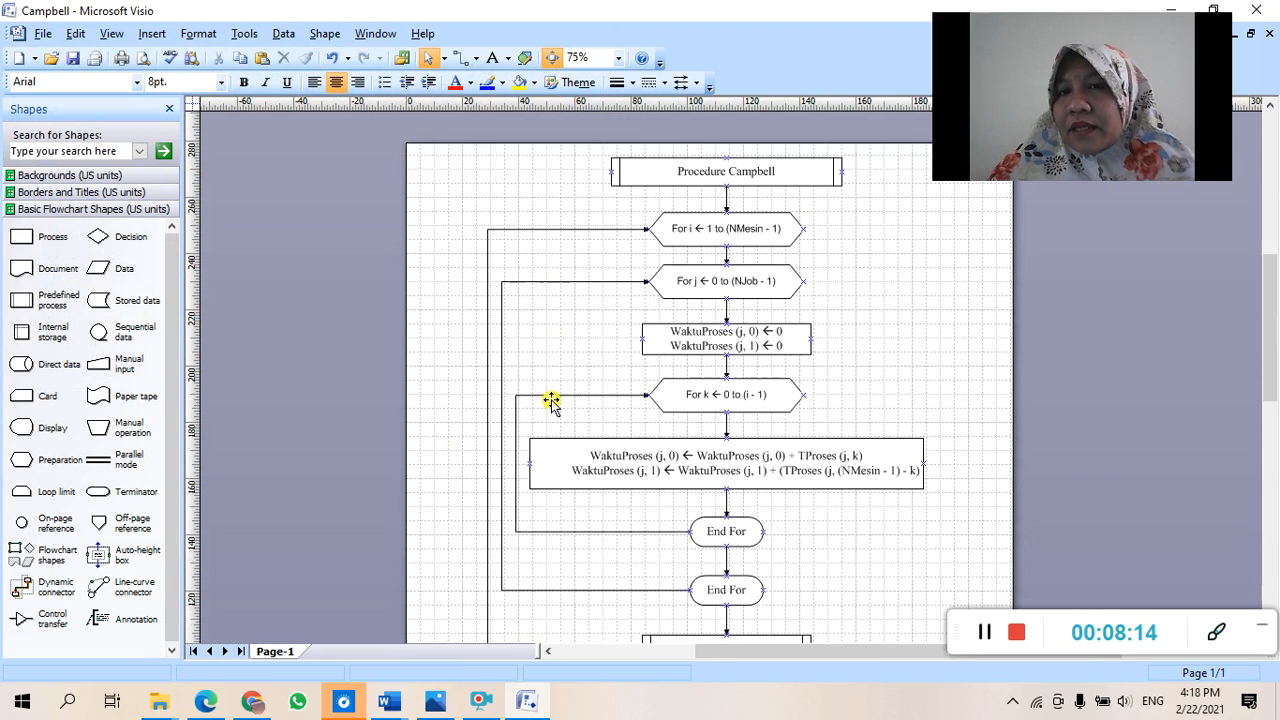
scroll(551, 400, "down", 2)
scroll(551, 400, "up", 2)
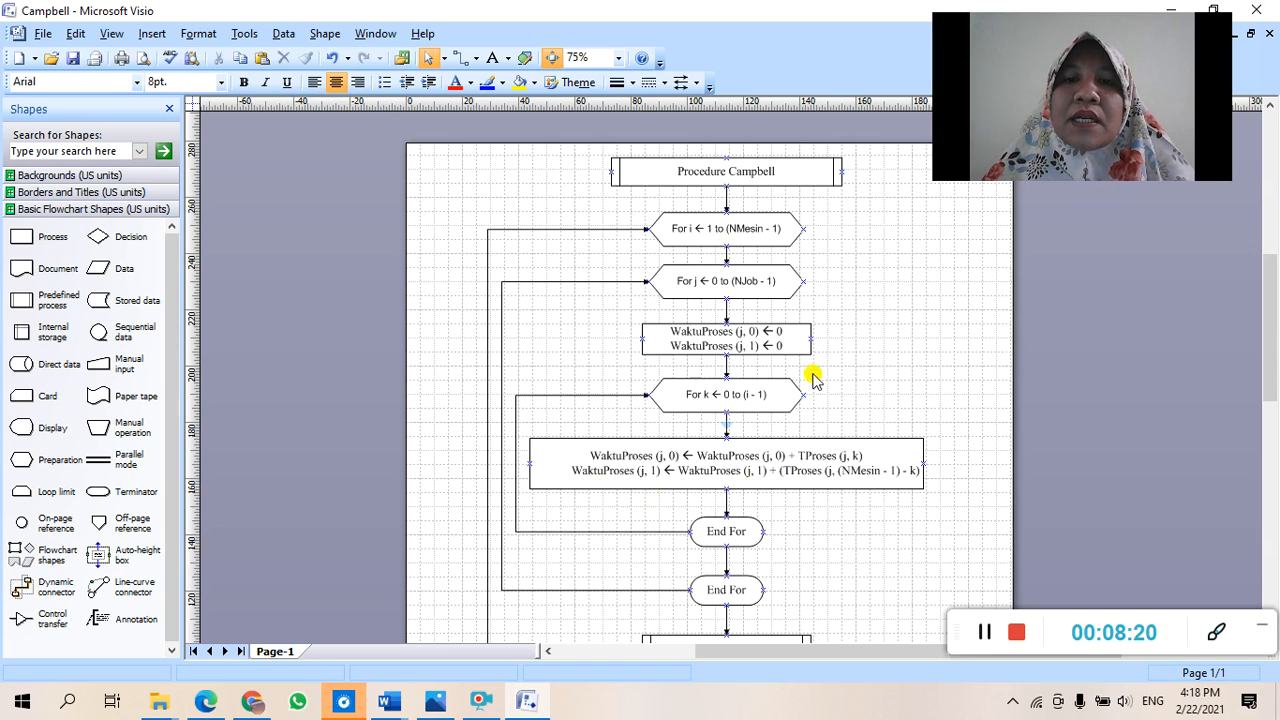
scroll(665, 370, "down", 5)
scroll(665, 370, "up", 3)
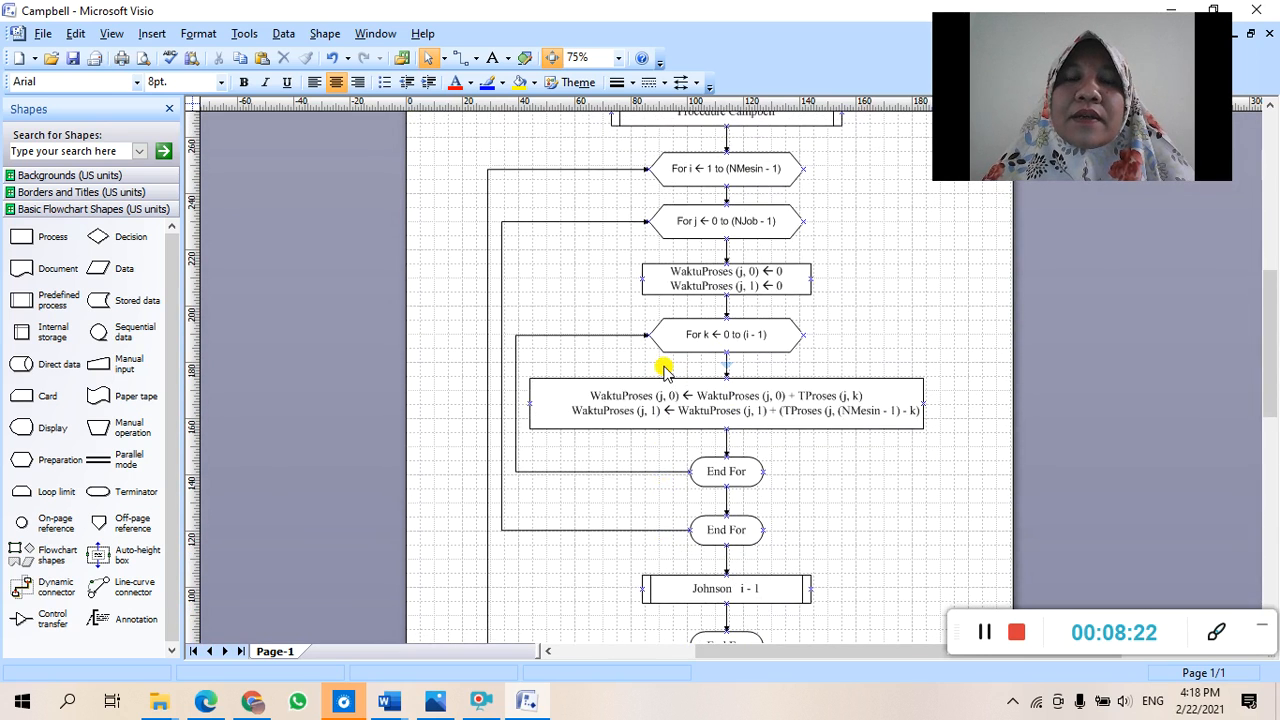
scroll(665, 370, "up", 2)
Step: Open the Johnson Visio drawing from the same DiagramAlir folder
left_click(43, 33)
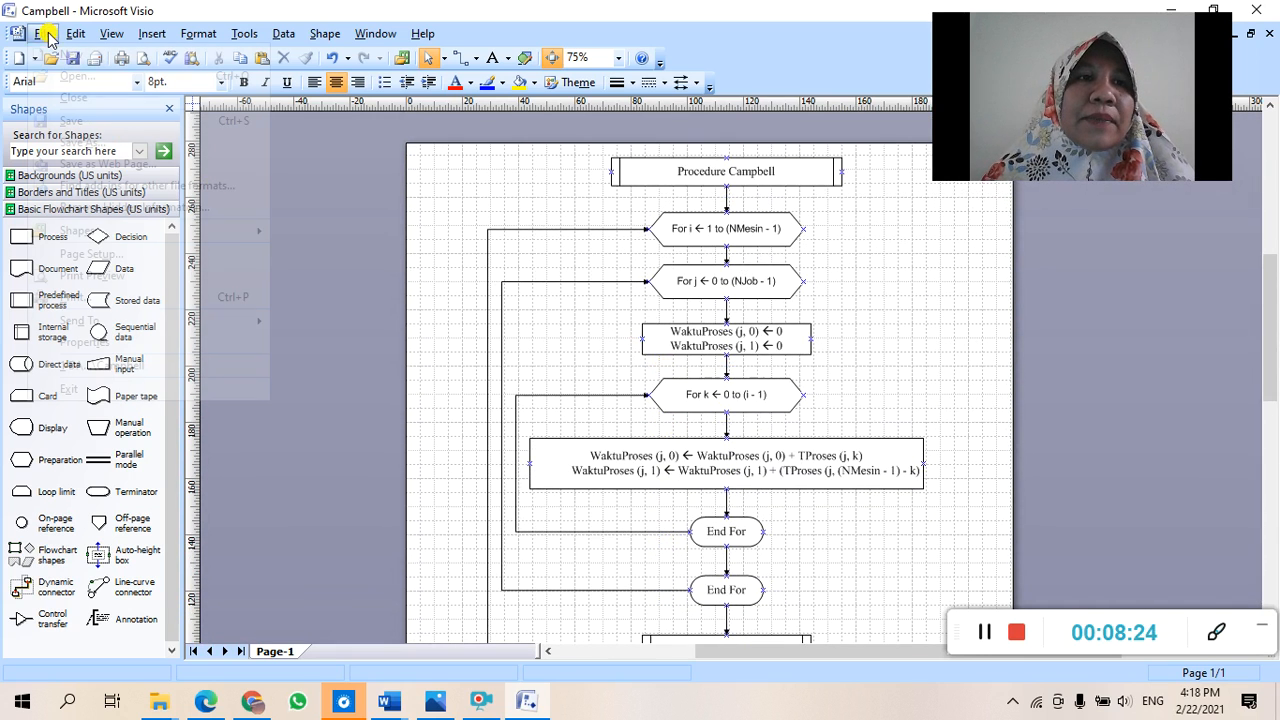
left_click(40, 76)
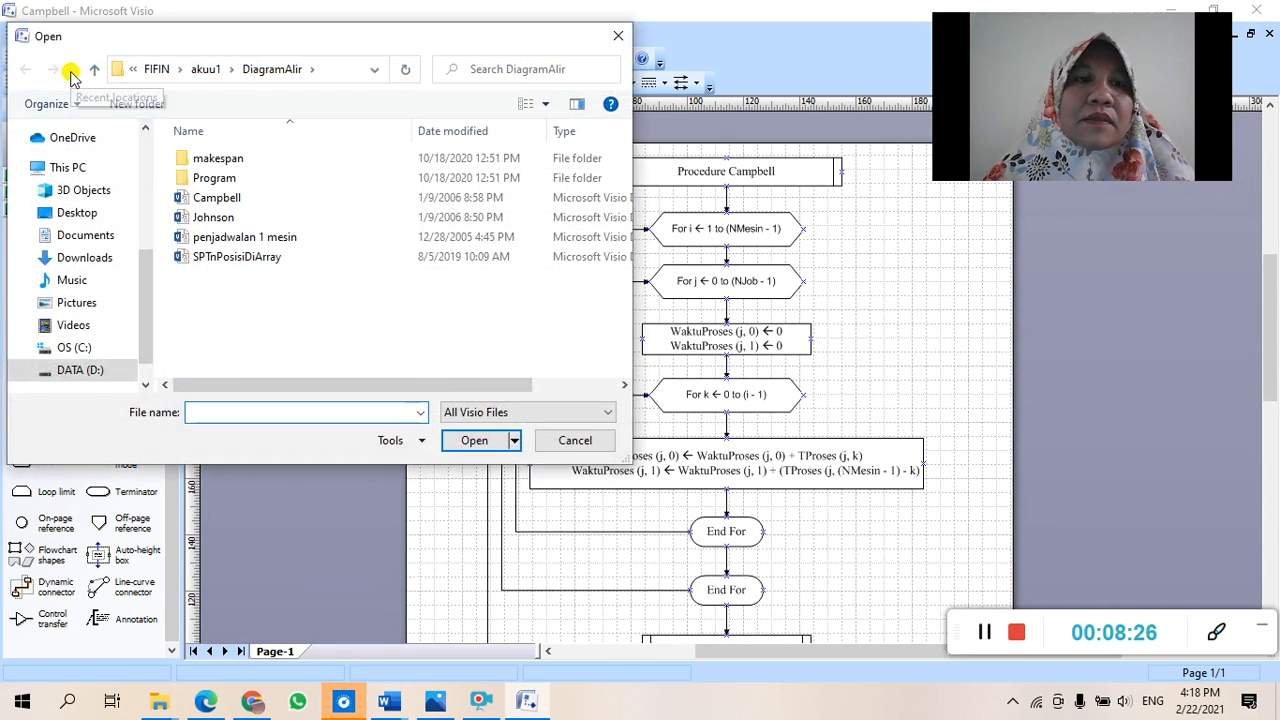
left_click(205, 217)
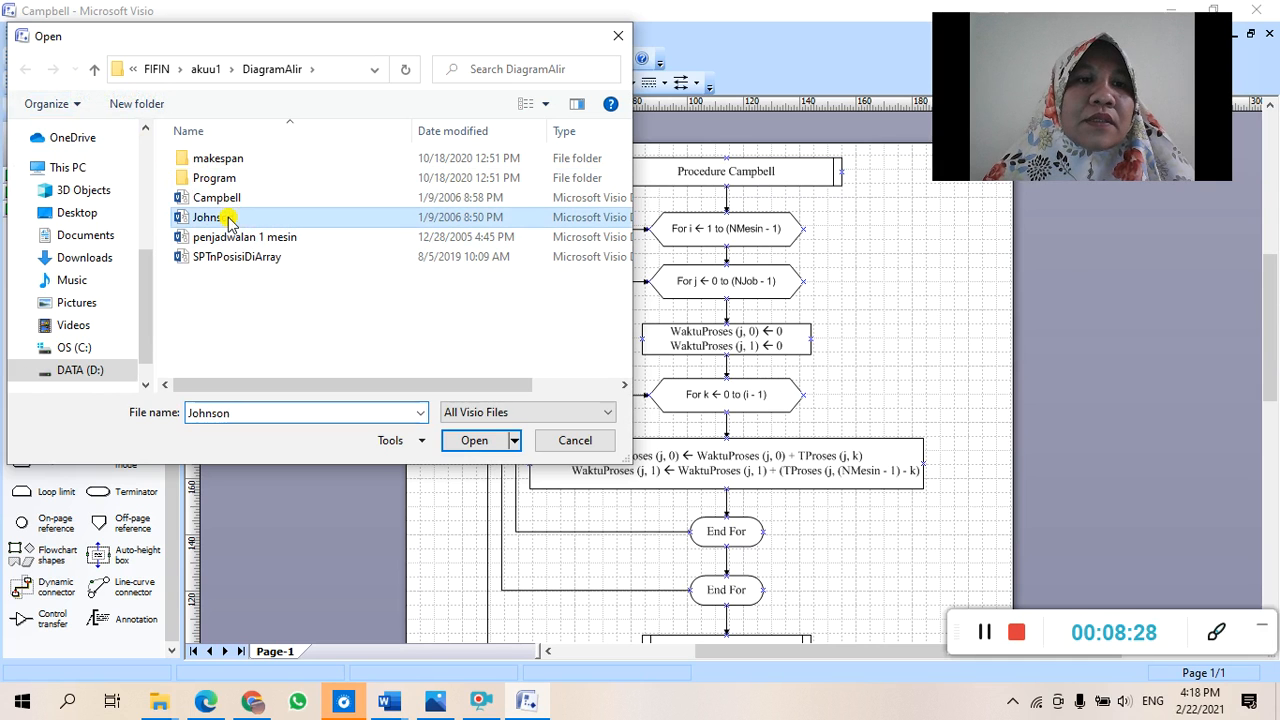
left_click(480, 440)
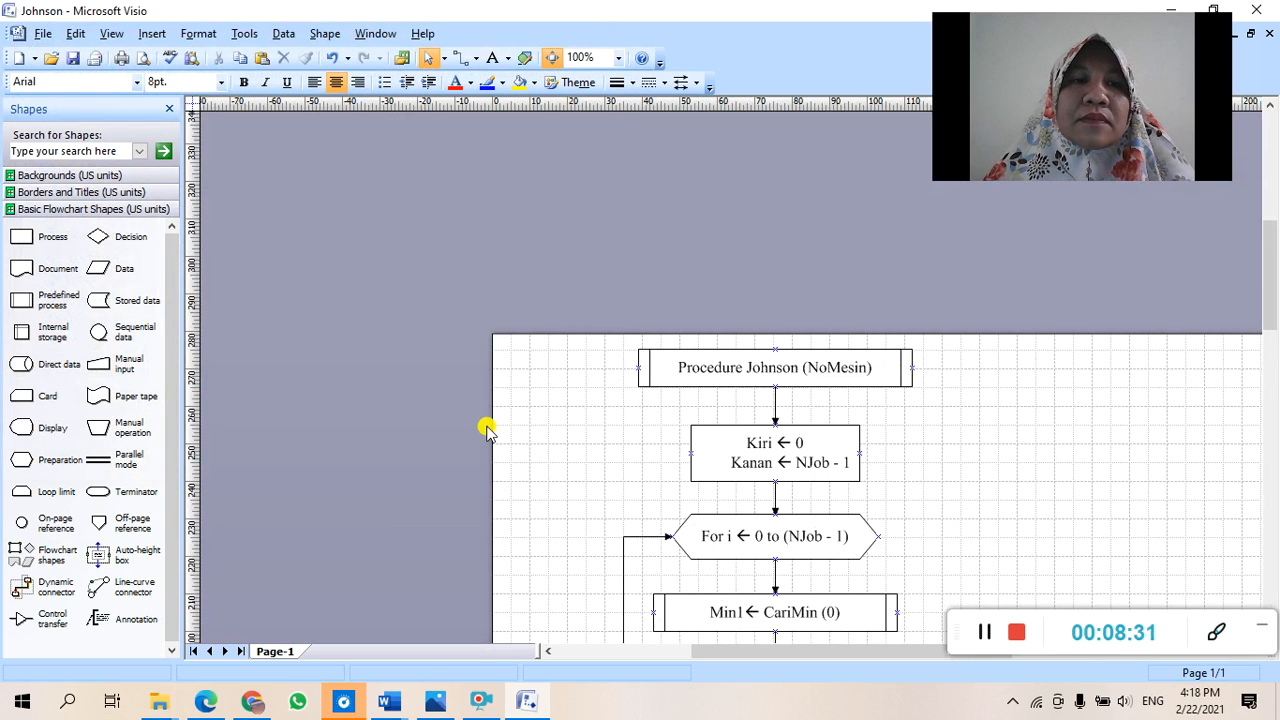
Step: Examine the Procedure Johnson flowchart, including its decision with Yes and No branches and the shapes it uses
scroll(692, 422, "down", 6)
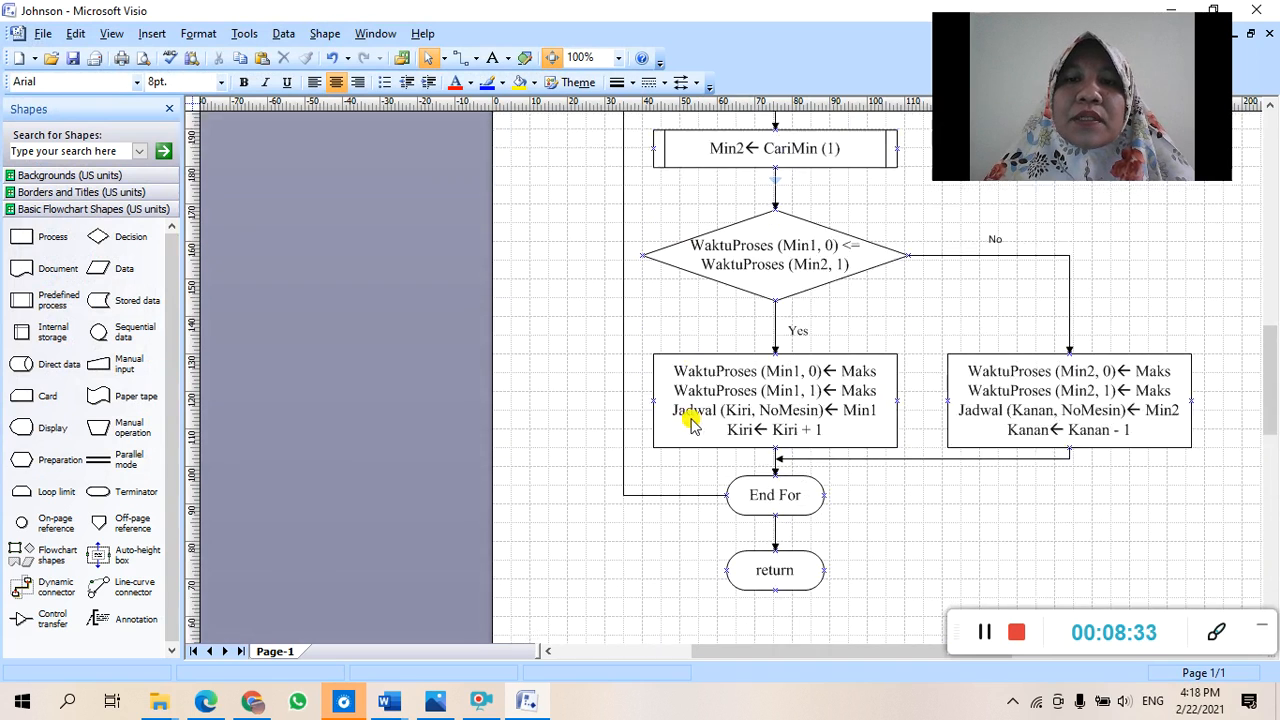
scroll(692, 422, "up", 4)
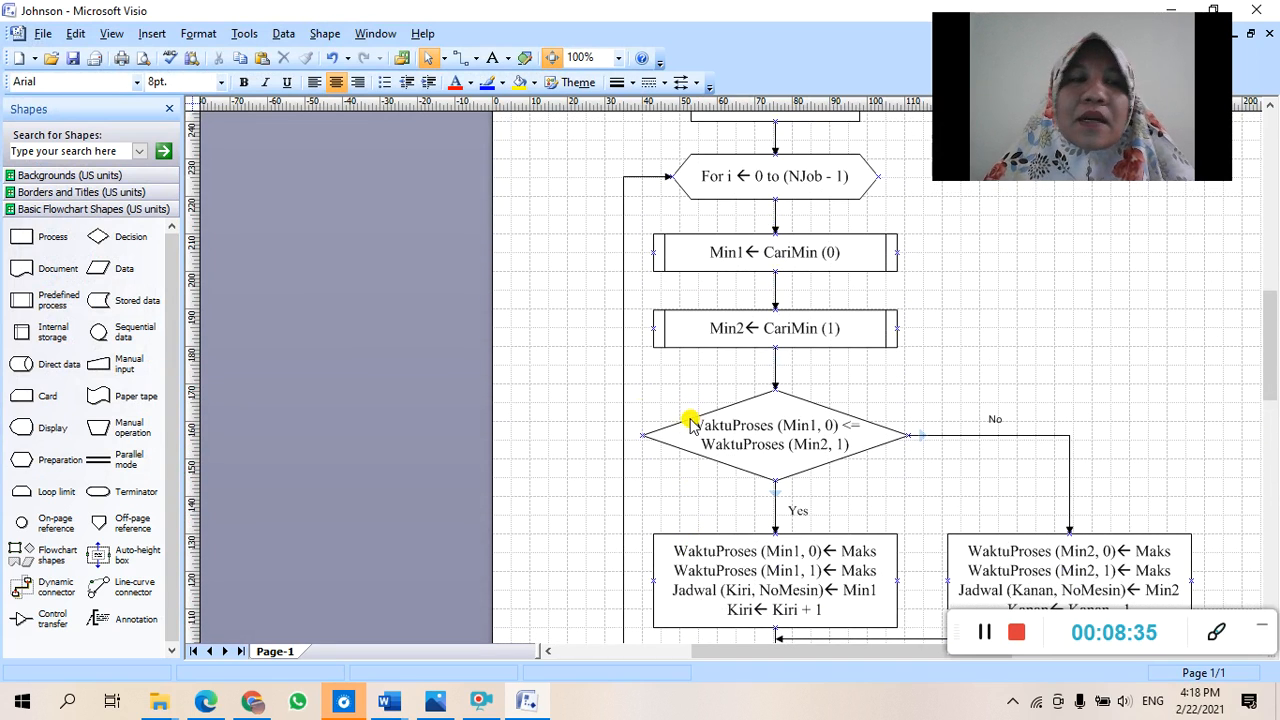
left_click(91, 433)
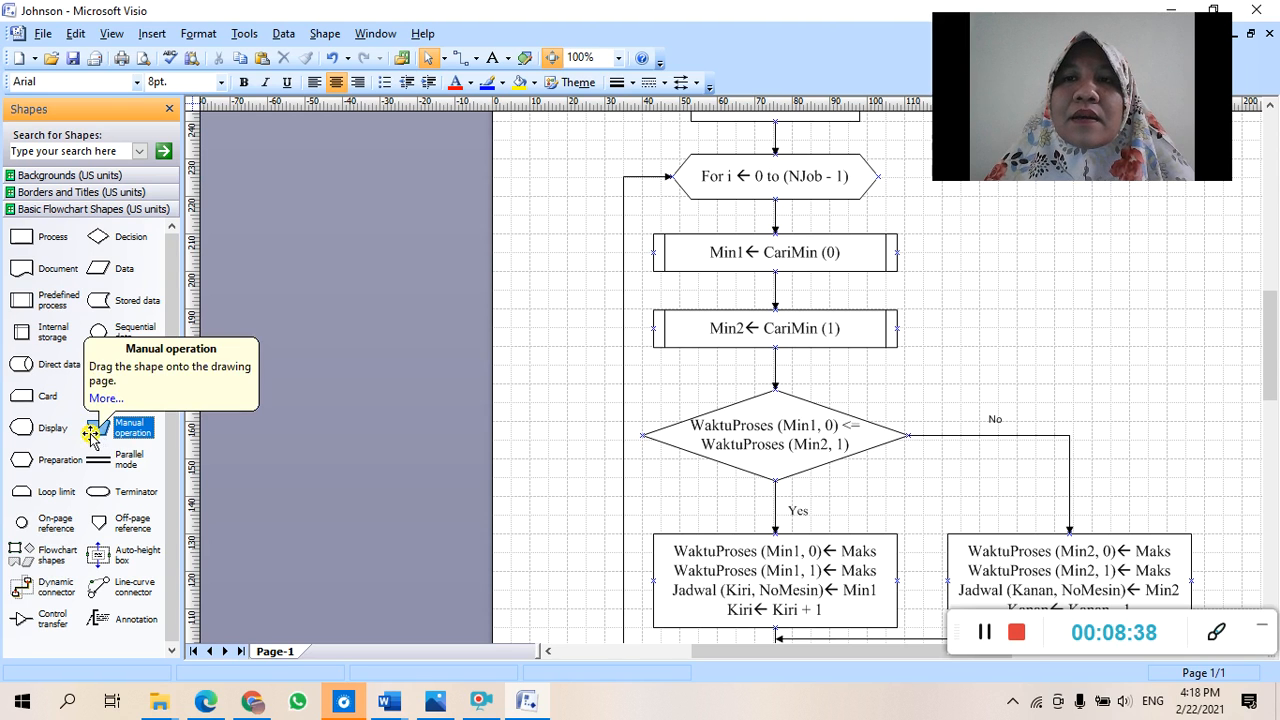
scroll(403, 364, "up", 2)
scroll(592, 328, "up", 4)
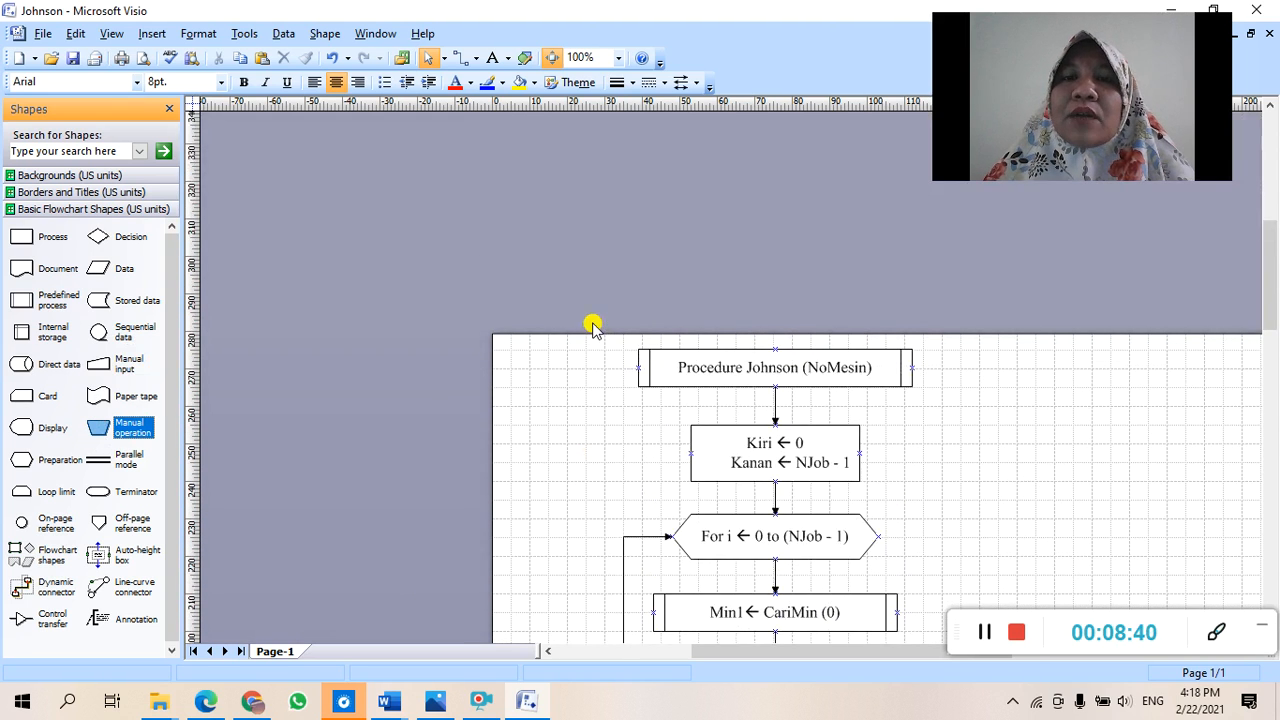
scroll(592, 328, "down", 2)
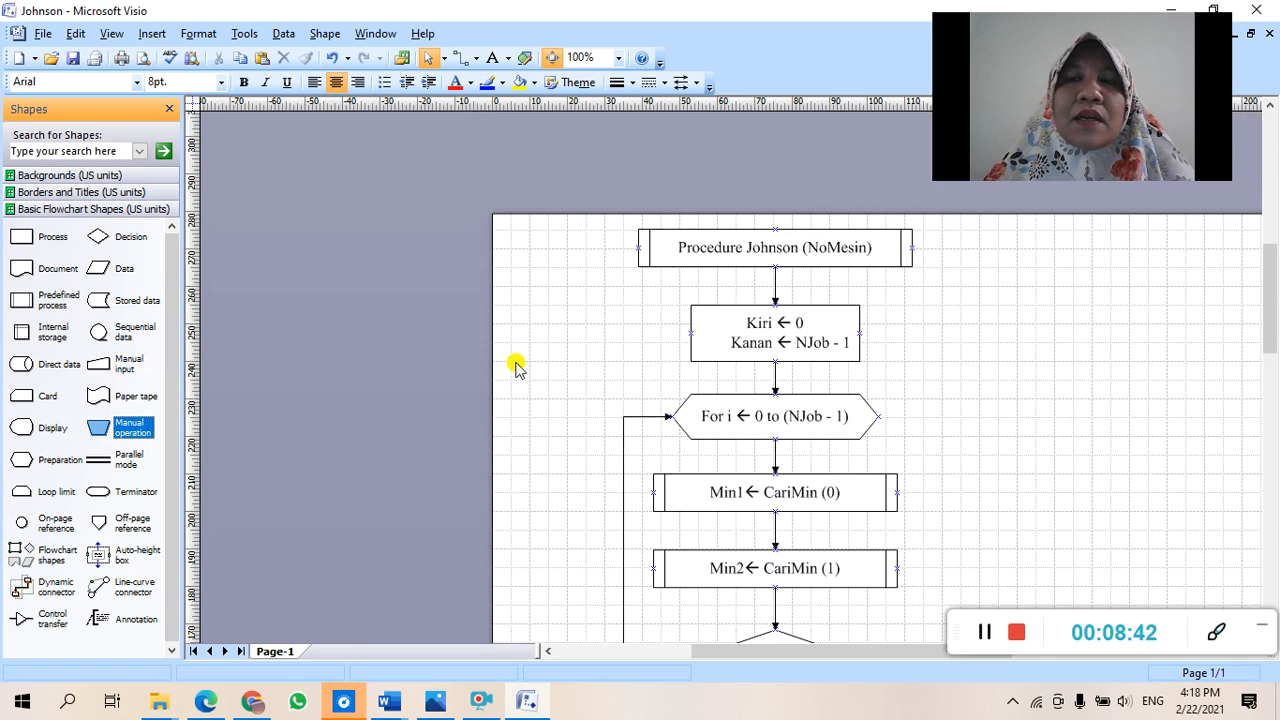
Step: Switch to the BAB III document in Word and examine the embedded flowchart under section 3.1 Diagram Alir, selecting it
left_click(384, 705)
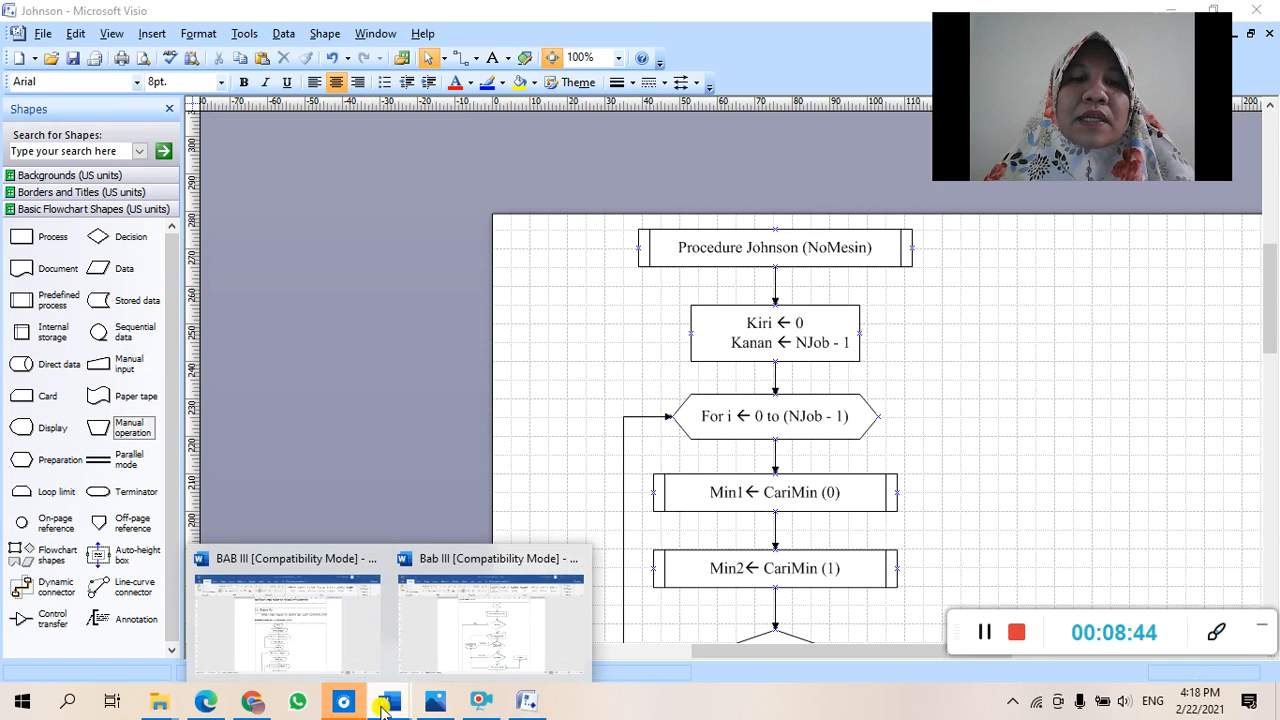
left_click(323, 651)
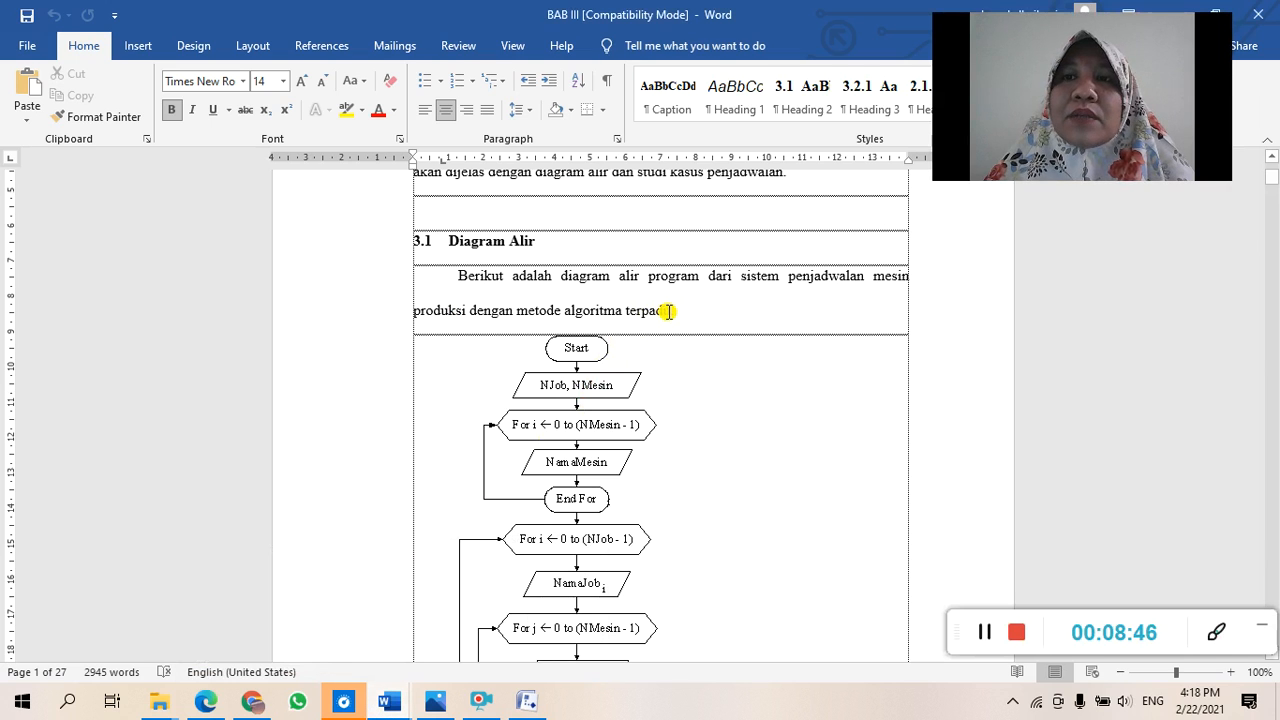
scroll(666, 309, "down", 1)
scroll(636, 316, "down", 2)
scroll(632, 318, "up", 1)
scroll(630, 320, "up", 1)
scroll(630, 320, "down", 2)
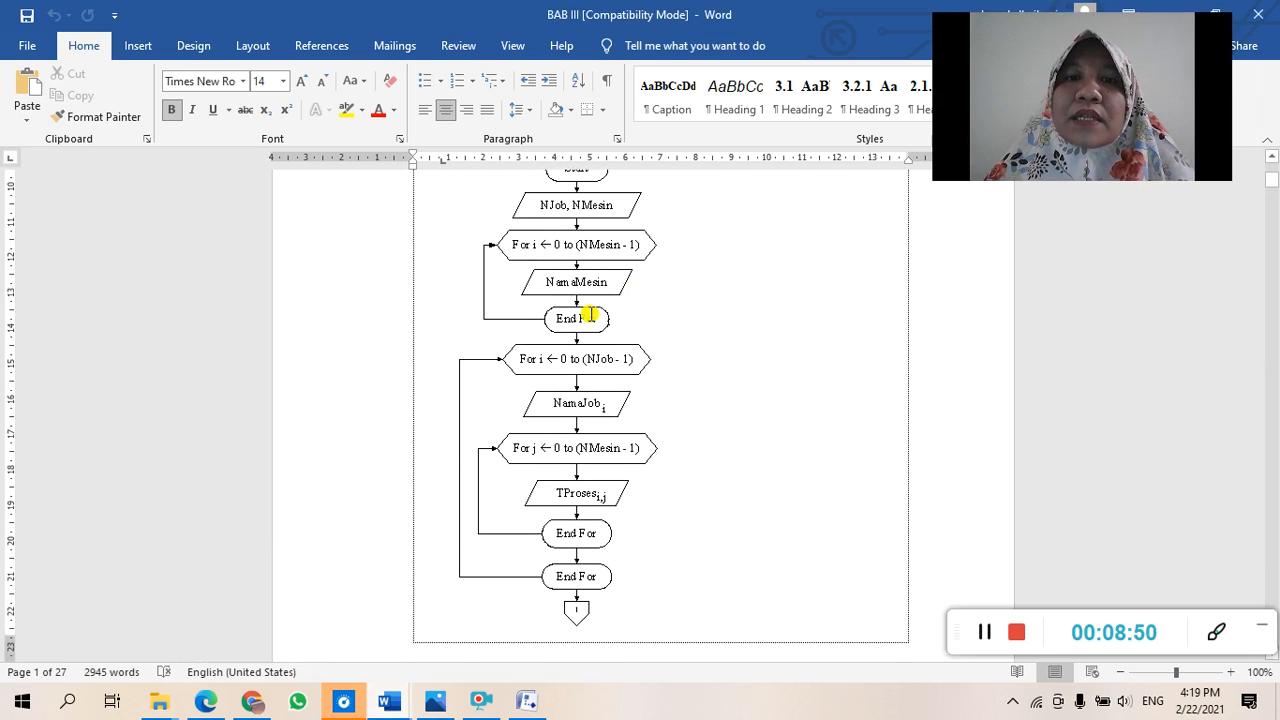
left_click(590, 315)
scroll(651, 323, "up", 2)
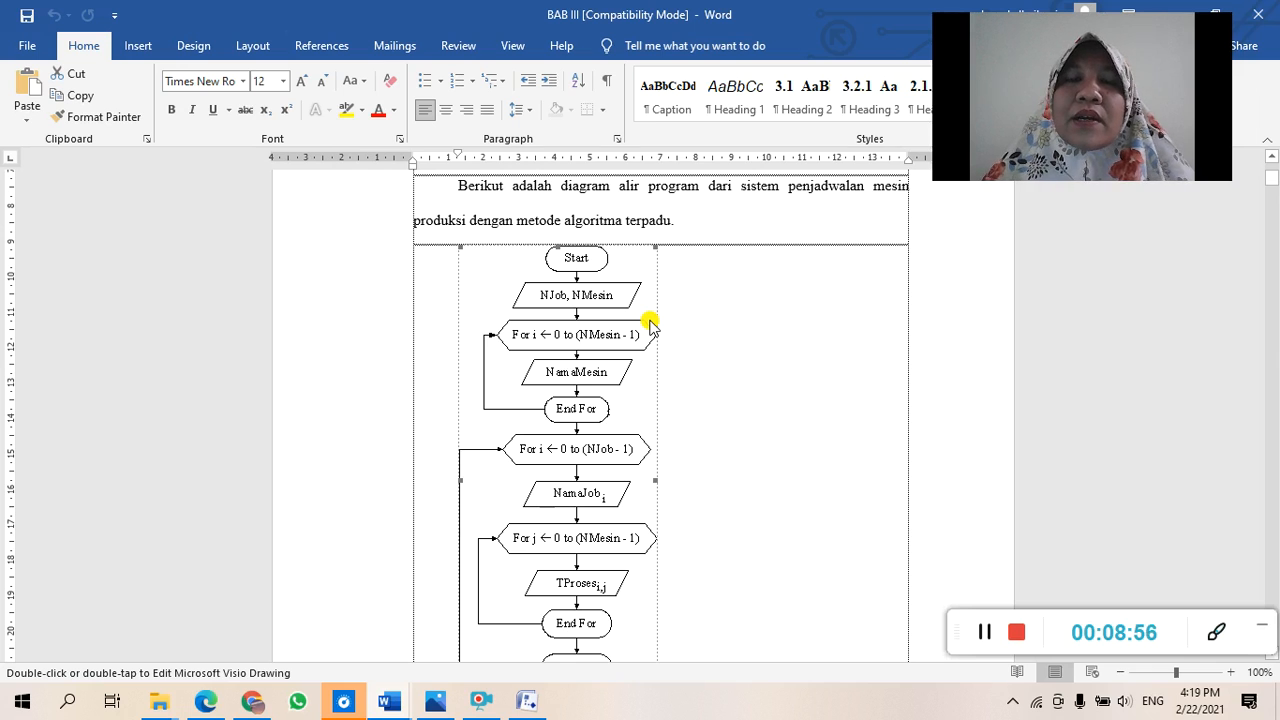
Step: Look through Word's built-in shapes gallery, including the Flowchart group, and close it without inserting anything
left_click(146, 52)
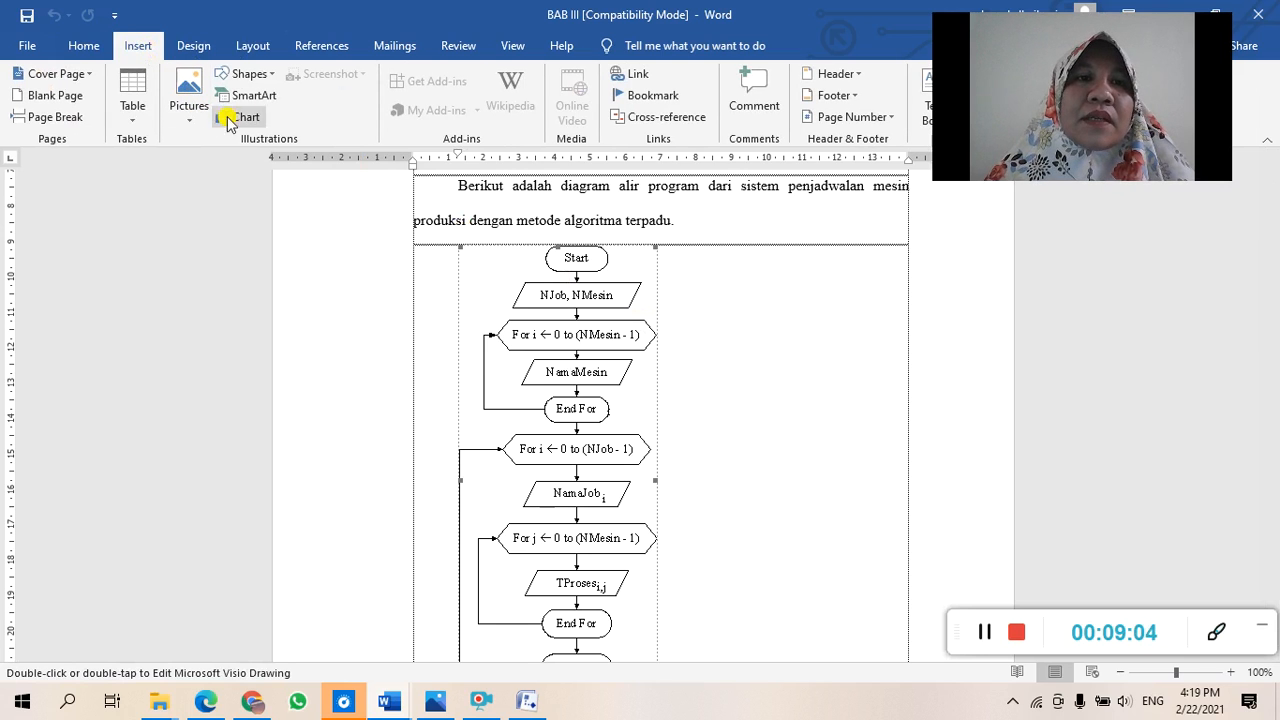
left_click(265, 75)
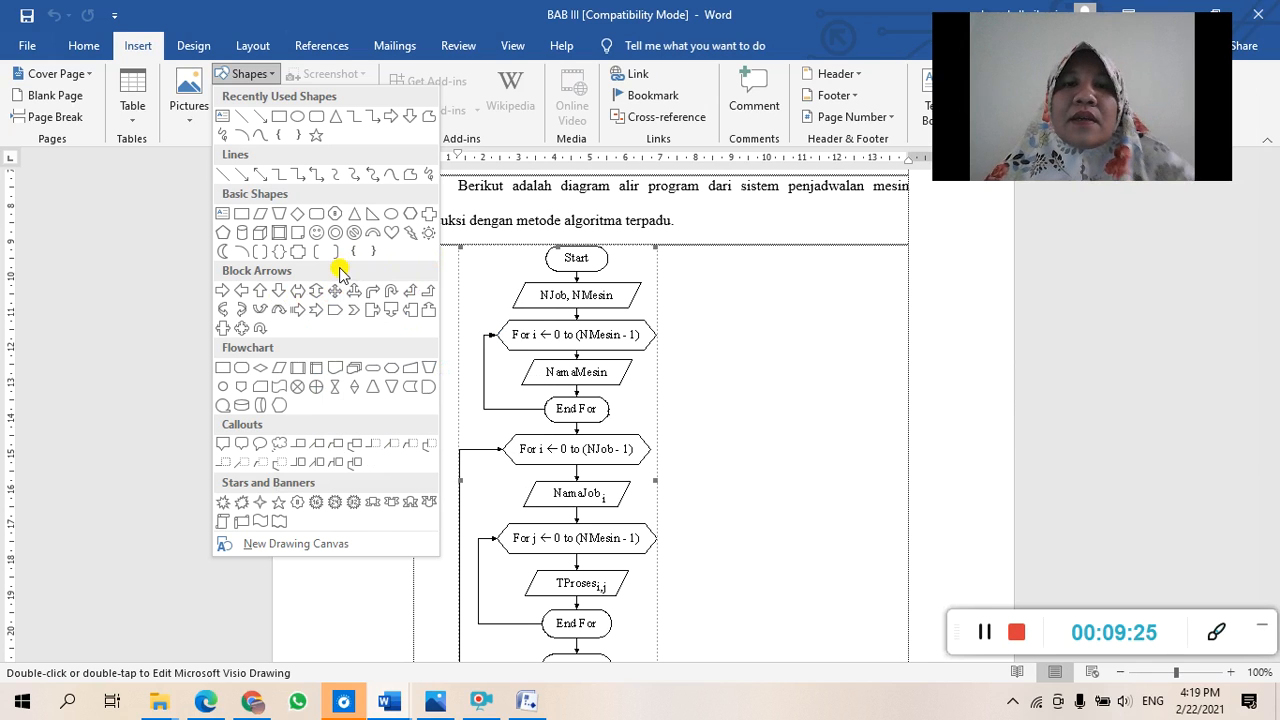
left_click(677, 225)
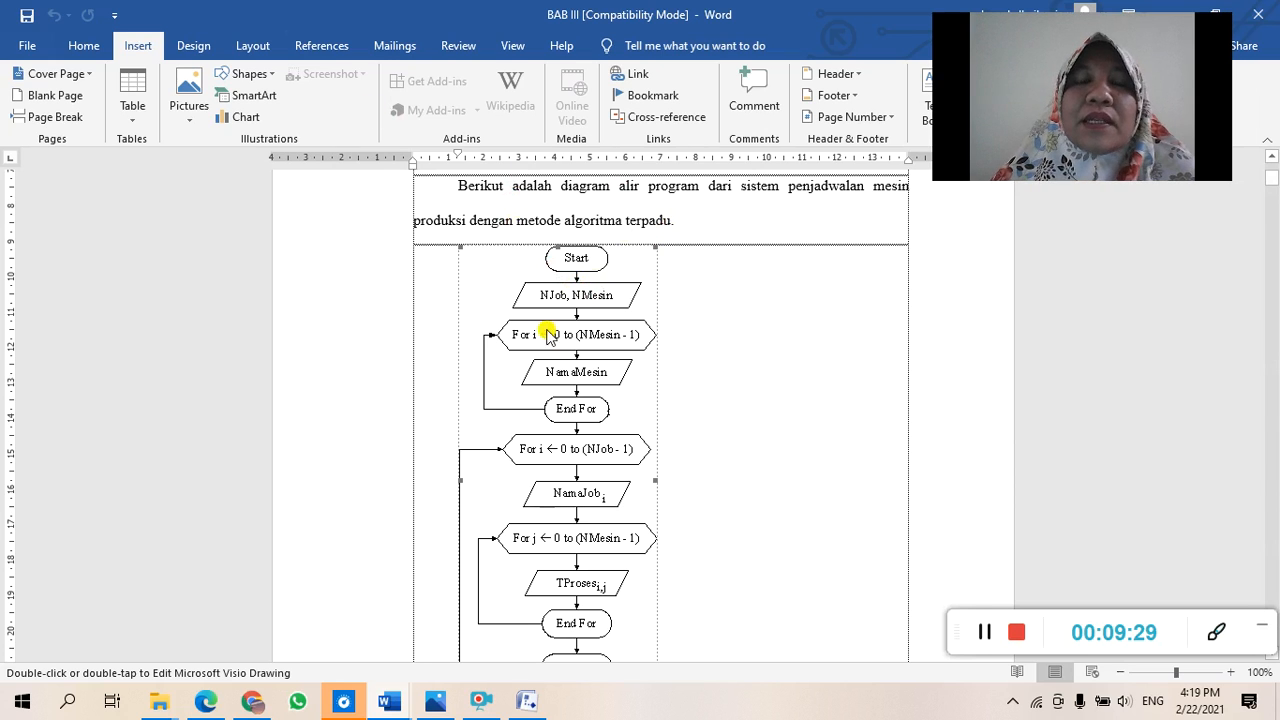
Step: Open the embedded Visio flowchart for in-place editing and select its NamaMesin, first For i, and NJob, NMesin shapes in turn
double_click(561, 436)
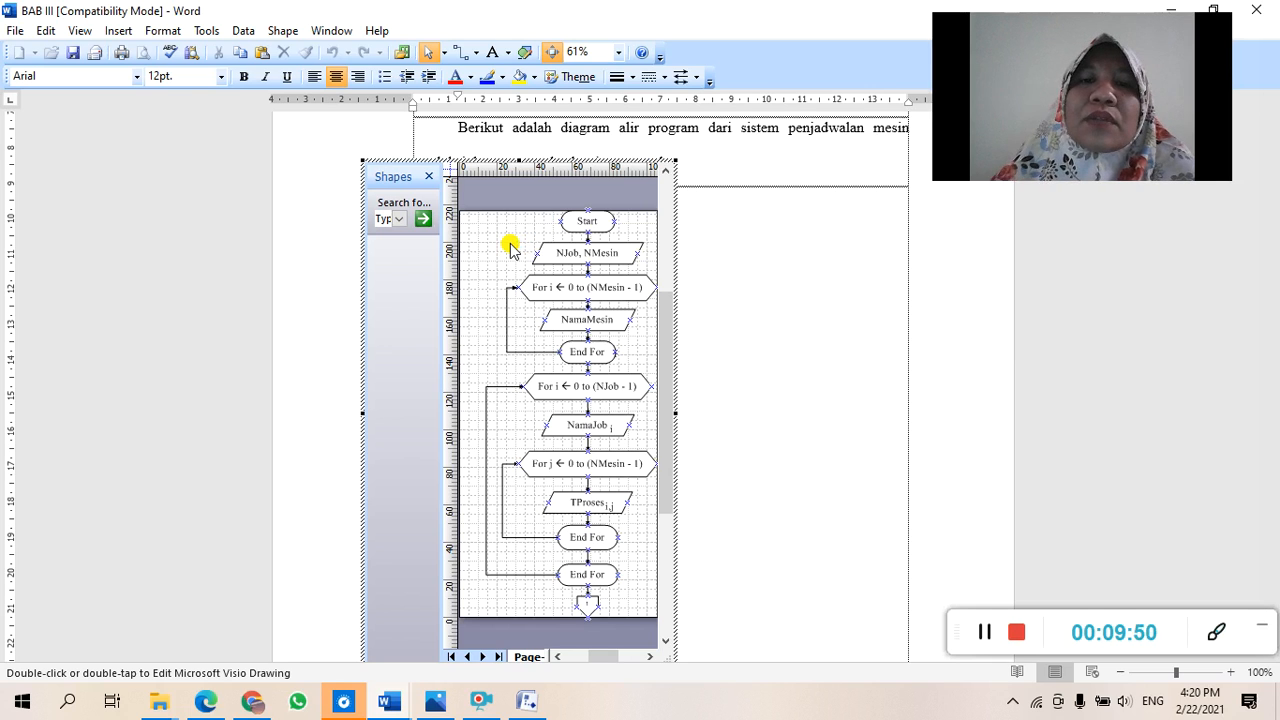
left_click(572, 320)
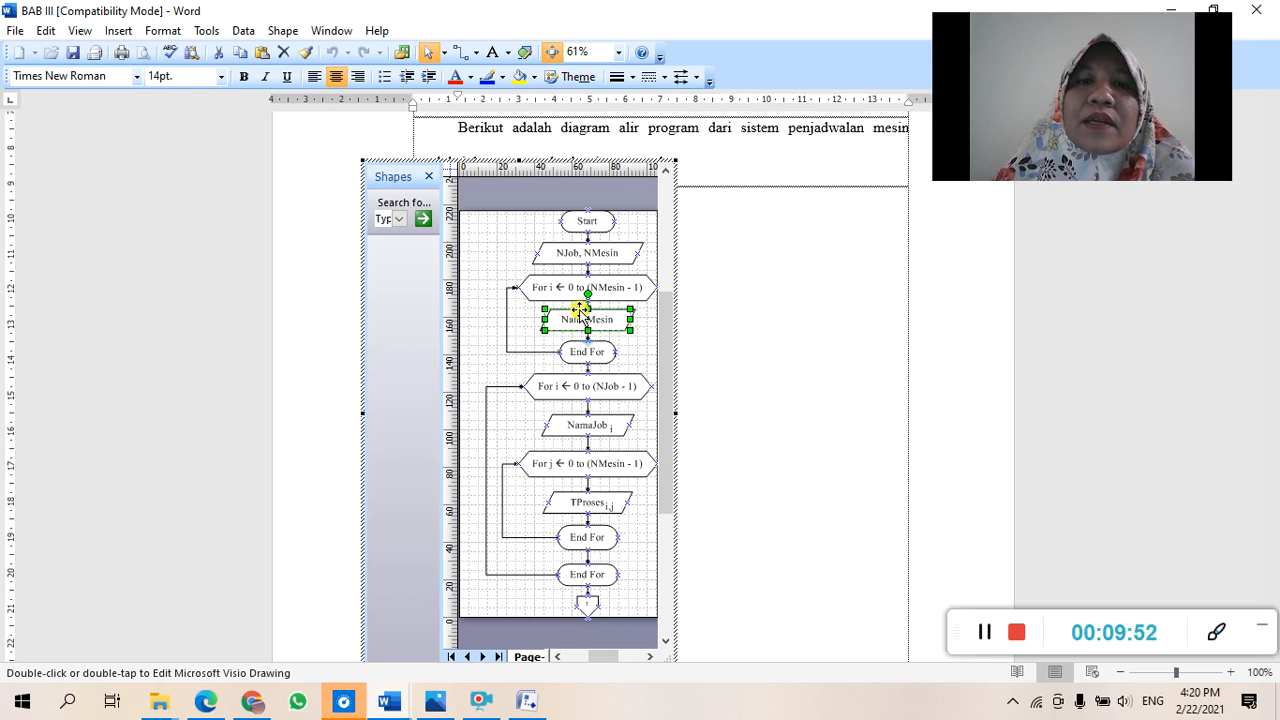
left_click(573, 286)
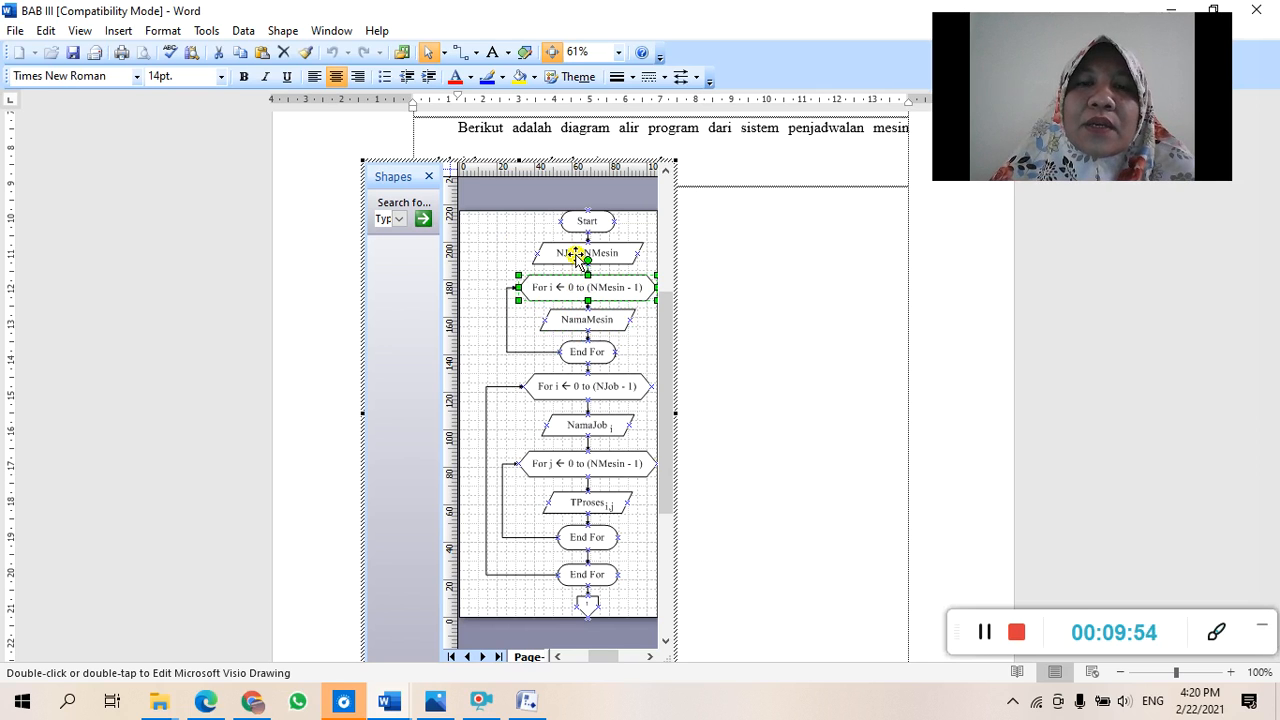
left_click(576, 257)
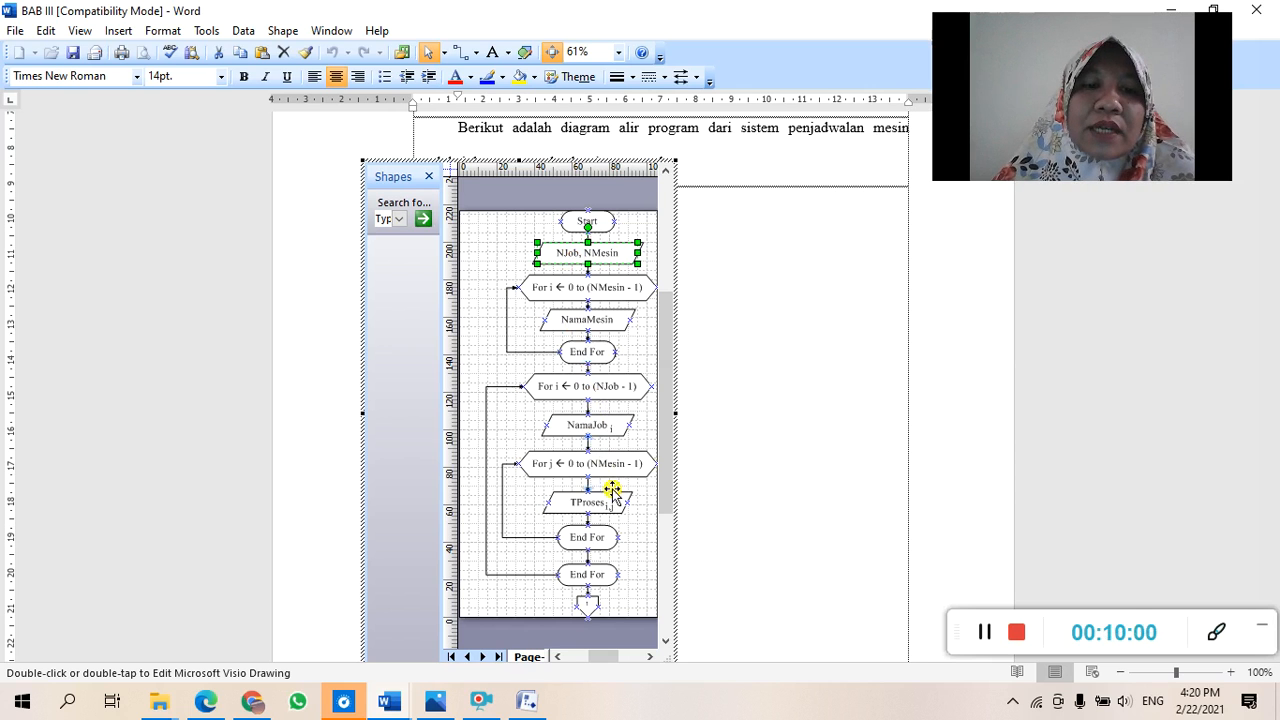
Step: Switch back to the Johnson drawing in Visio
left_click(521, 704)
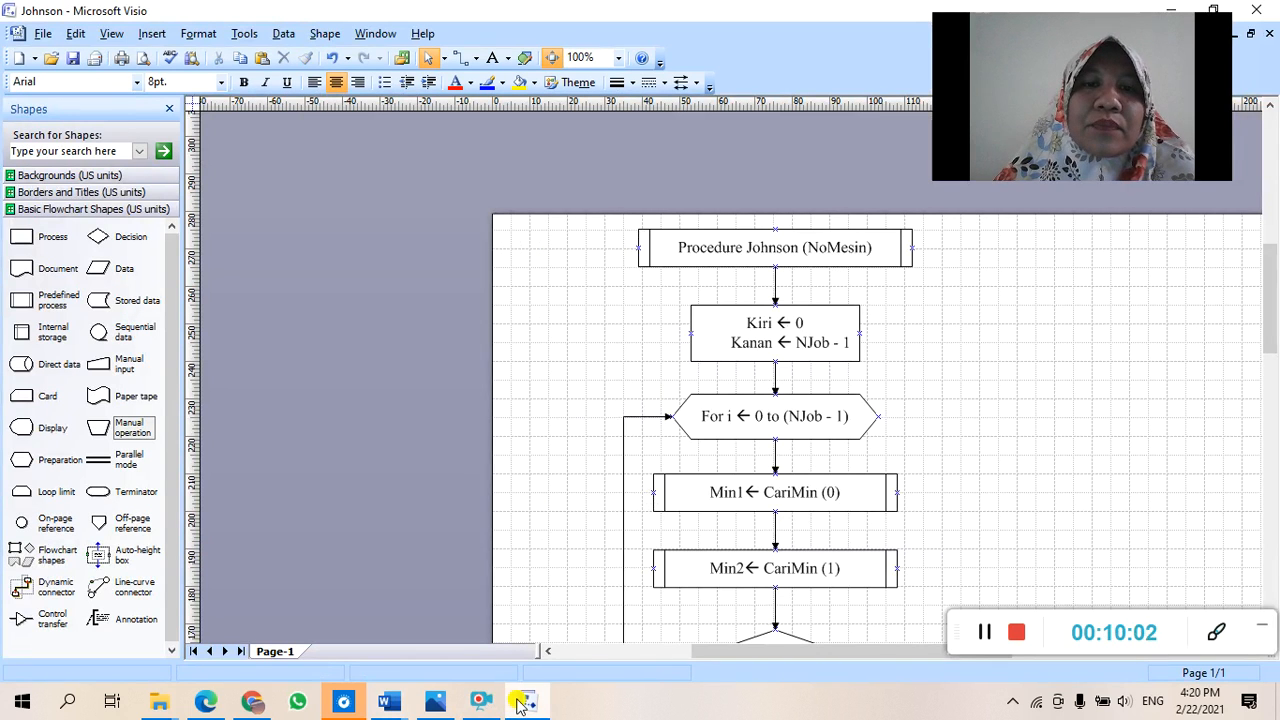
Step: Select the Procedure Johnson and Kiri/Kanan shapes in turn and view the available font sizes without changing them
left_click(765, 252)
scroll(865, 300, "down", 3)
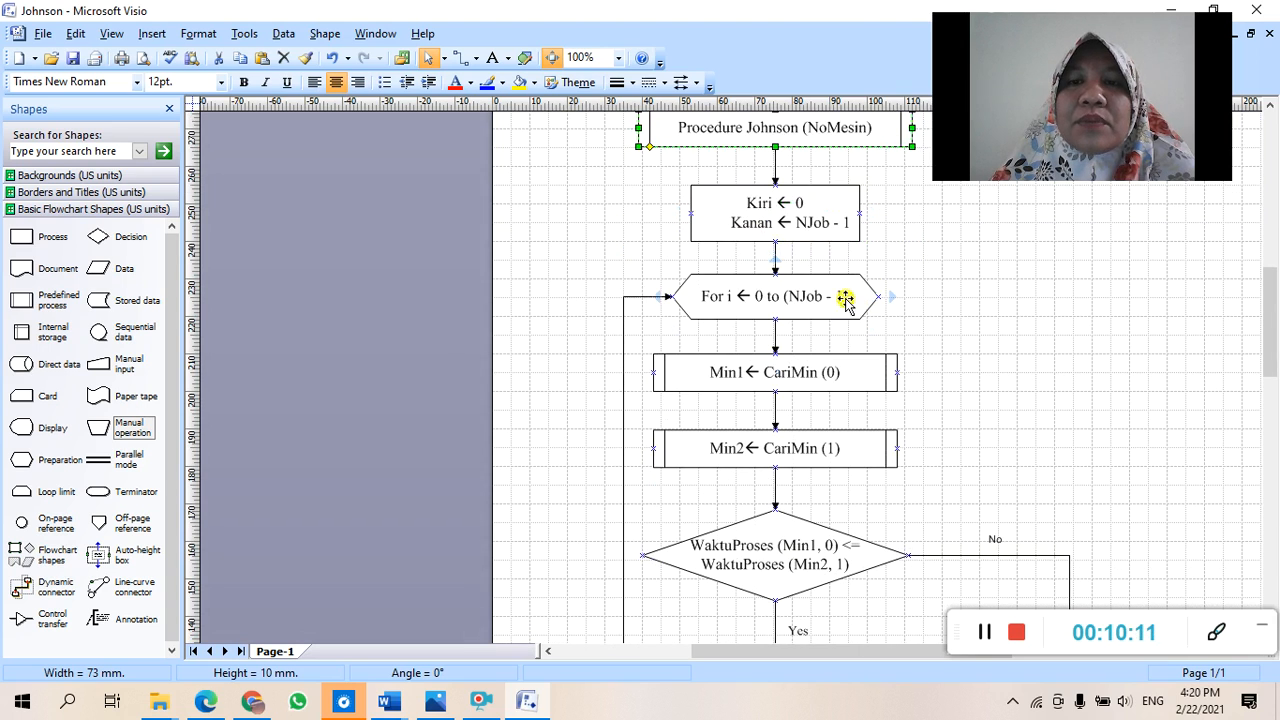
left_click(800, 220)
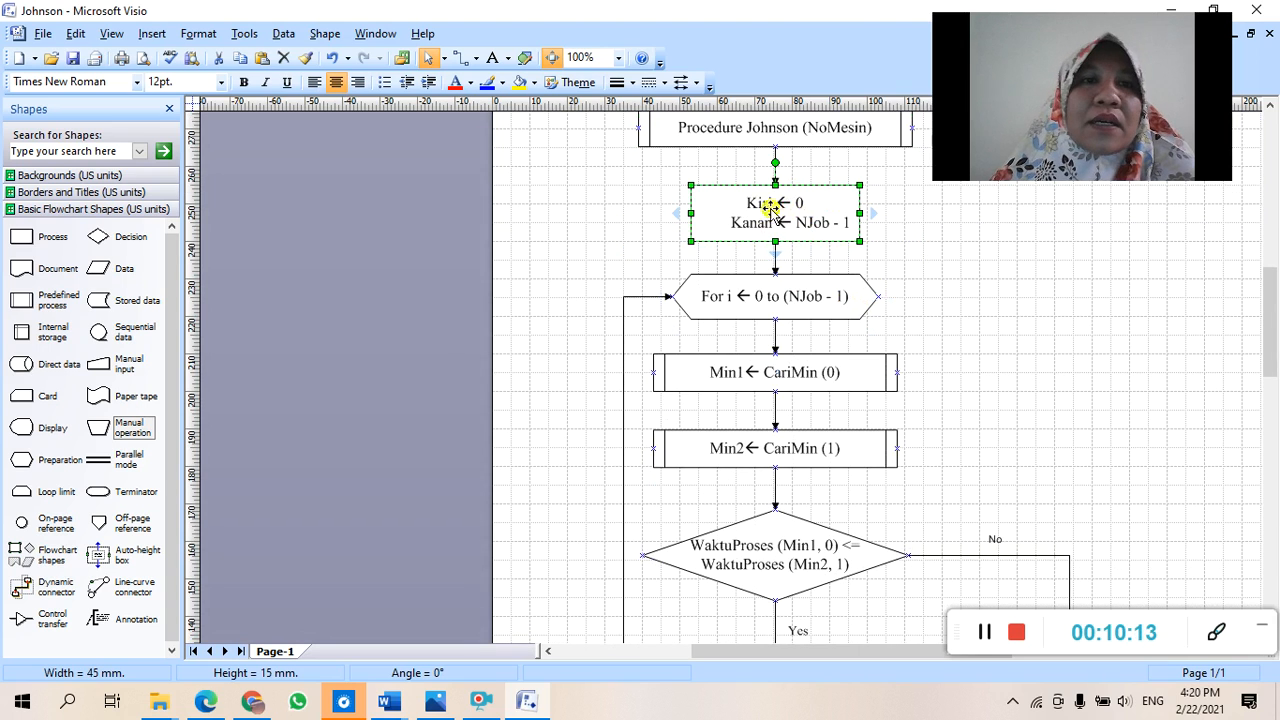
left_click(221, 83)
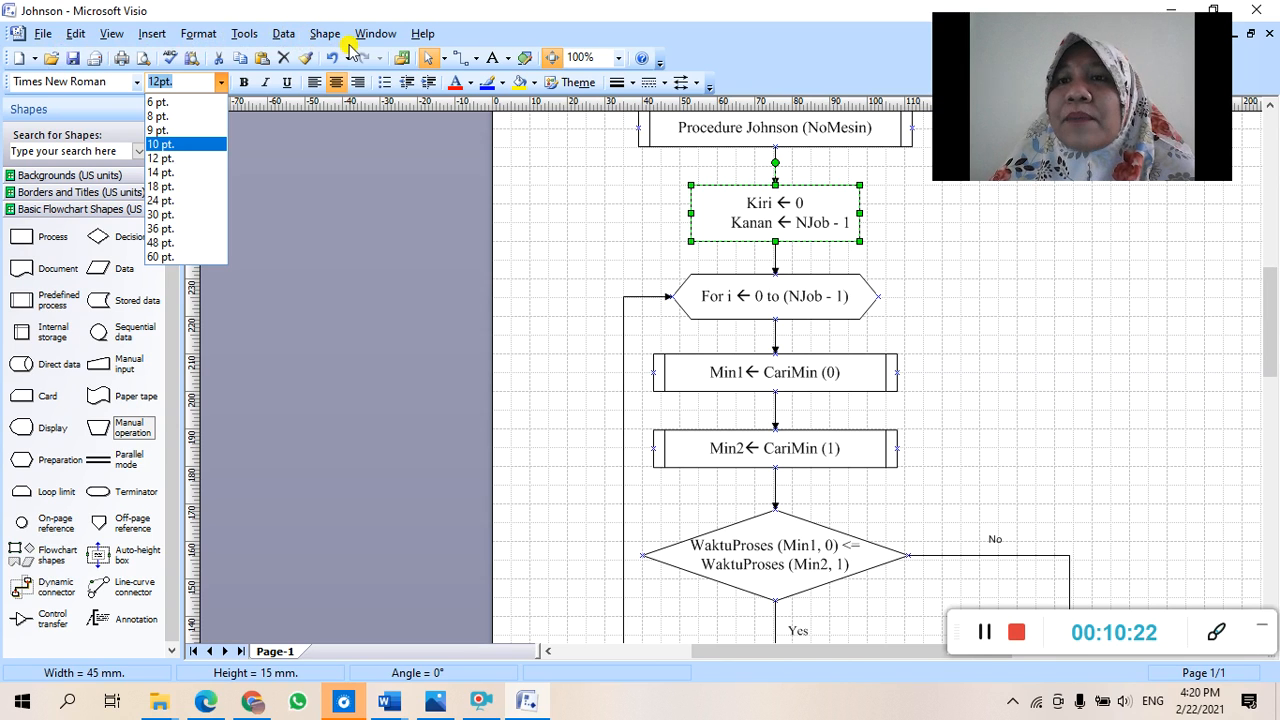
left_click(255, 347)
Step: Create a new Data Flow Diagram (Metric) drawing and place a Data process and an Entity 2 shape on its page
left_click(50, 34)
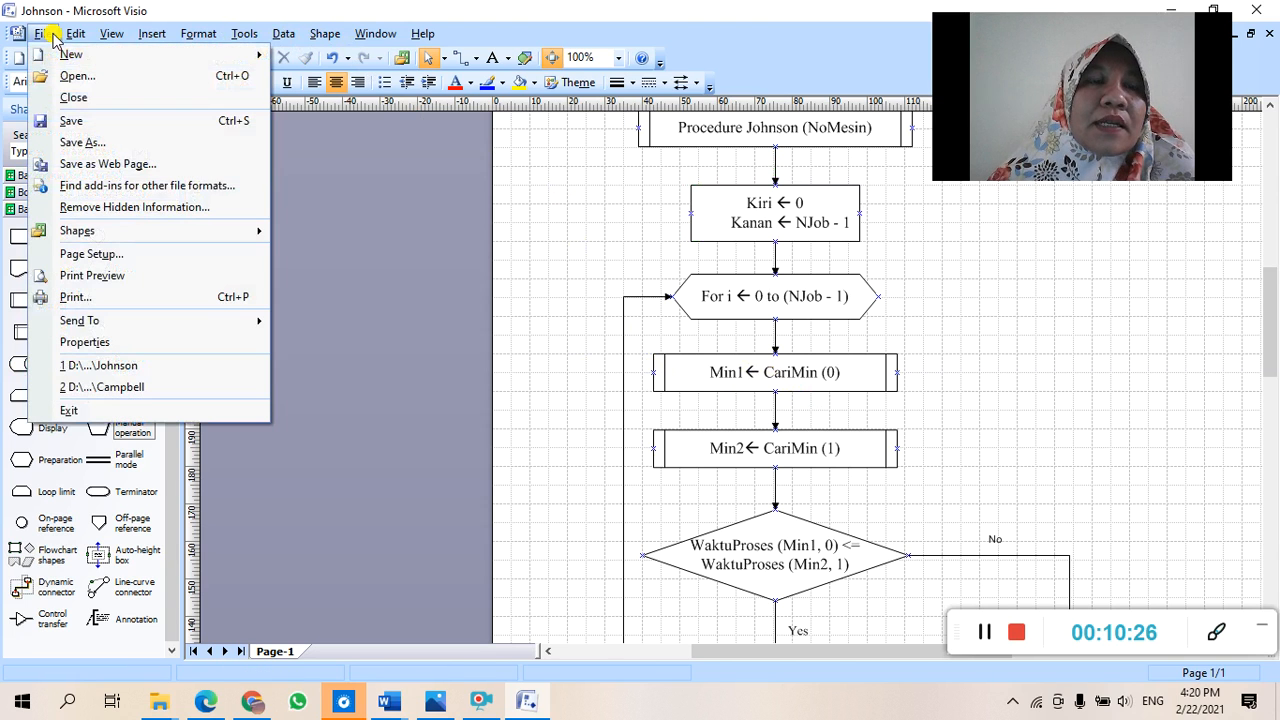
mouse_move(203, 60)
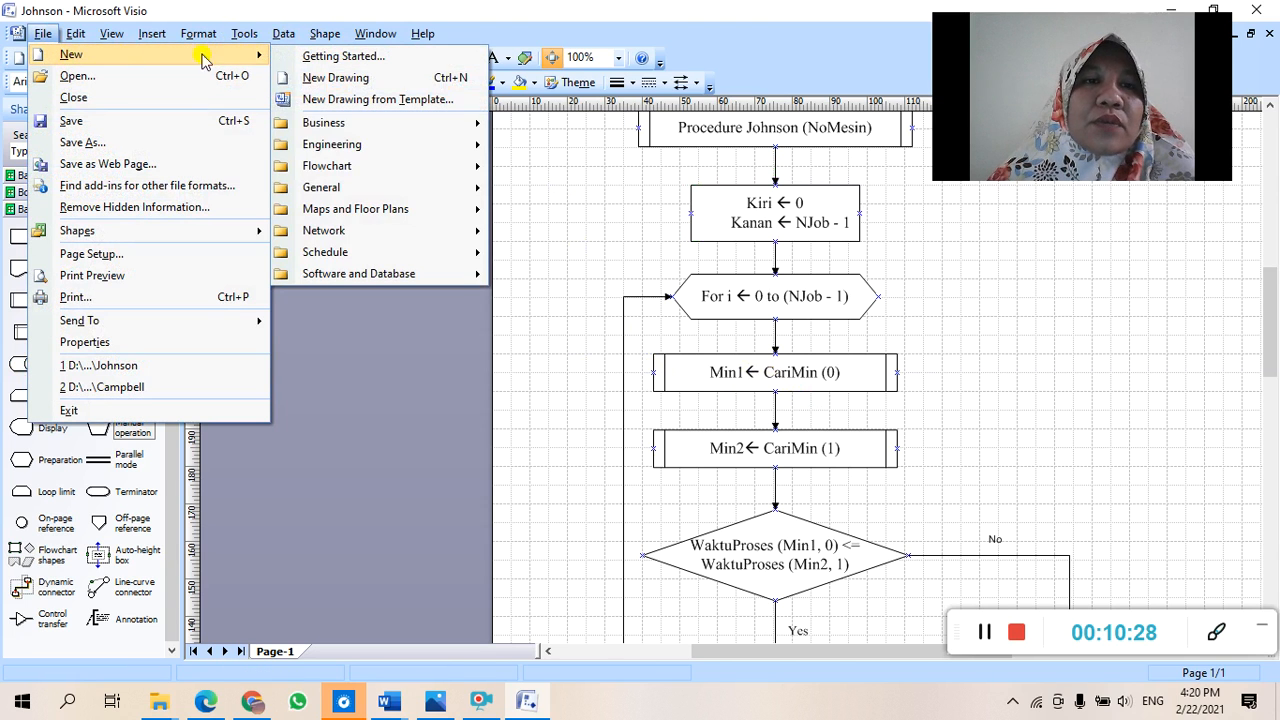
mouse_move(327, 170)
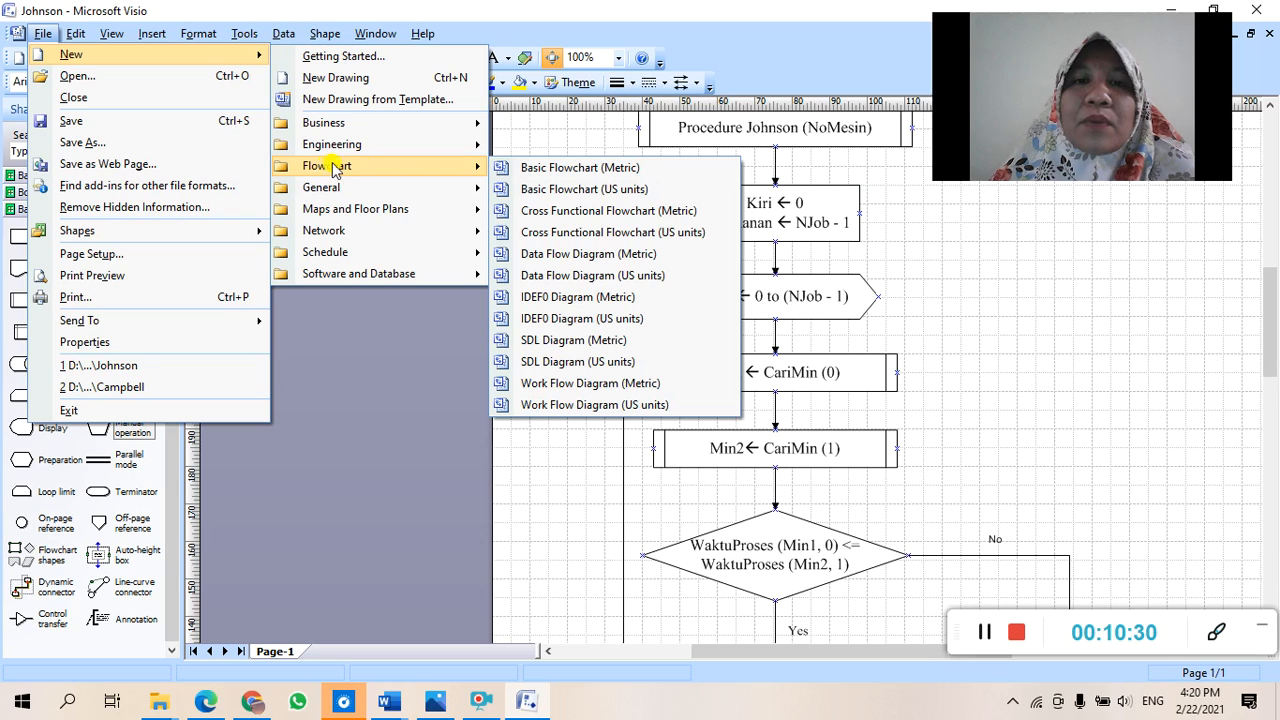
left_click(586, 254)
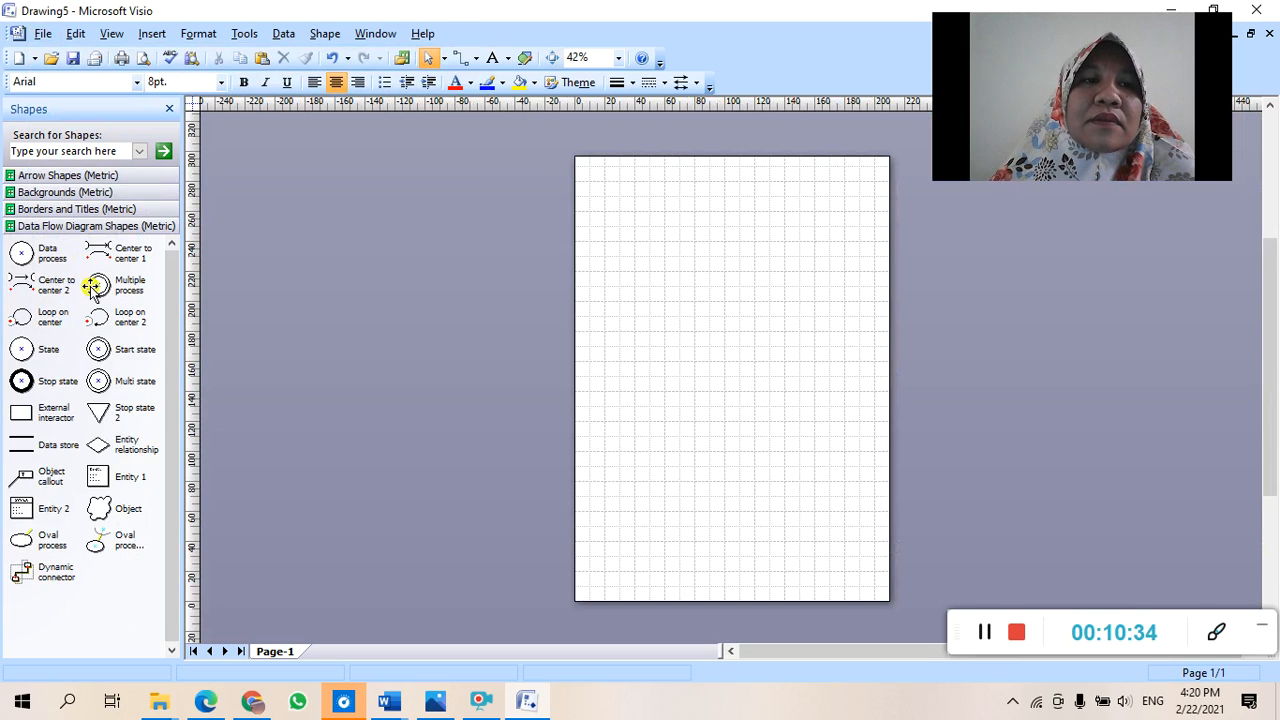
left_click_drag(30, 255, 665, 226)
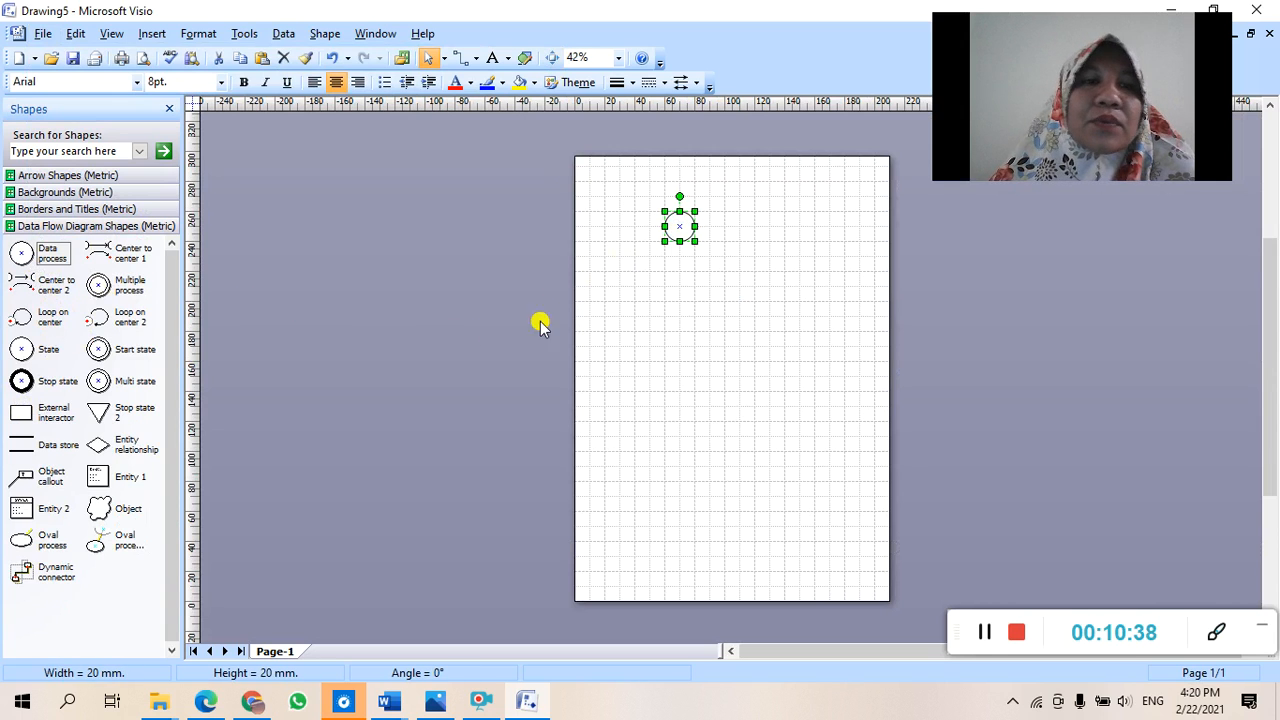
left_click_drag(28, 508, 777, 275)
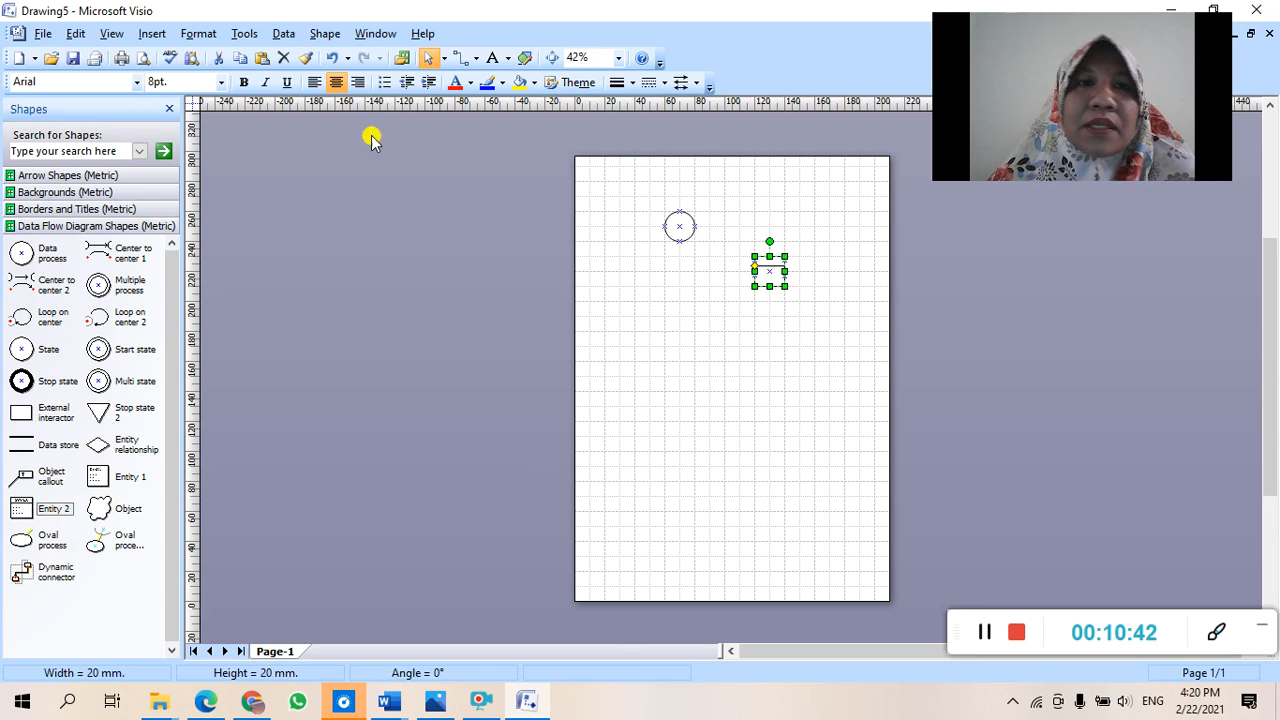
Step: Enlarge the Entity 2 shape to about 45 mm wide and 35 mm high
left_click(617, 58)
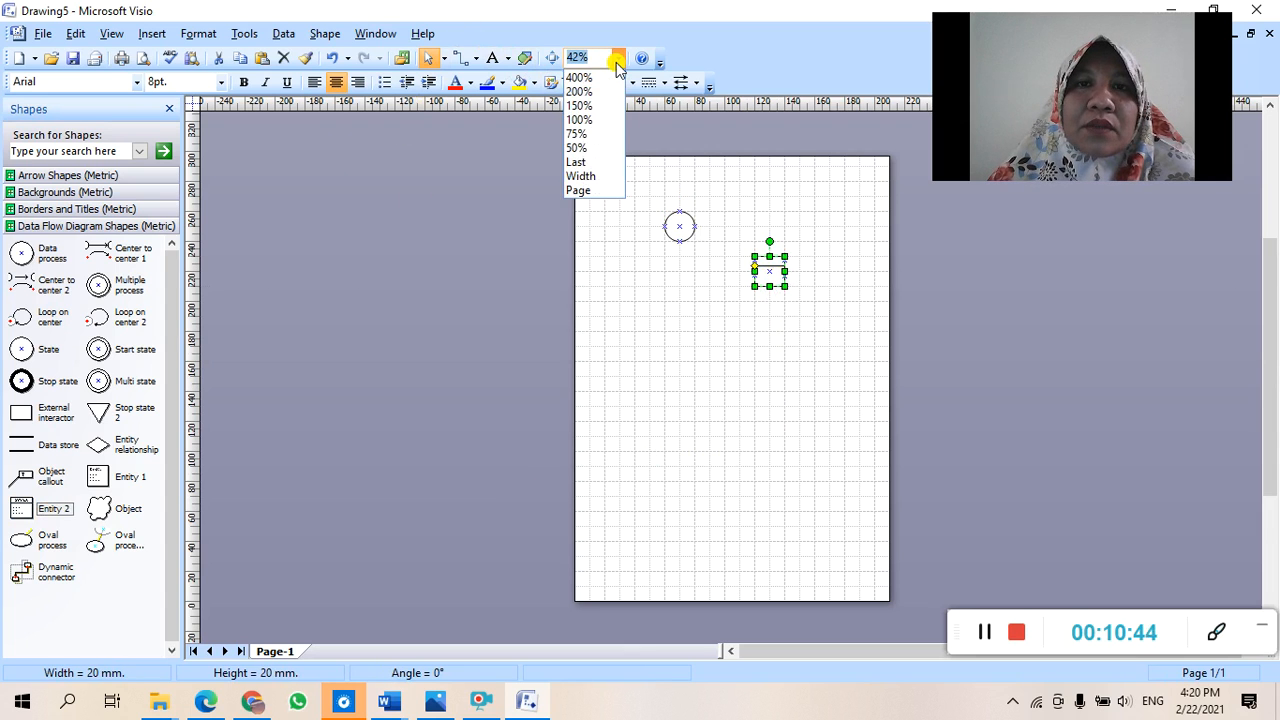
left_click(596, 119)
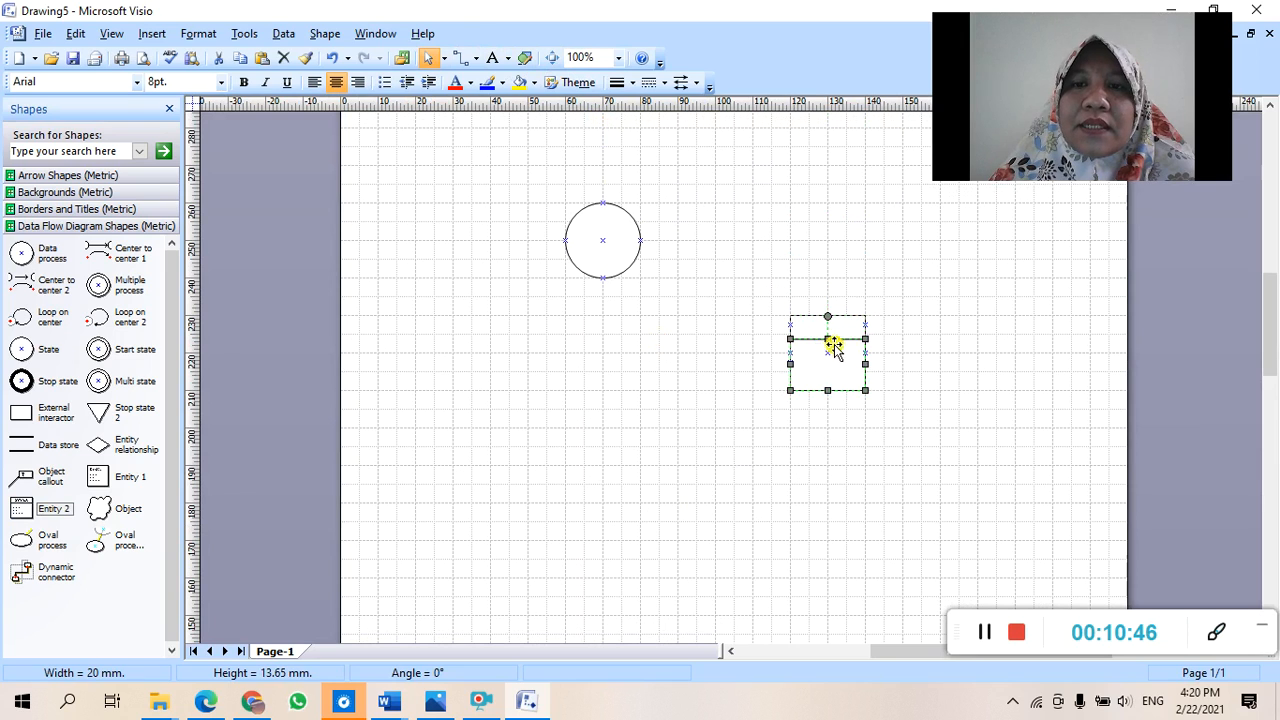
left_click_drag(865, 351, 929, 352)
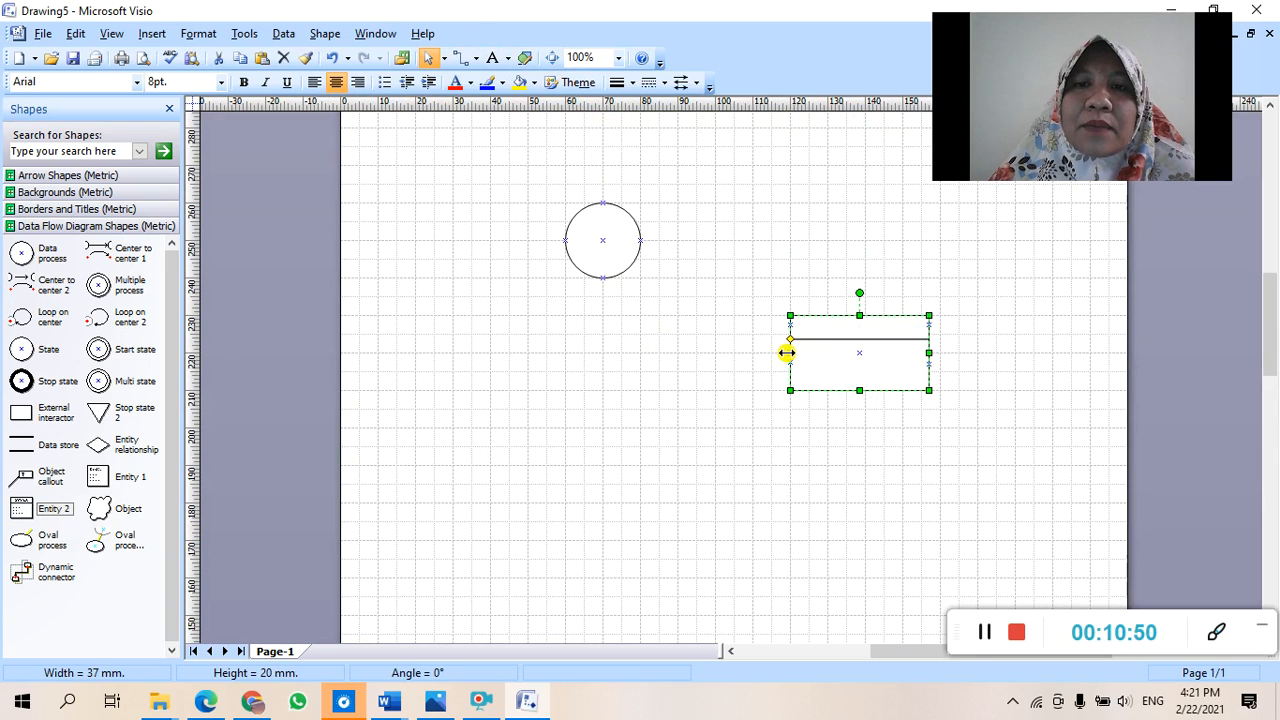
left_click_drag(787, 352, 760, 352)
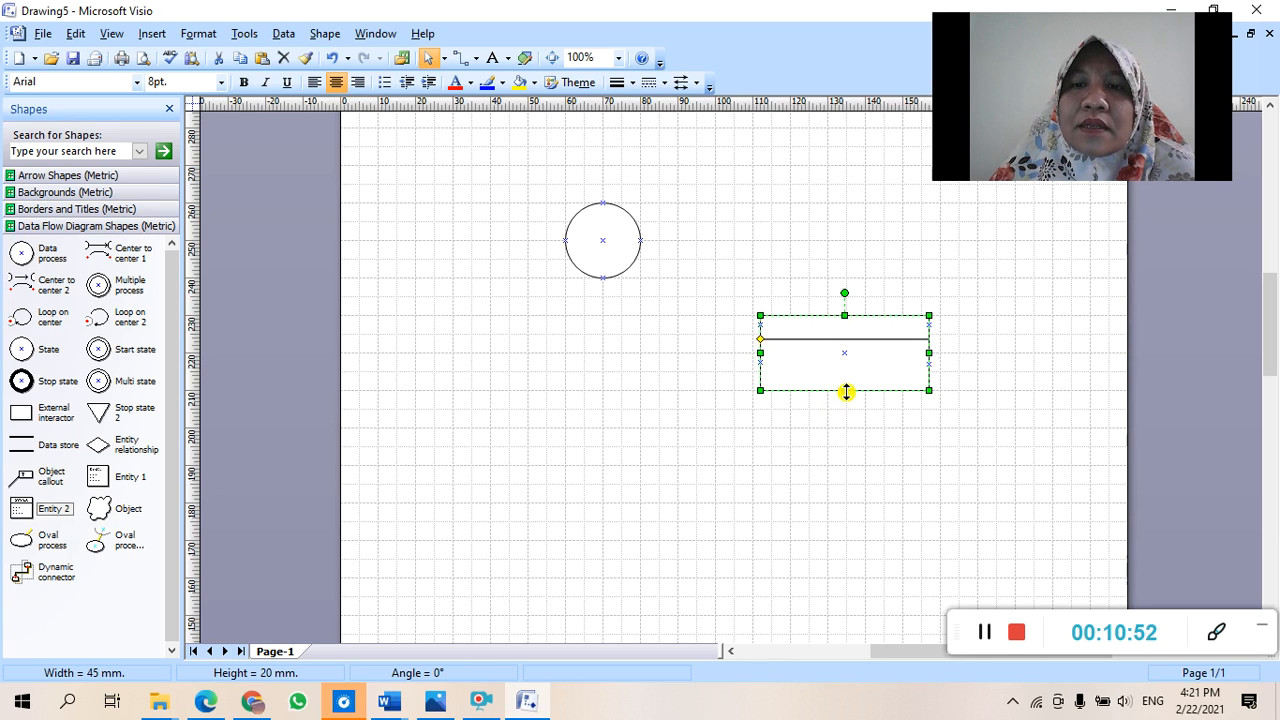
left_click_drag(846, 392, 846, 449)
left_click(726, 500)
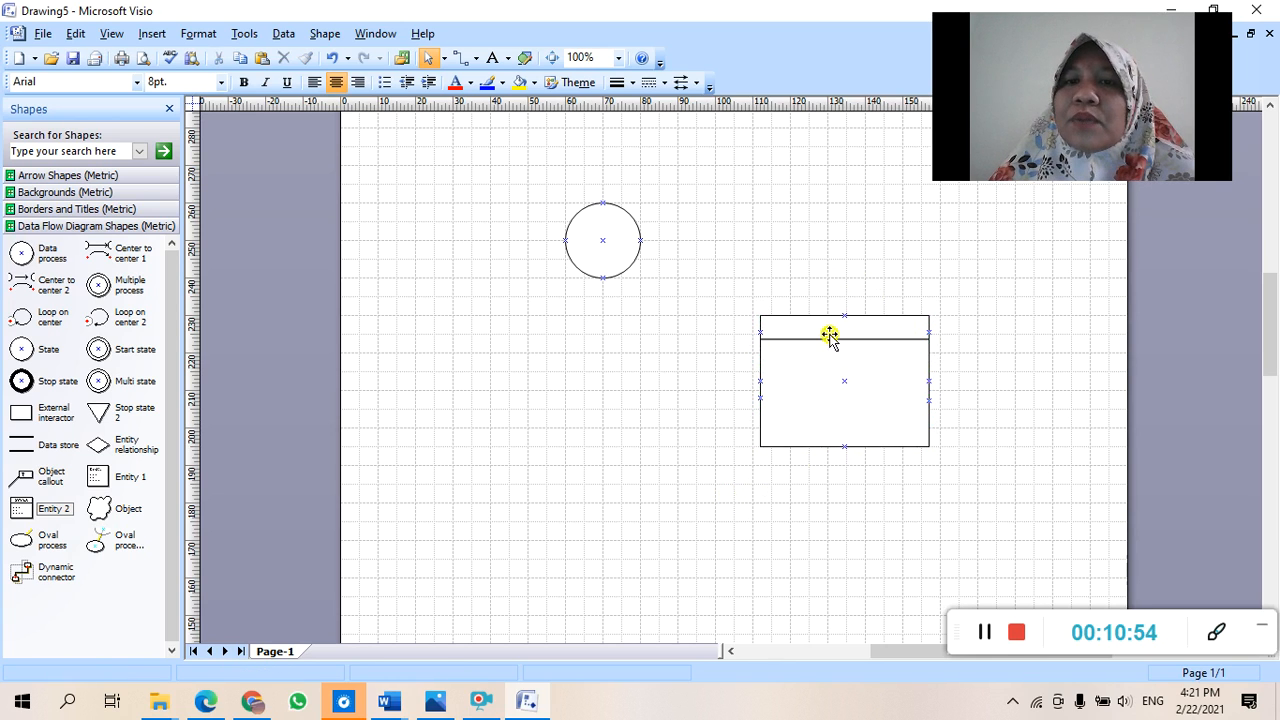
Step: Enter the text BHASDHFSAJHDF in the body of the Entity 2 shape
left_click(830, 393)
double_click(830, 393)
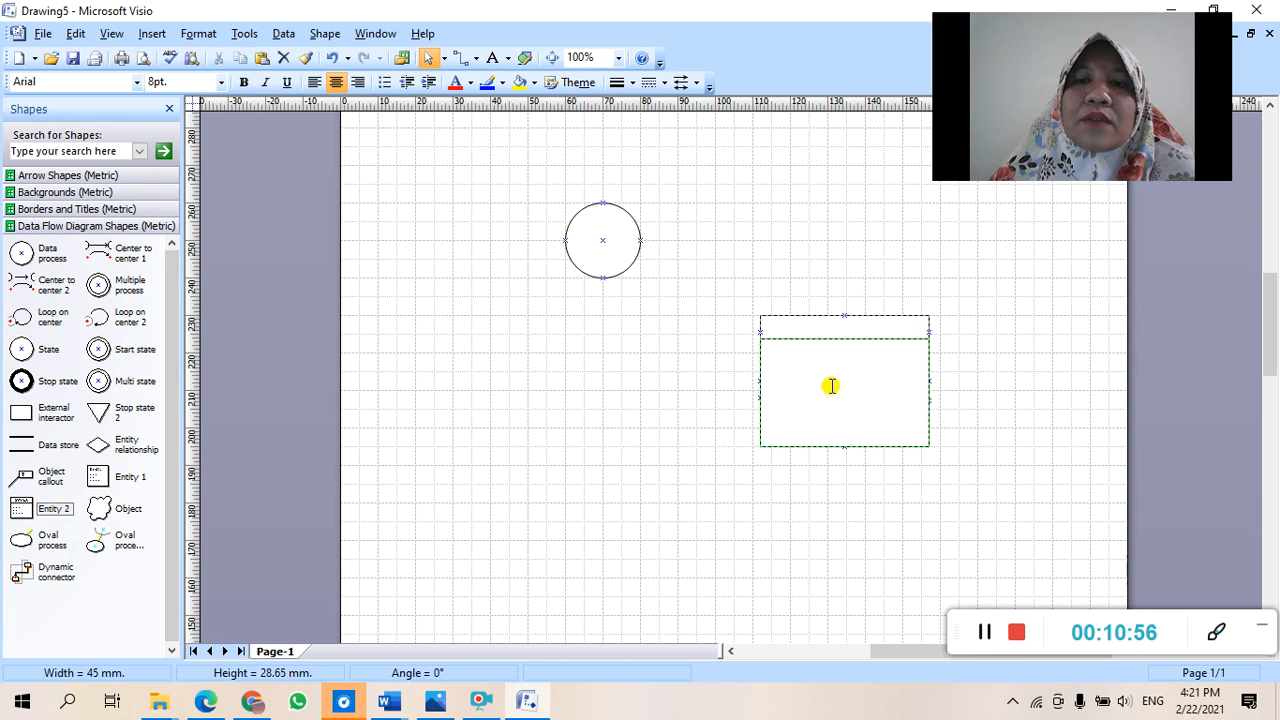
type("BHASDHFSAJHDF")
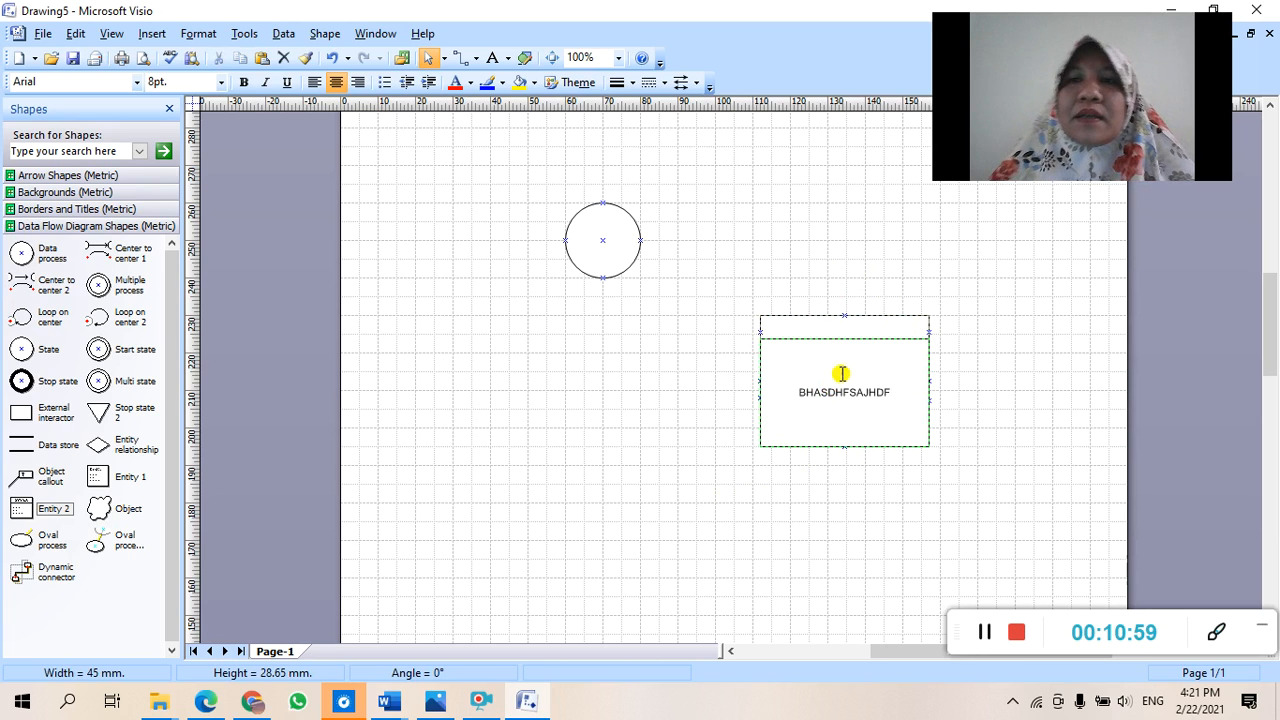
left_click(872, 333)
double_click(872, 330)
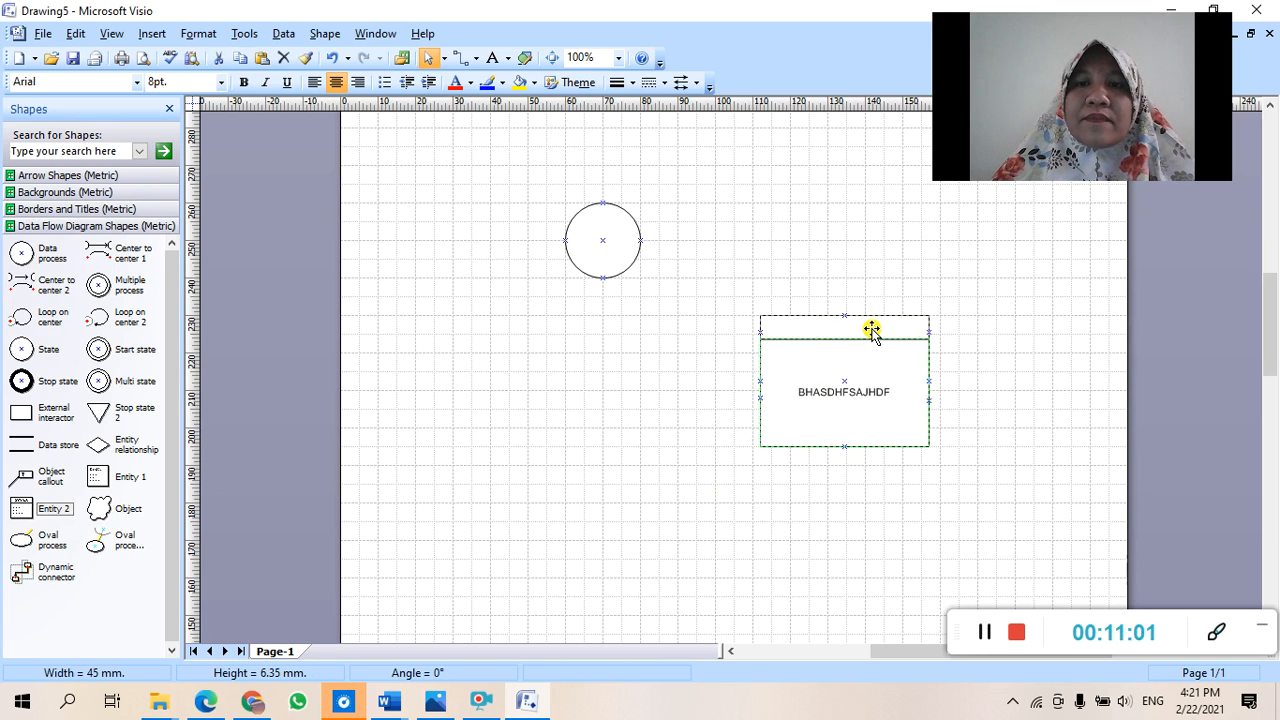
double_click(872, 330)
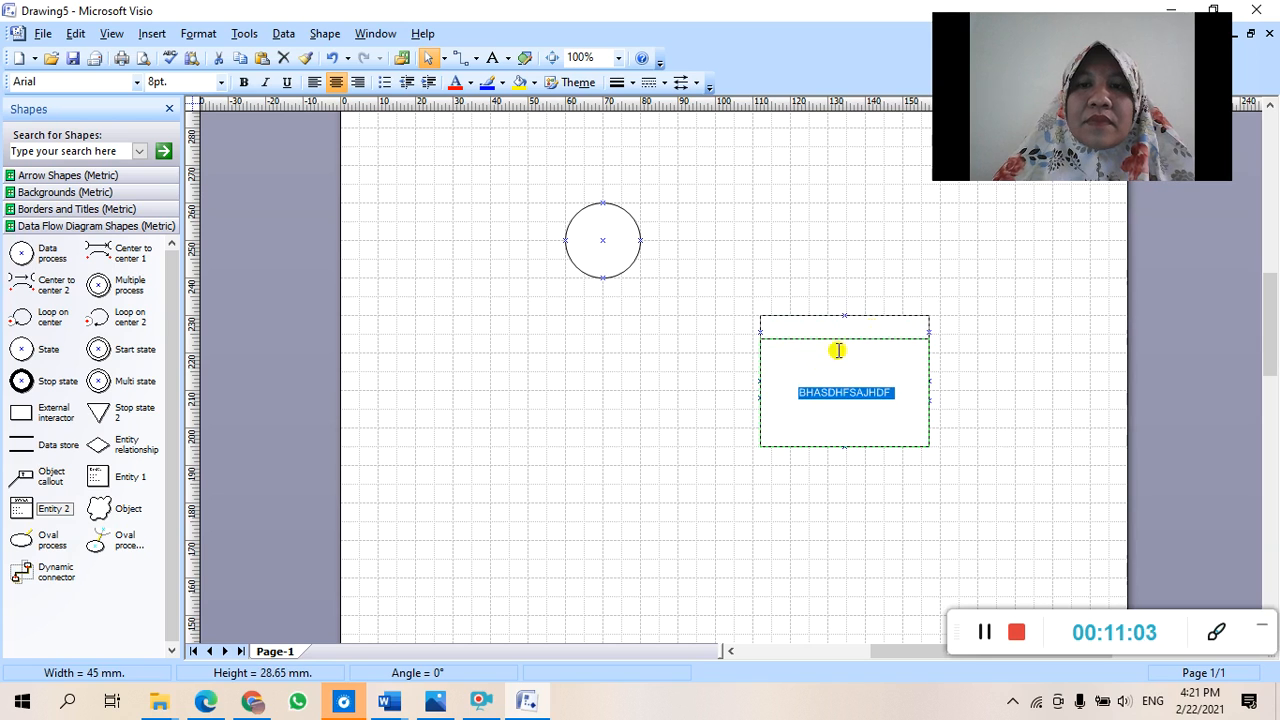
left_click(668, 387)
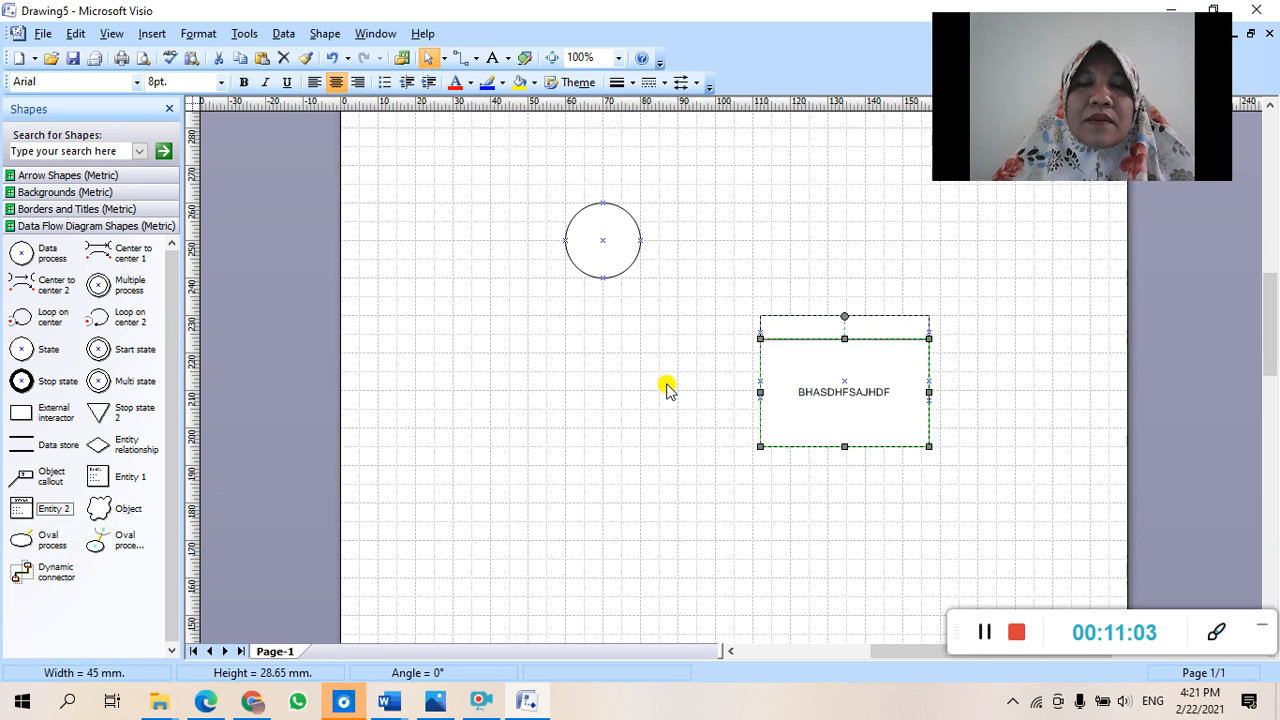
Step: Try the stripes, world, horizon, geometric and expedition backgrounds on the page in turn
left_click(75, 193)
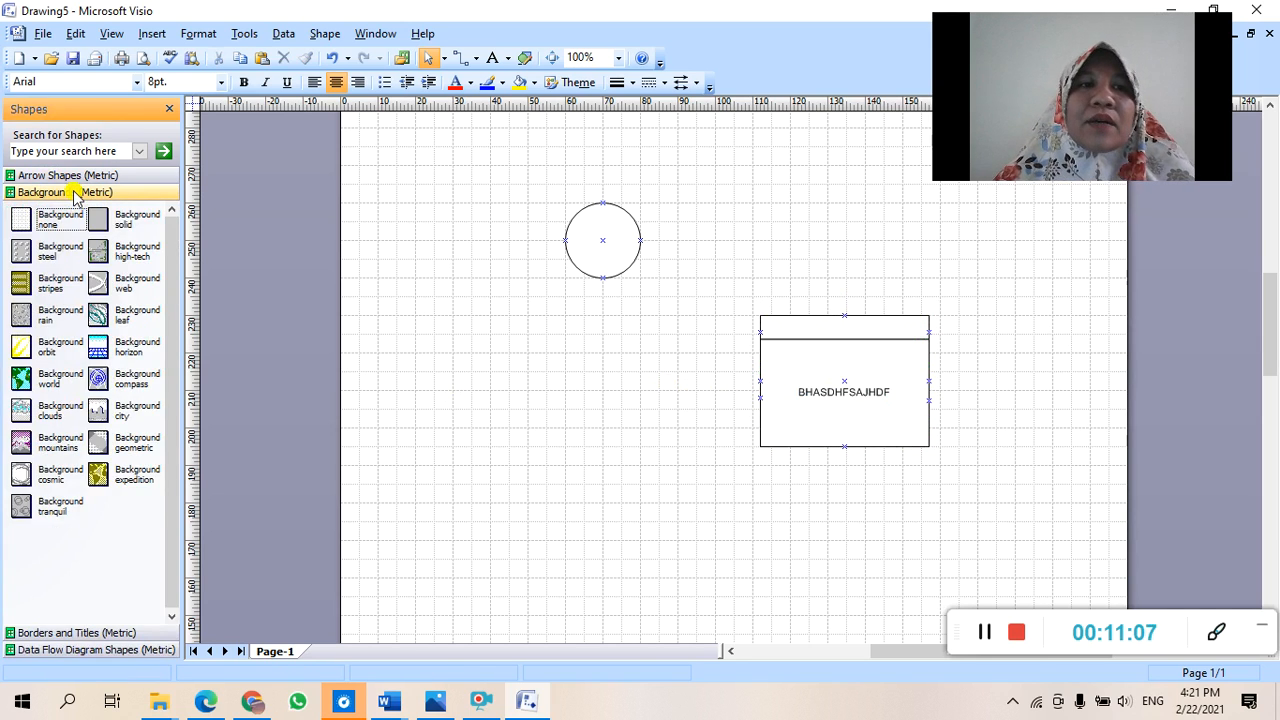
left_click_drag(26, 285, 229, 289)
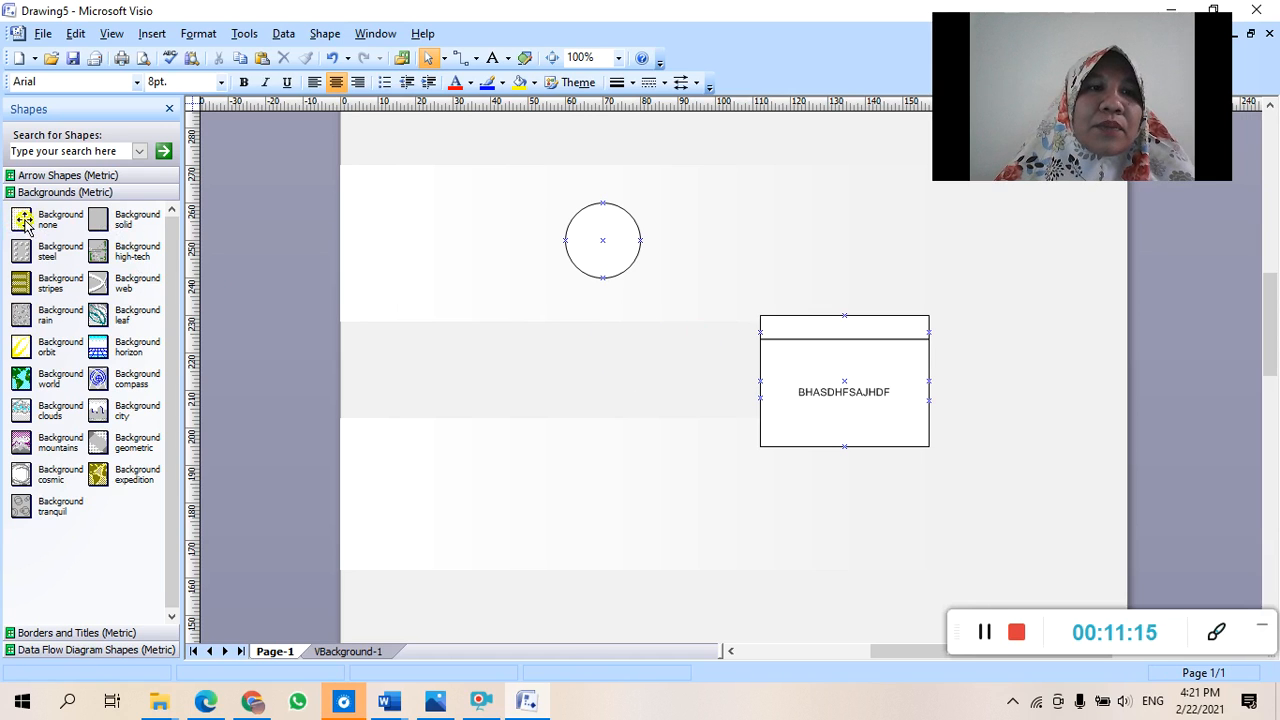
left_click_drag(21, 380, 582, 411)
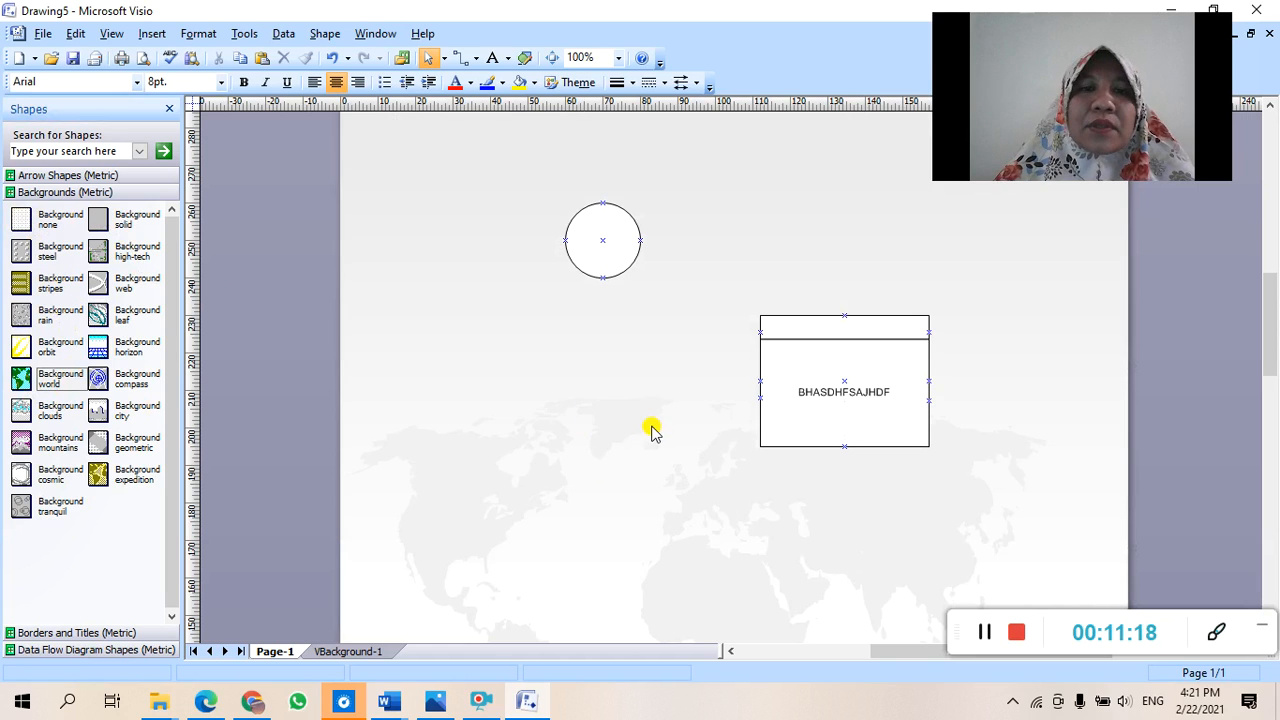
left_click_drag(95, 350, 511, 403)
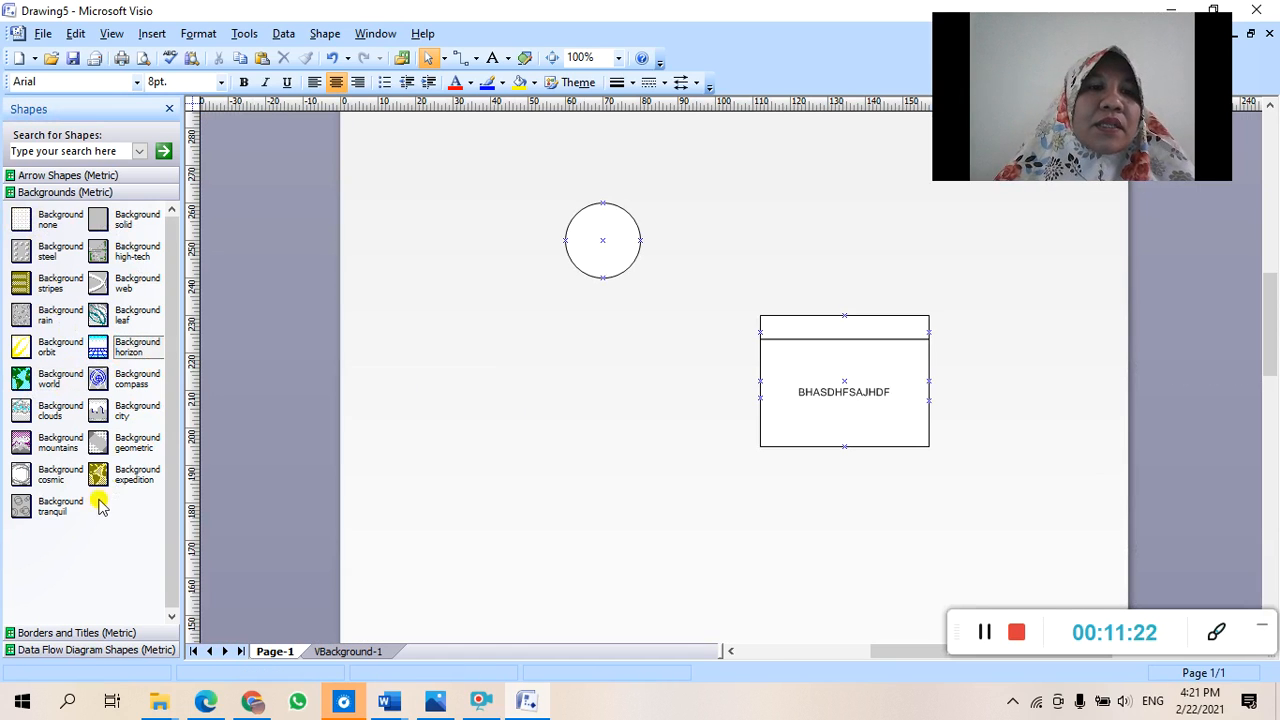
left_click_drag(96, 445, 567, 445)
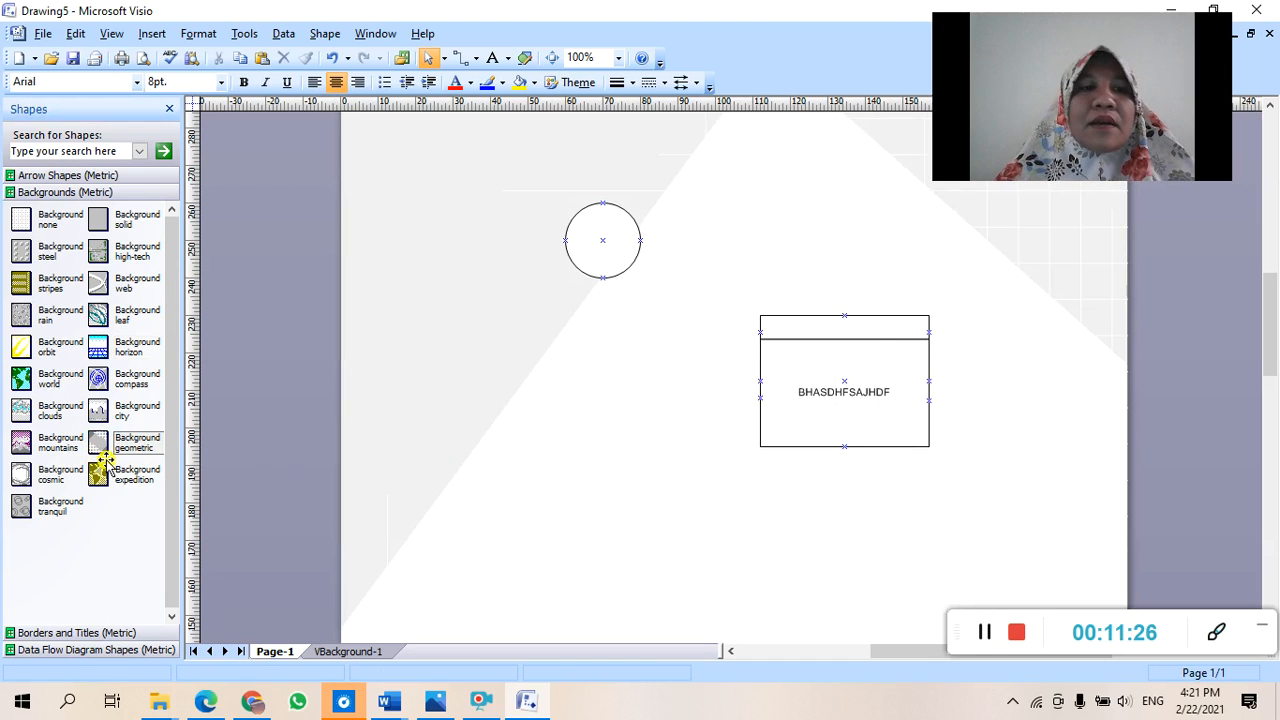
left_click_drag(92, 468, 450, 448)
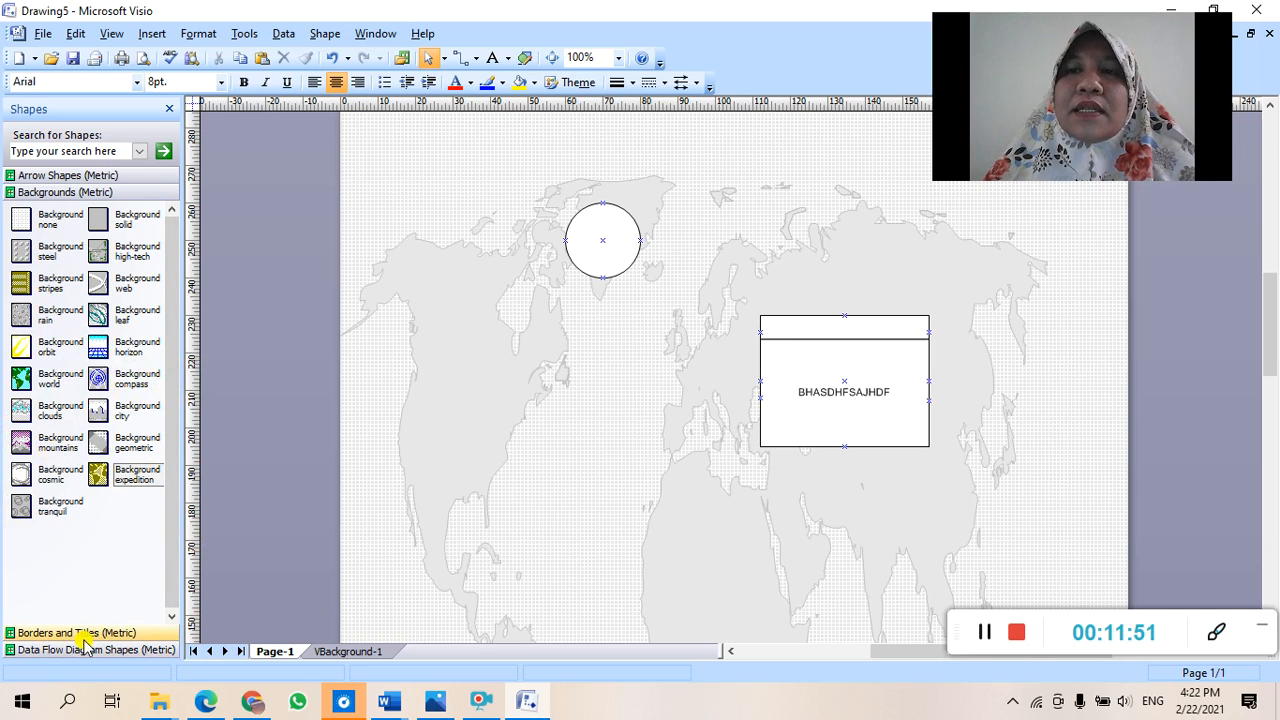
Step: Switch to Photos to examine the online shop ERD image, and return to the data flow drawing in Visio
left_click(435, 703)
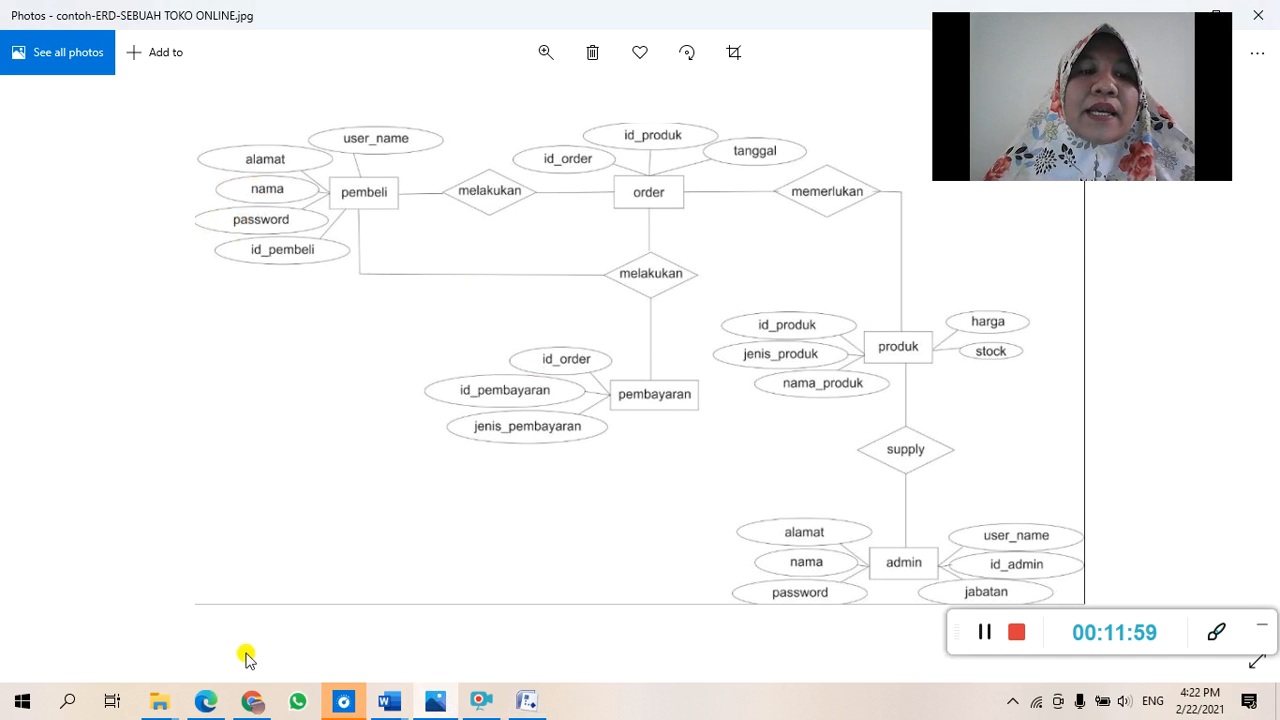
left_click(527, 703)
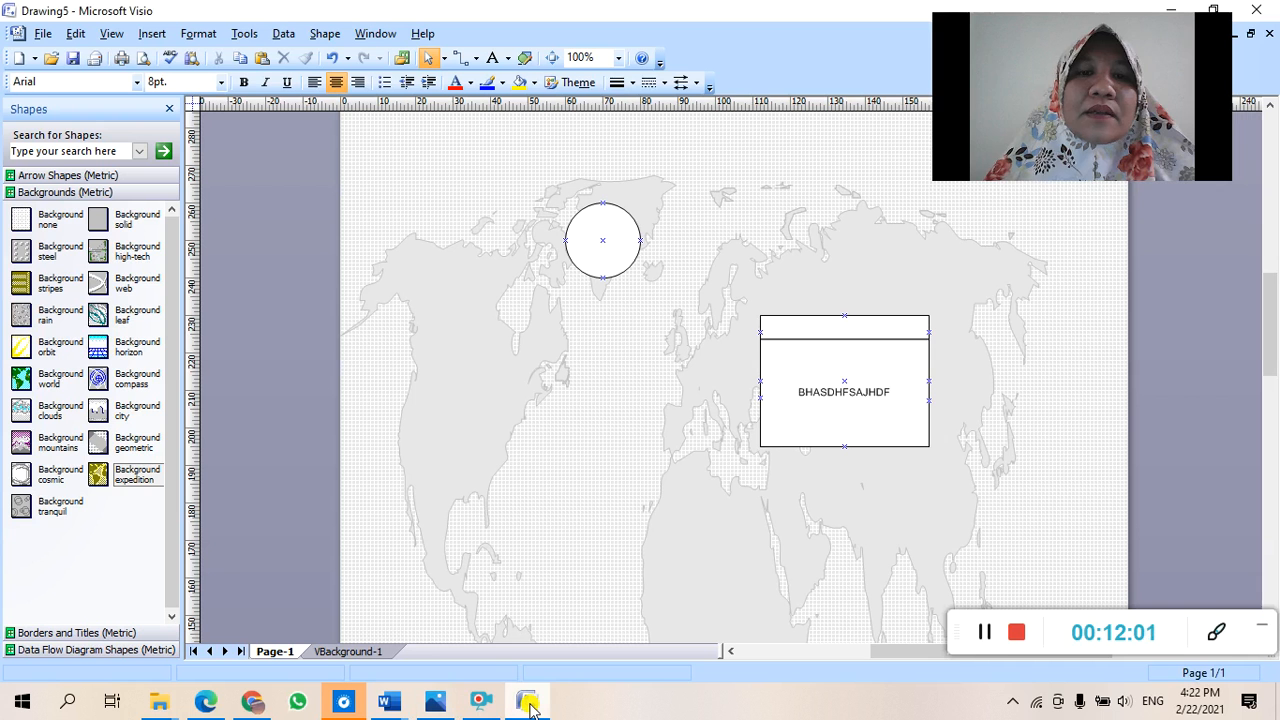
Step: Remove the page's background by applying Background none
left_click_drag(49, 214, 514, 286)
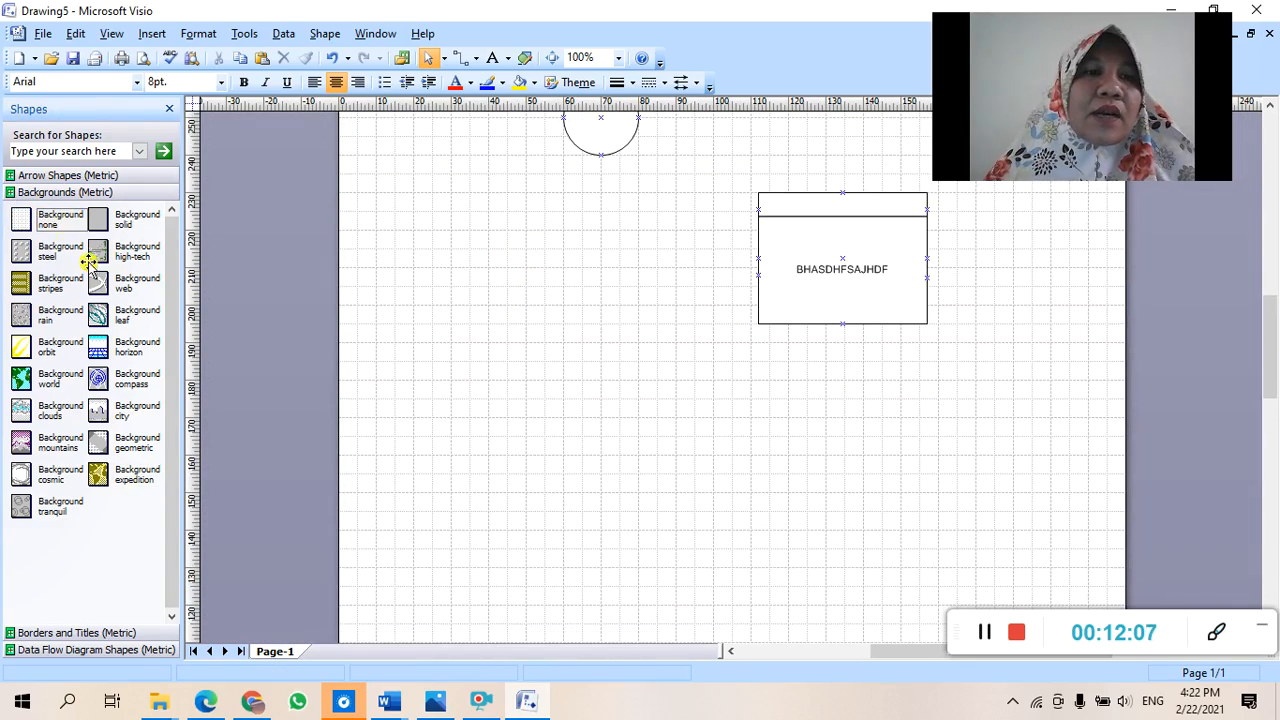
Step: Create a new Basic Flowchart (US units) drawing and place a Terminator shape in the upper left part of the page
left_click(45, 36)
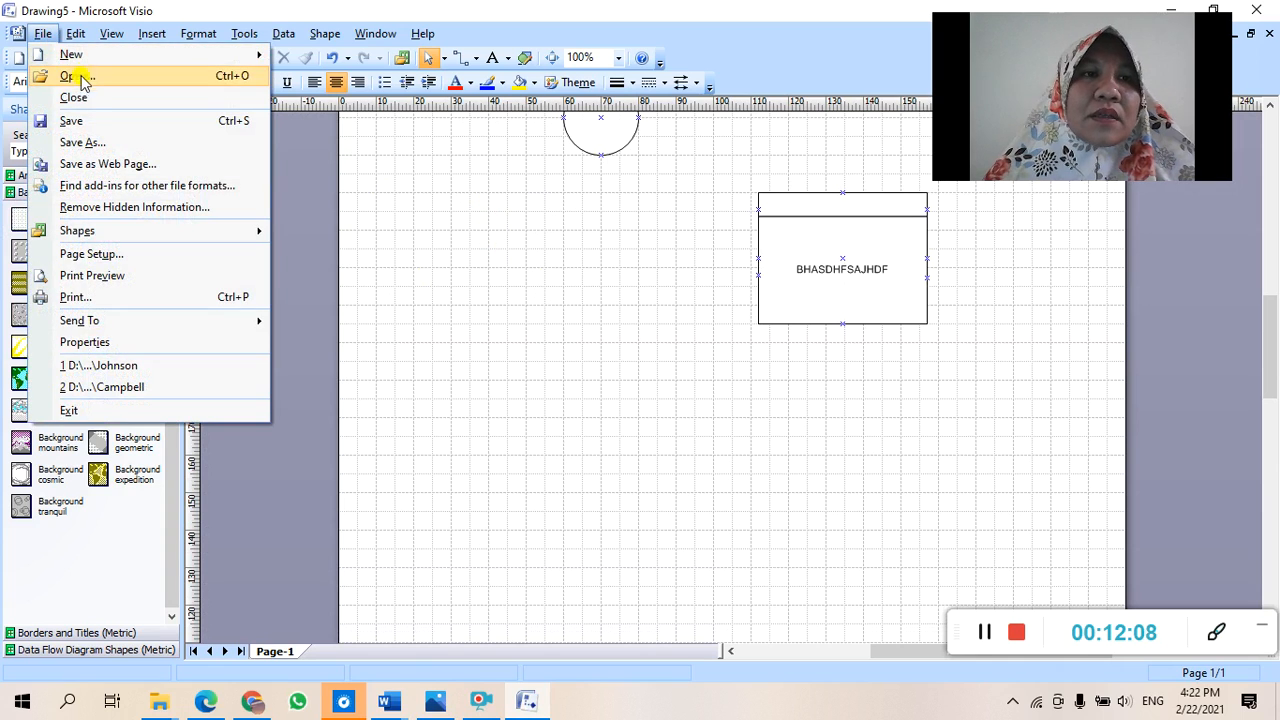
mouse_move(86, 54)
mouse_move(345, 166)
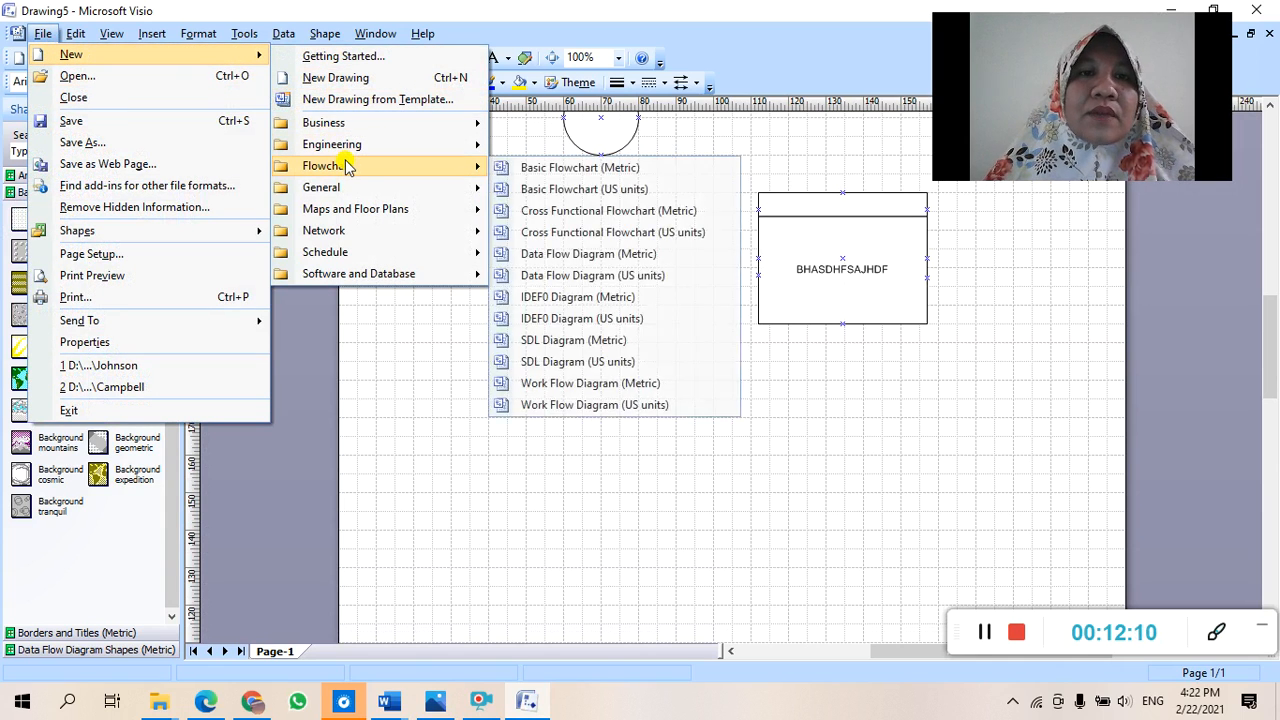
left_click(597, 189)
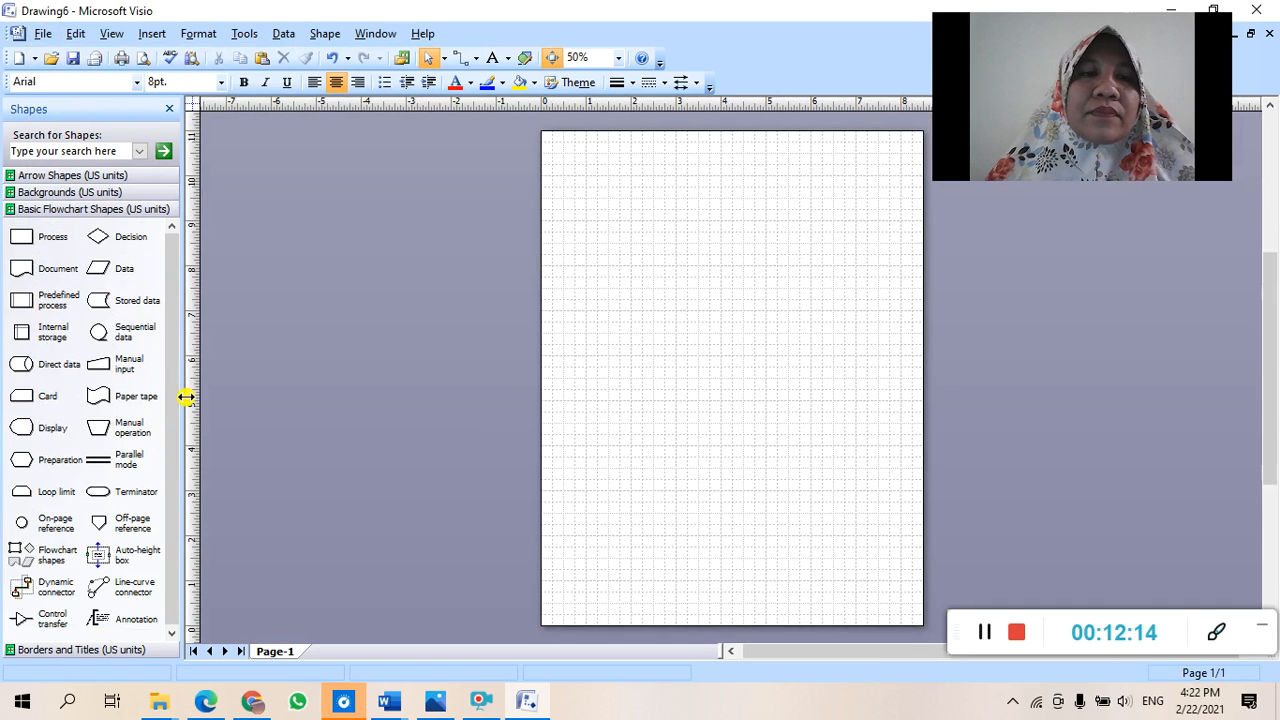
left_click(104, 495)
left_click_drag(104, 495, 608, 289)
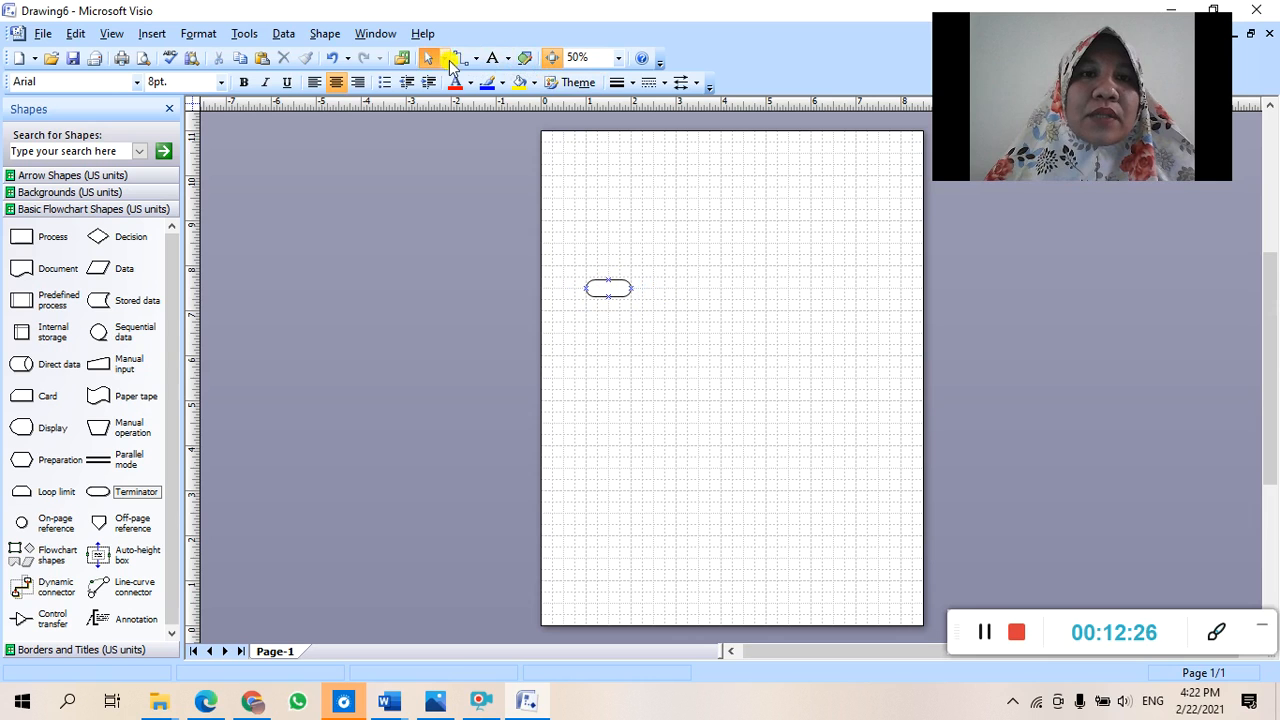
Step: Duplicate the Terminator shape by copying and pasting it on the page
left_click(618, 58)
left_click(603, 118)
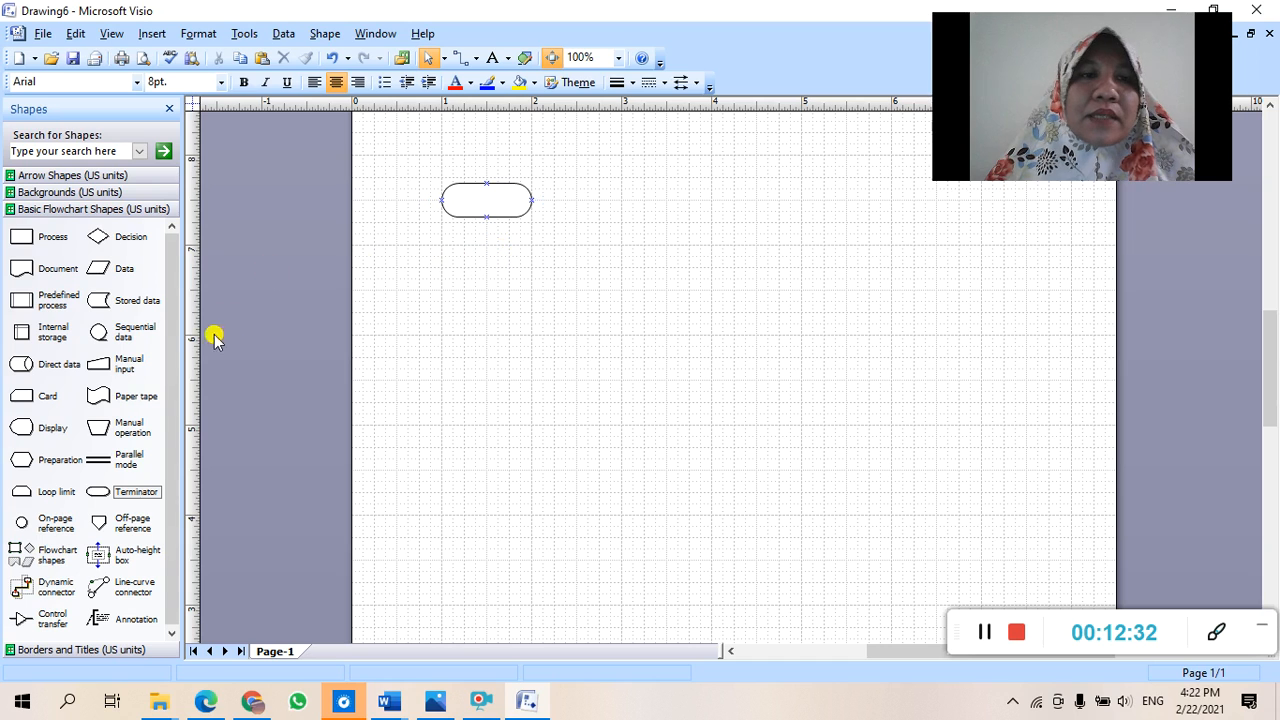
left_click(481, 203)
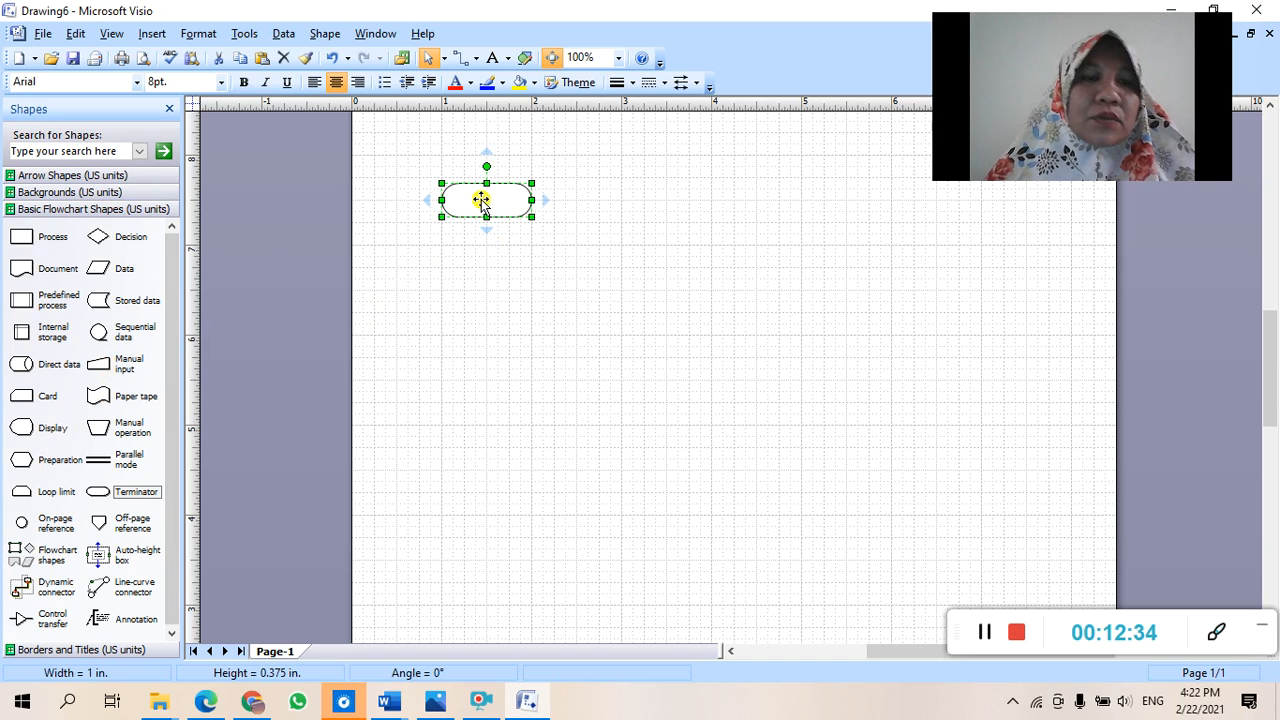
key("ctrl+c")
key("ctrl+v")
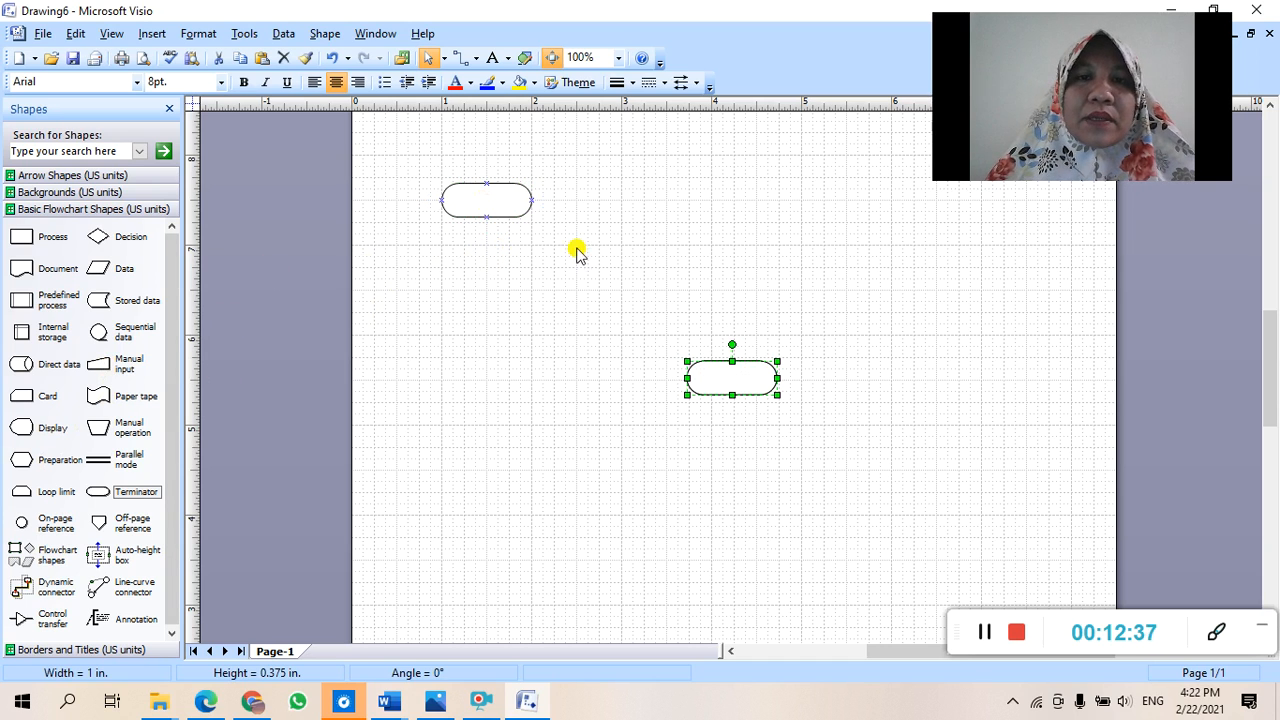
Step: Move one Terminator copy directly below the original and another above and to its right, near the 2.5 in. mark
left_click_drag(728, 368, 488, 237)
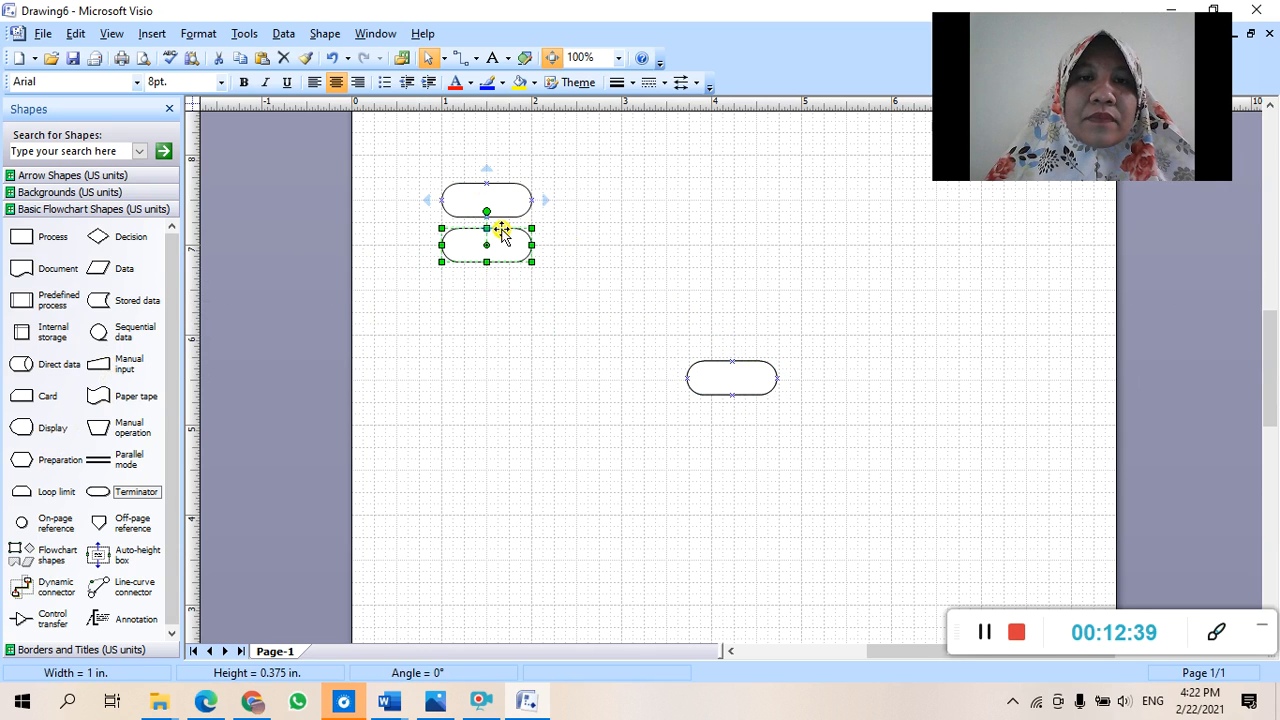
left_click_drag(720, 376, 563, 149)
Step: Add a Process shape to the right of the stacked Terminators and flatten it into a wide, low rectangle
left_click_drag(40, 240, 734, 233)
left_click_drag(655, 268, 646, 235)
left_click(645, 287)
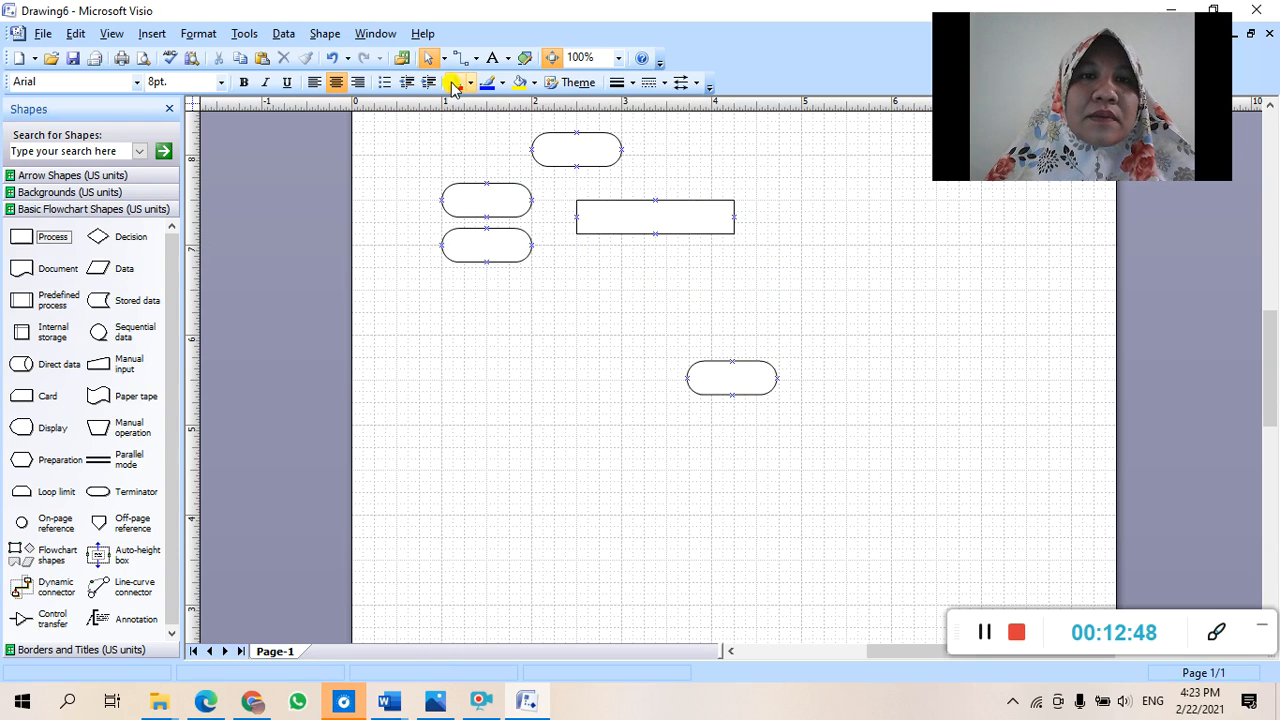
Step: Connect the Process shape's top to the bottom of the uppermost Terminator, and shift the Process shape slightly to the right
left_click(460, 57)
left_click_drag(655, 200, 576, 166)
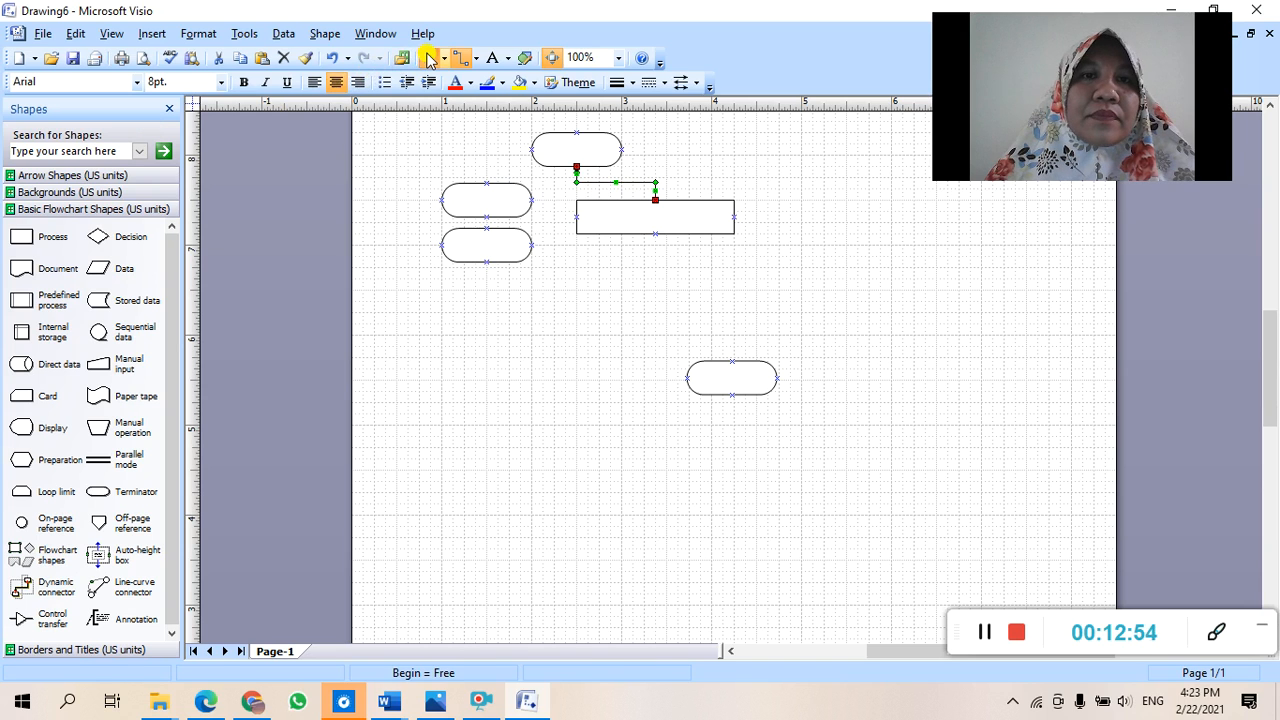
left_click(428, 58)
left_click_drag(649, 223, 686, 209)
left_click(609, 257)
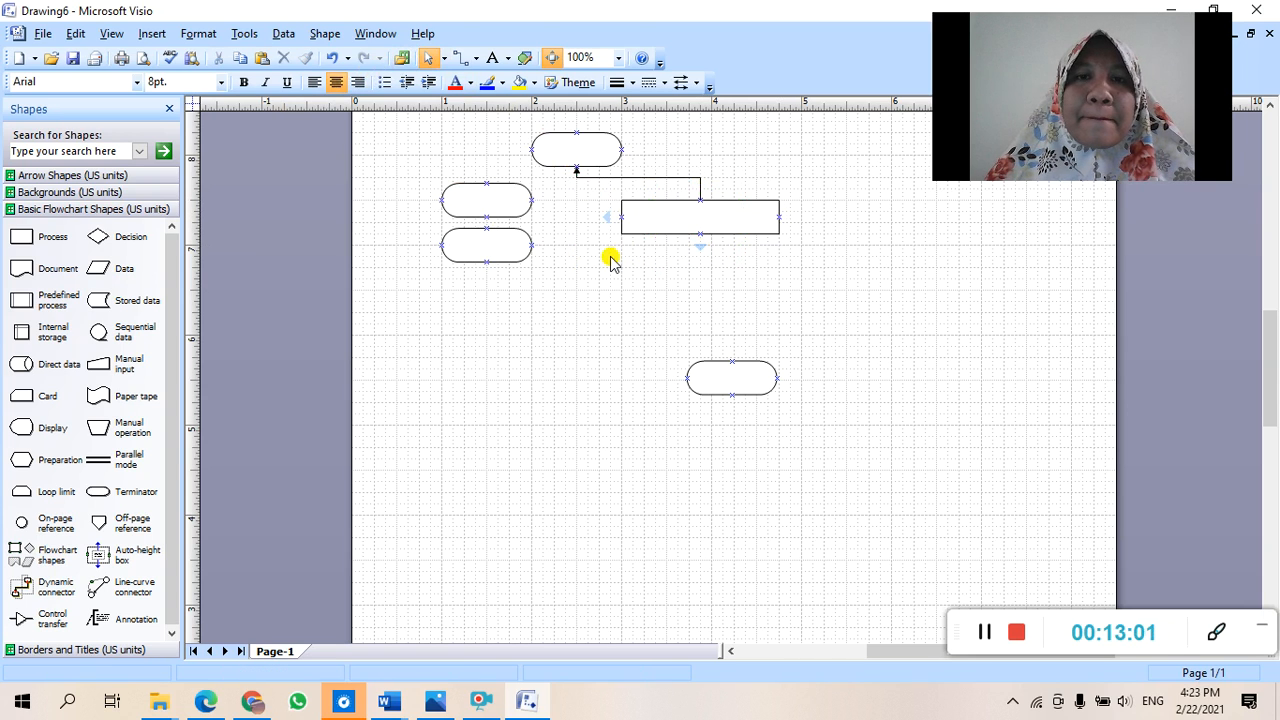
Step: Select the connector between the Process shape and the uppermost Terminator, and activate the Connection Point tool
left_click(602, 179)
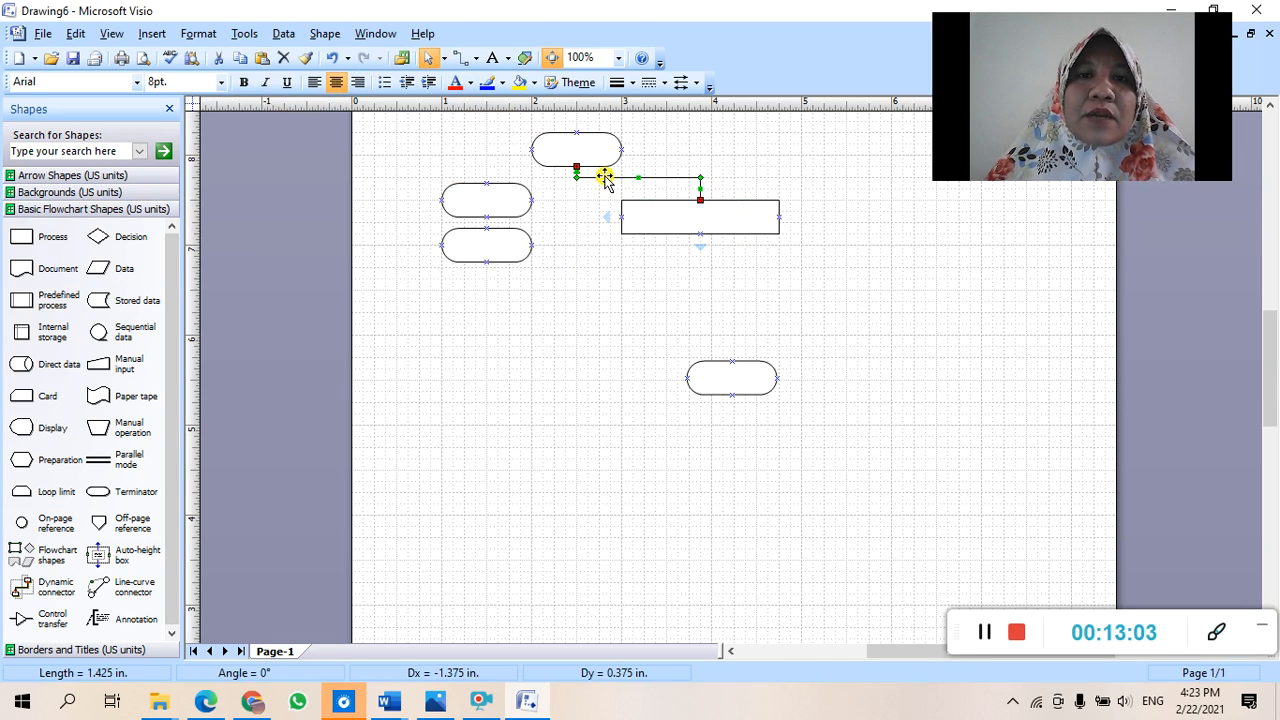
left_click(476, 59)
left_click(520, 101)
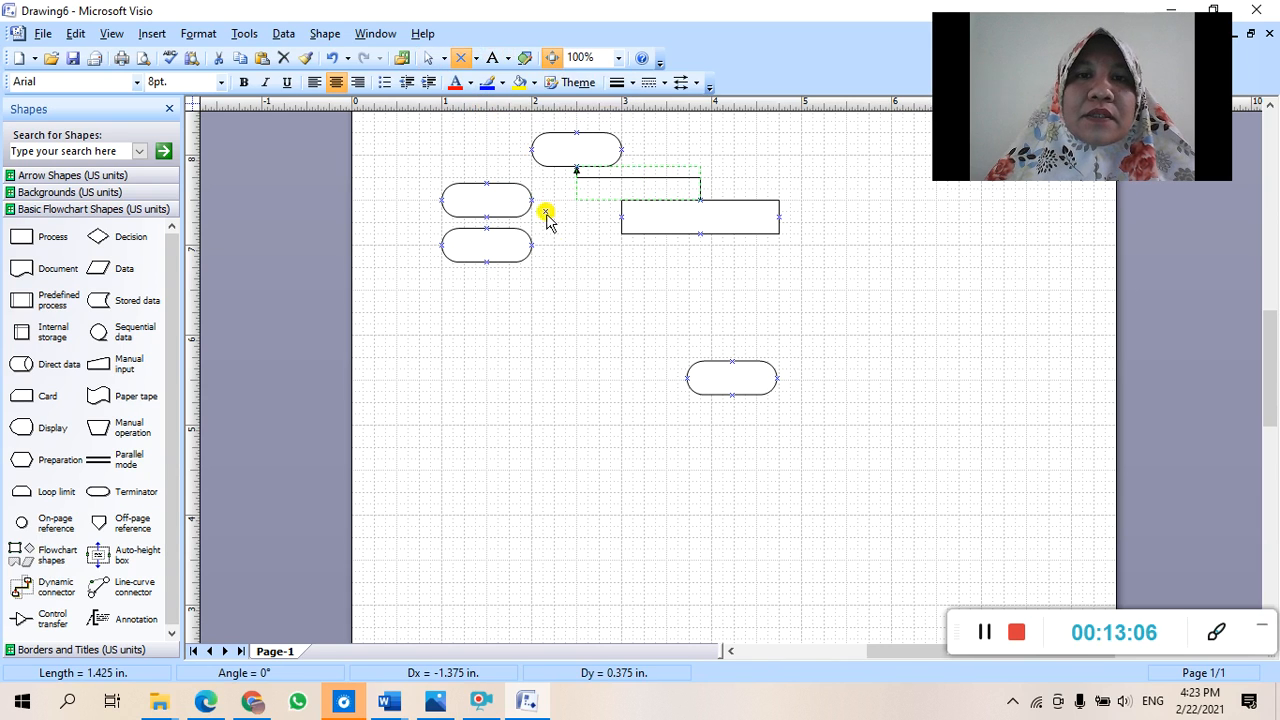
left_click(582, 214)
left_click(590, 178)
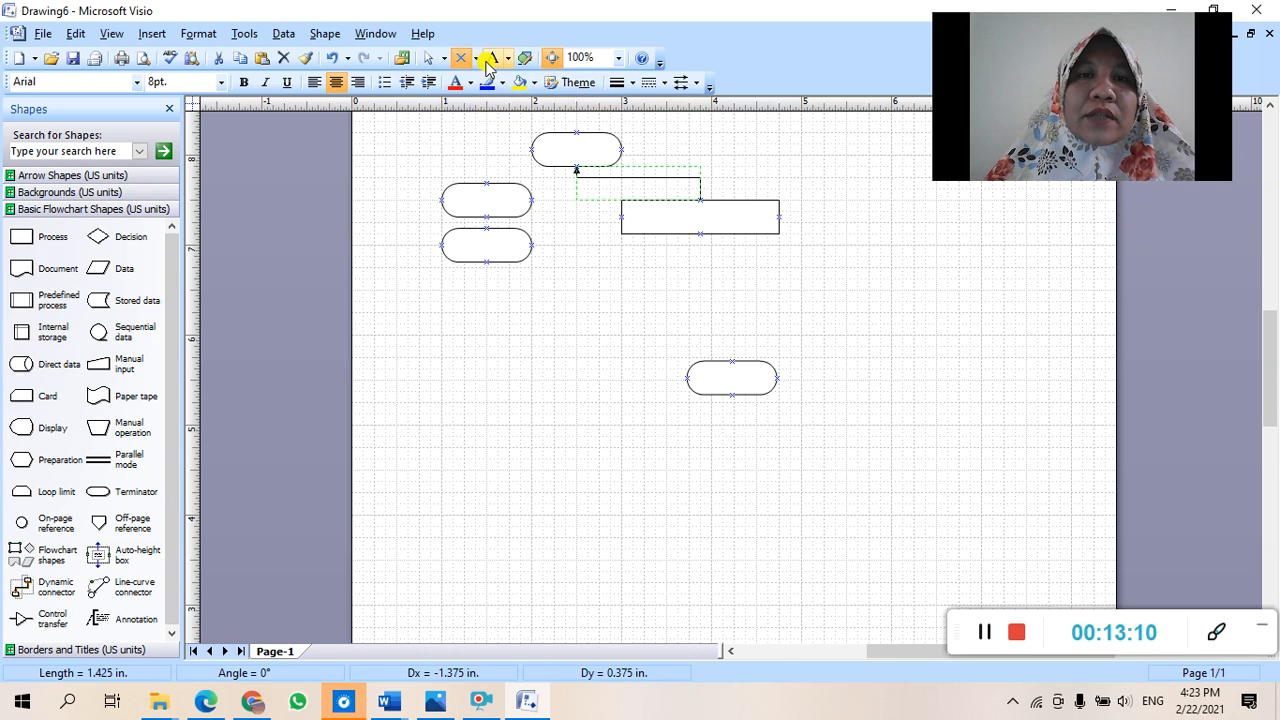
left_click(692, 84)
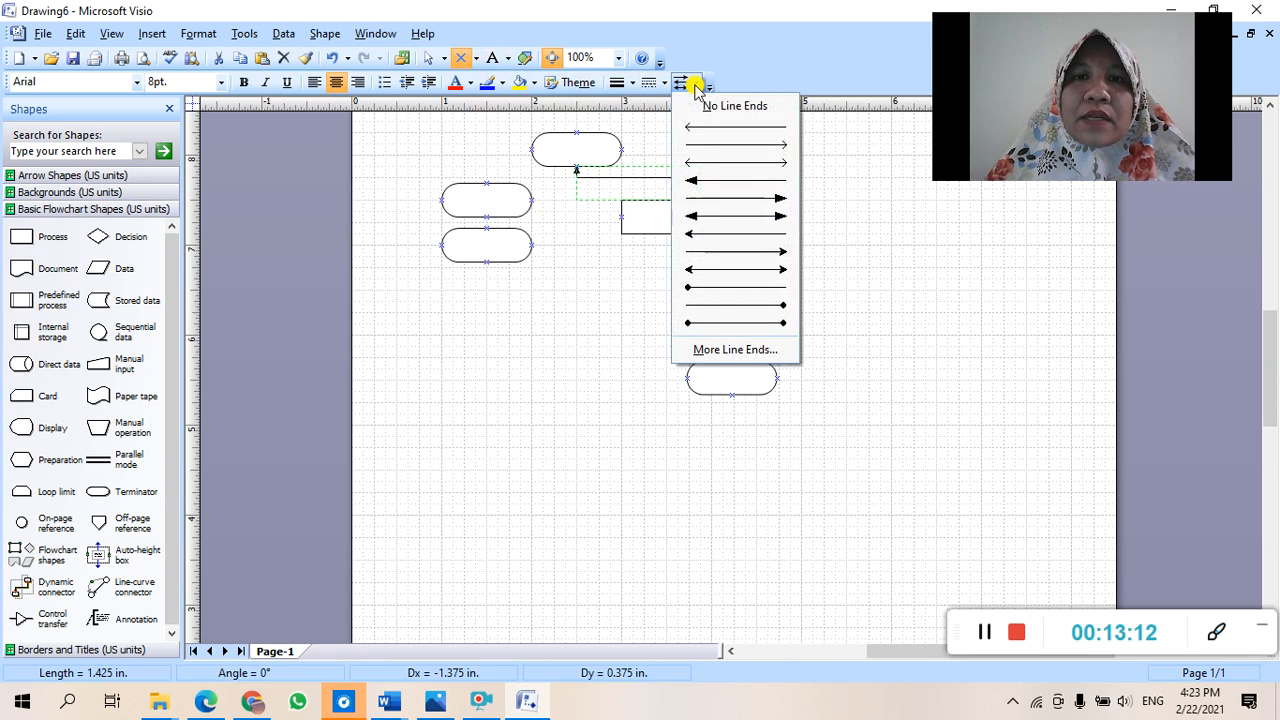
left_click(631, 86)
left_click(633, 86)
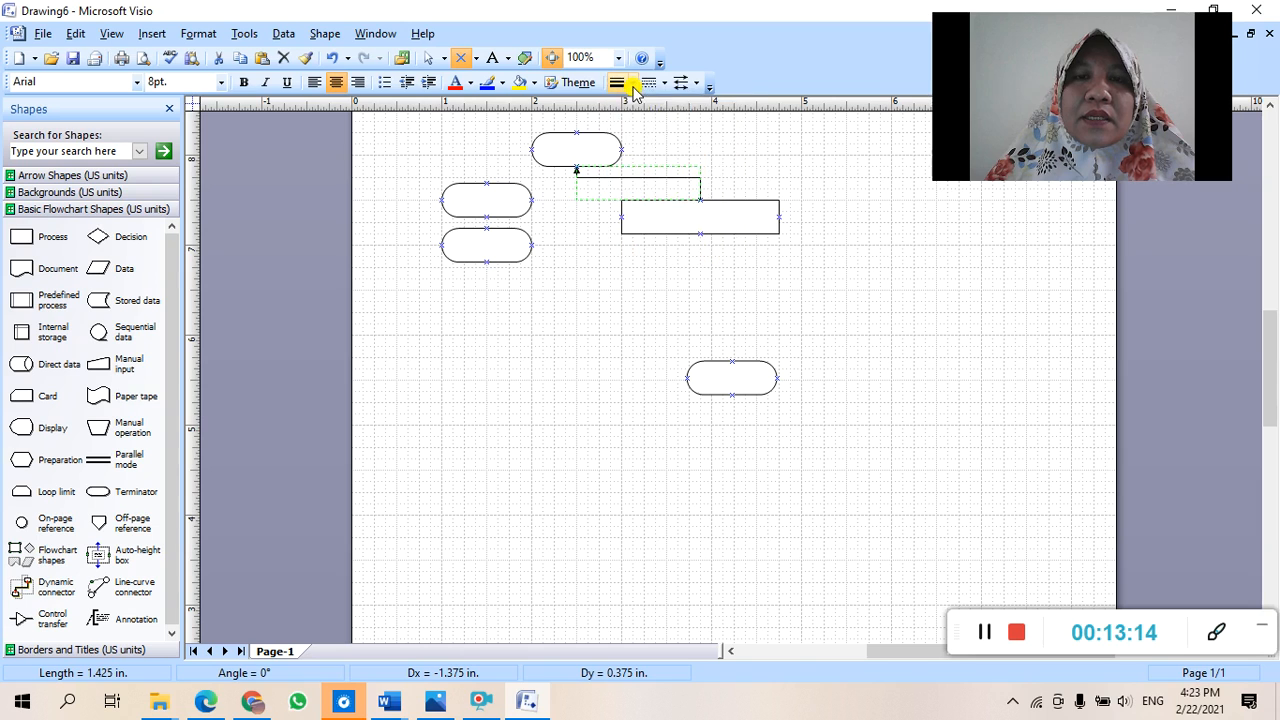
left_click(664, 88)
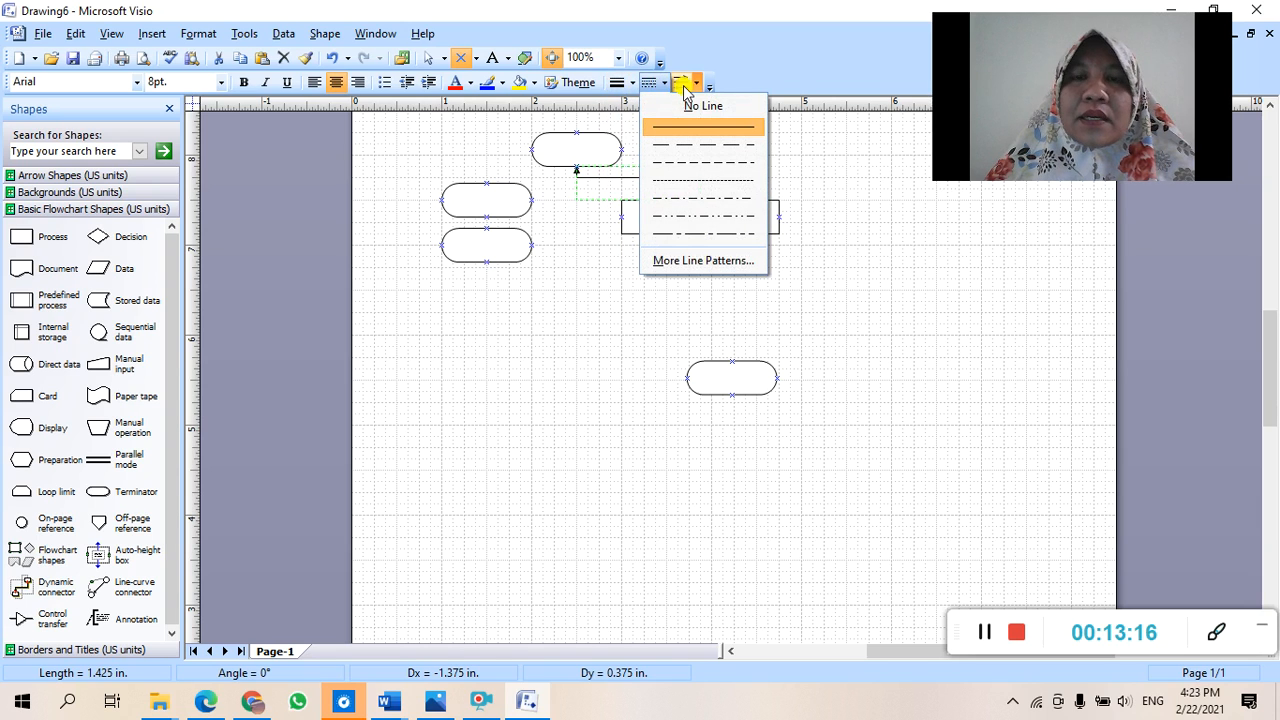
Step: Round the selected connector's corners to 0.25 in. through the detailed line settings, keeping the existing pattern and line ends
left_click(690, 86)
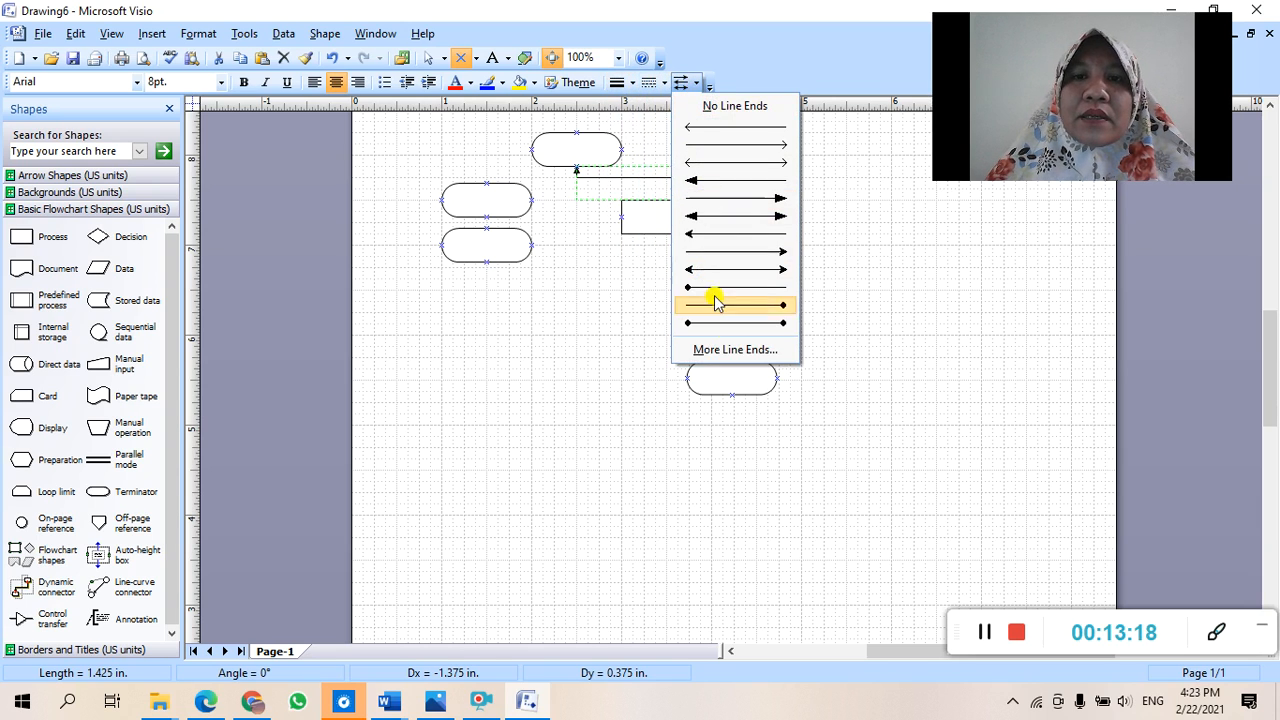
left_click(737, 352)
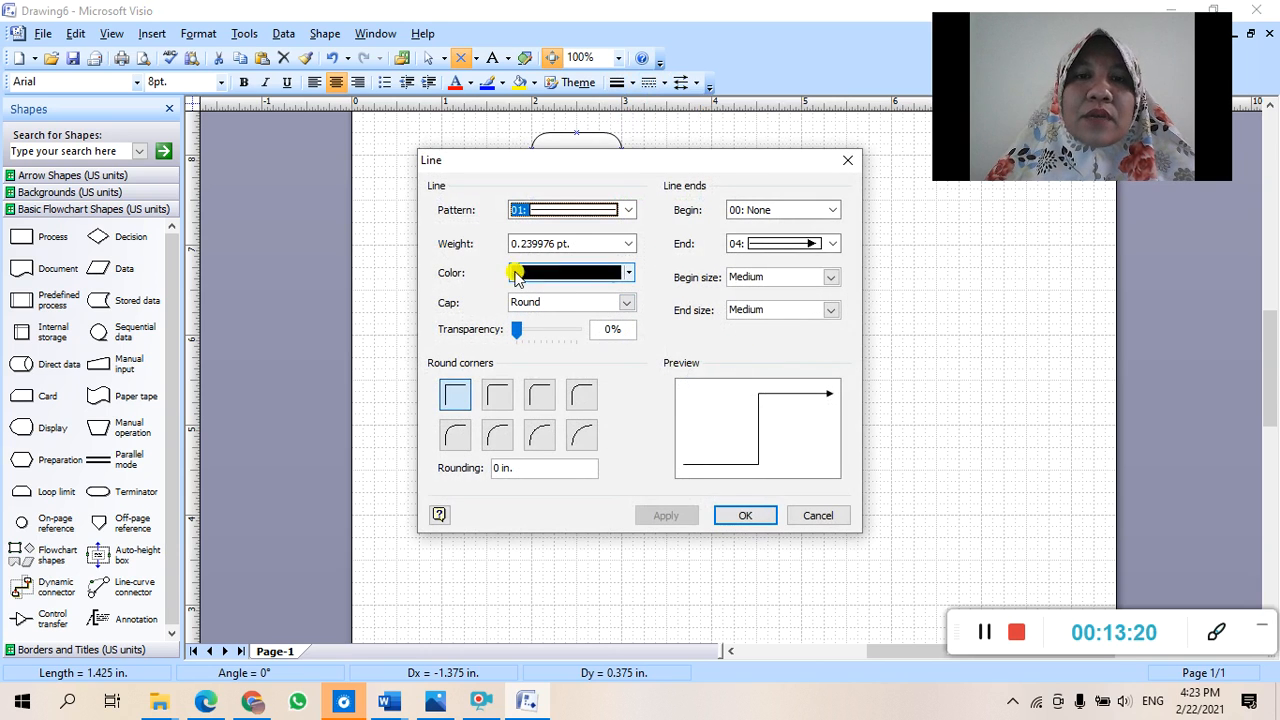
left_click(832, 243)
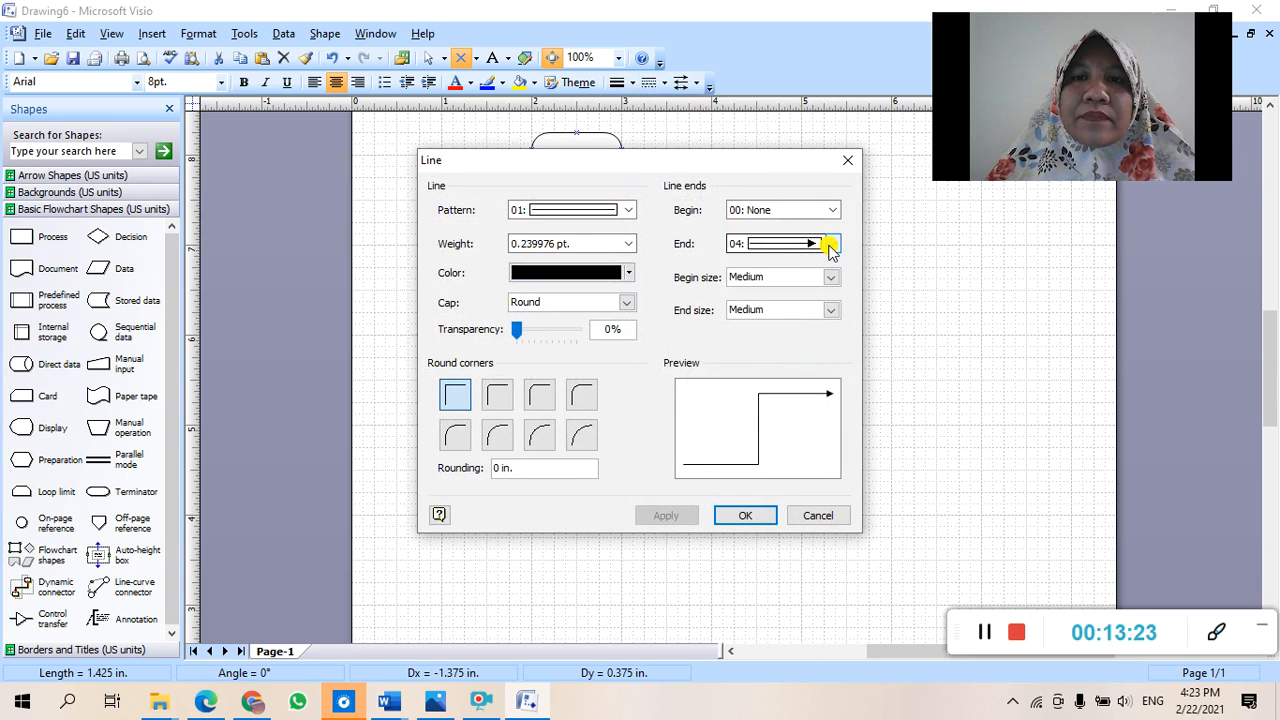
left_click(622, 210)
left_click(624, 210)
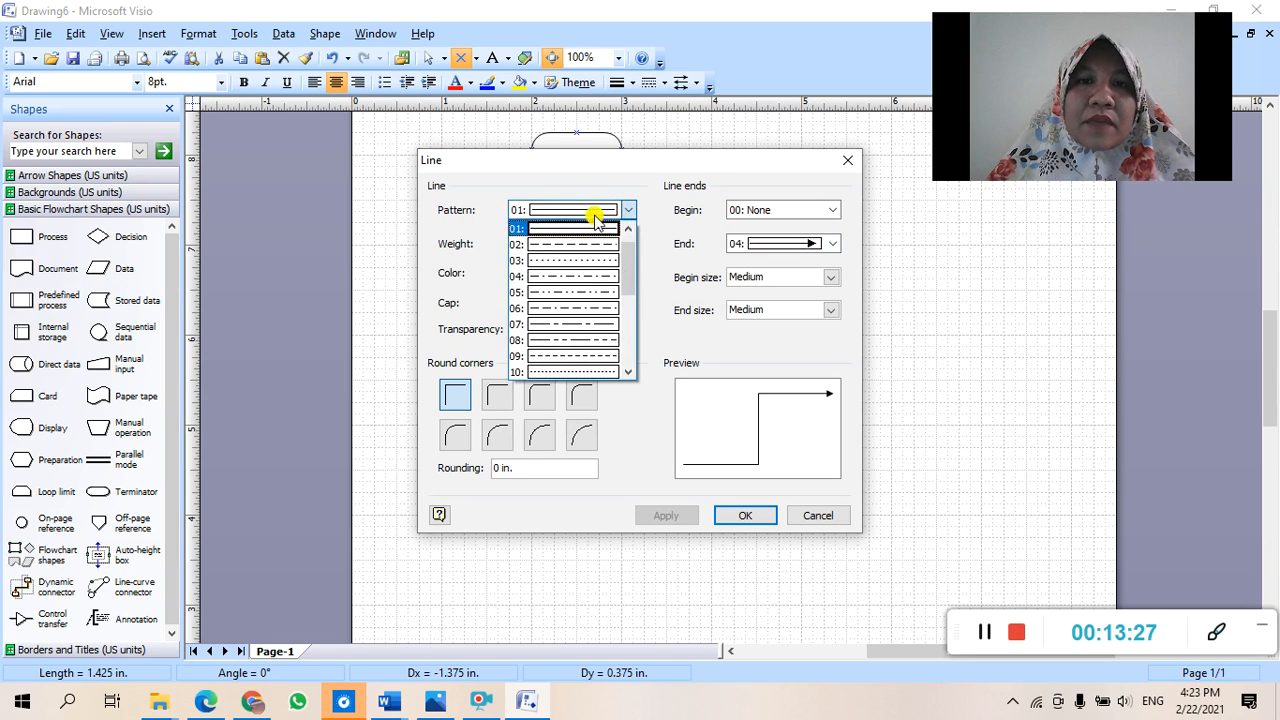
left_click(591, 209)
left_click(495, 394)
left_click(500, 442)
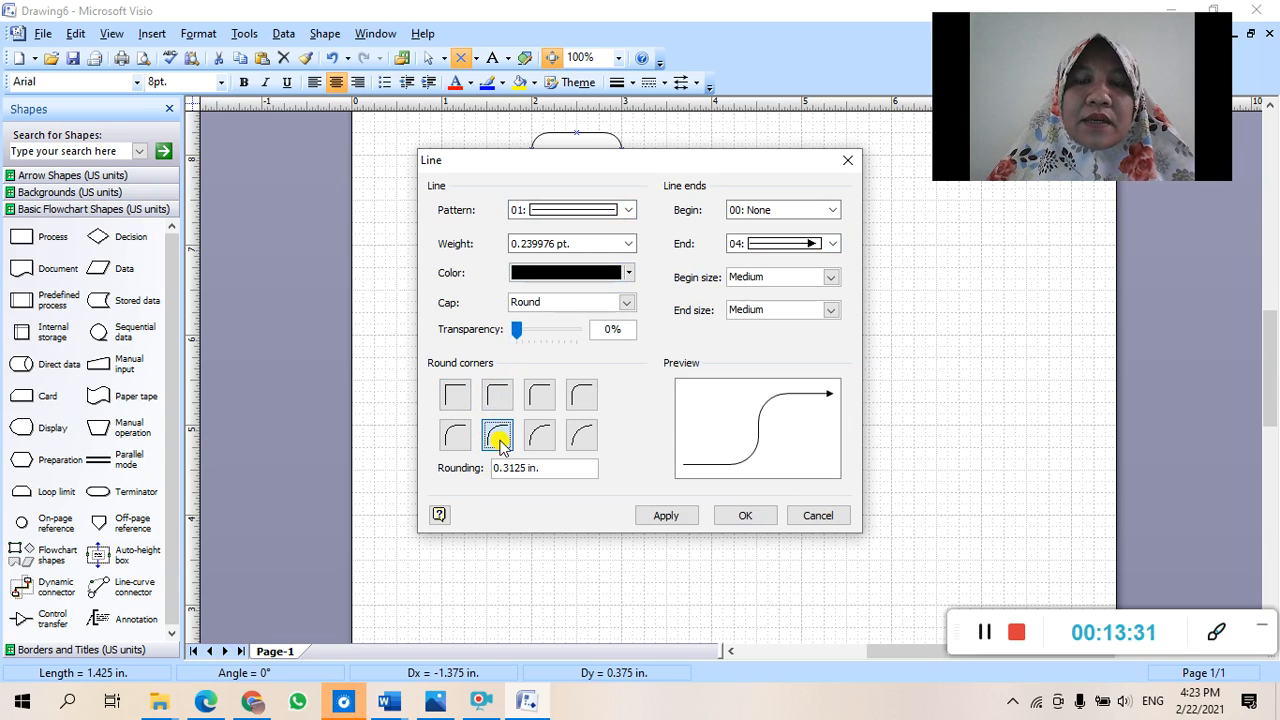
left_click(457, 442)
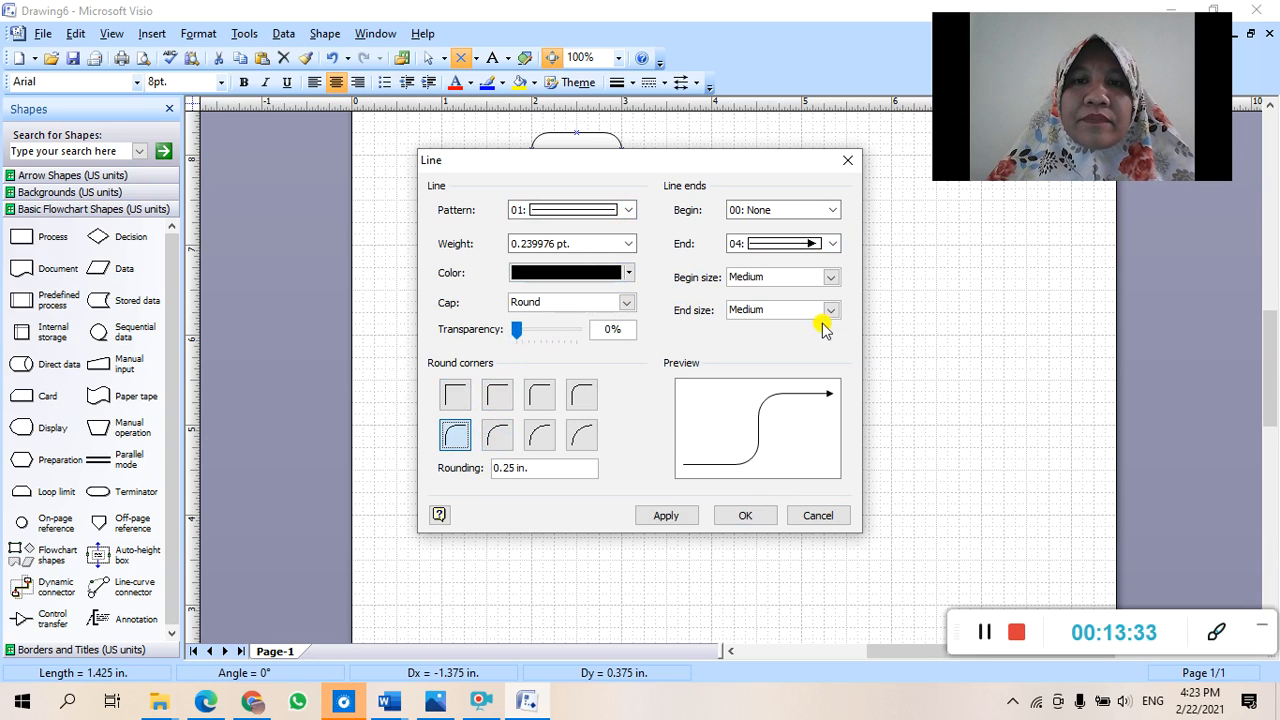
left_click(667, 517)
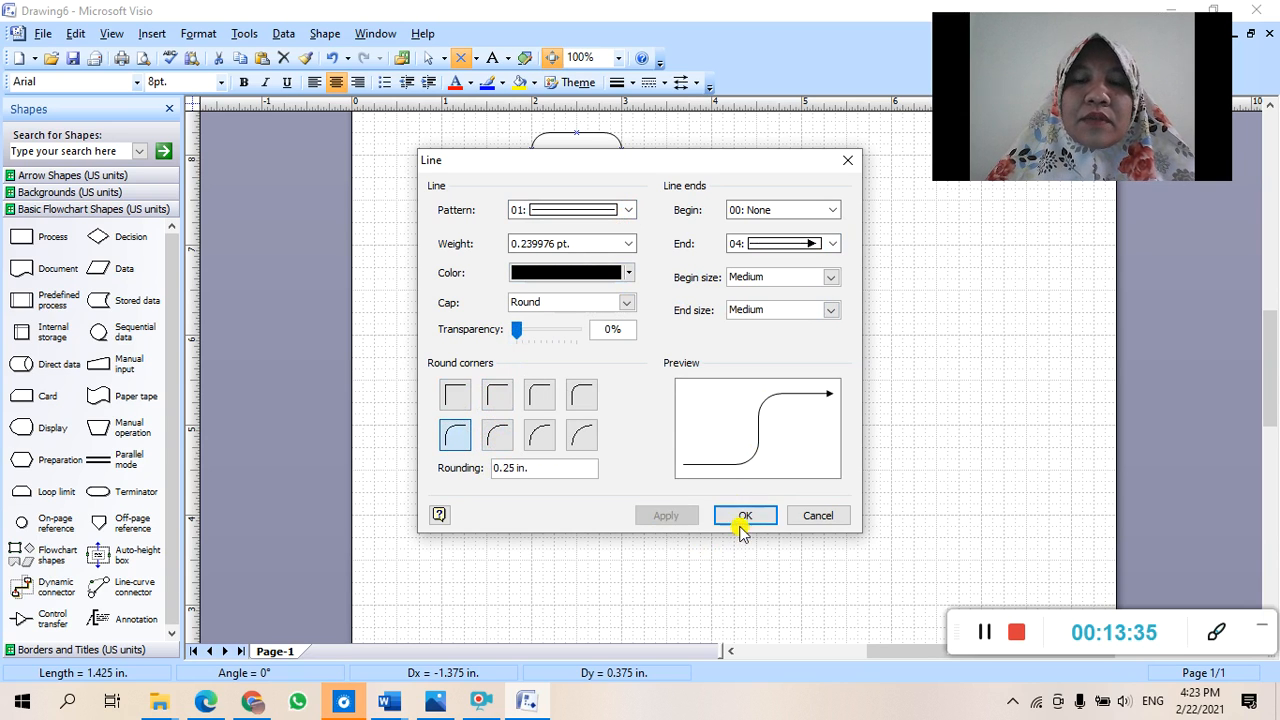
left_click(810, 517)
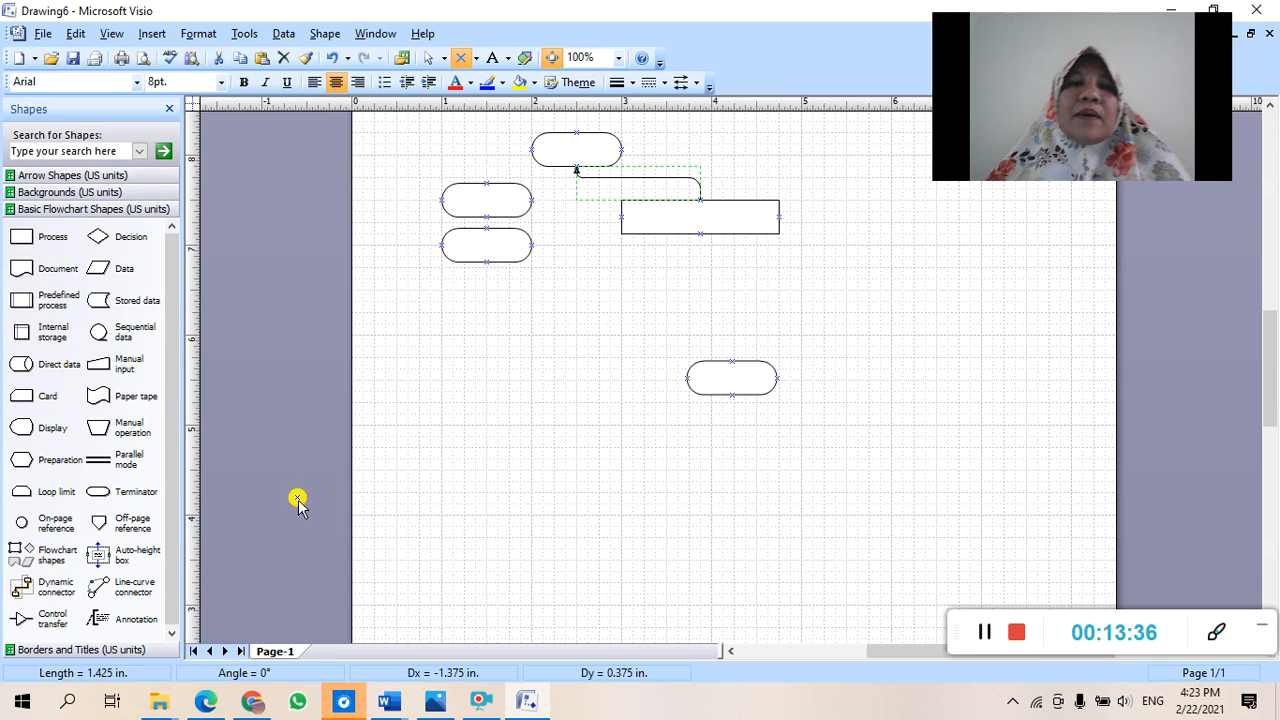